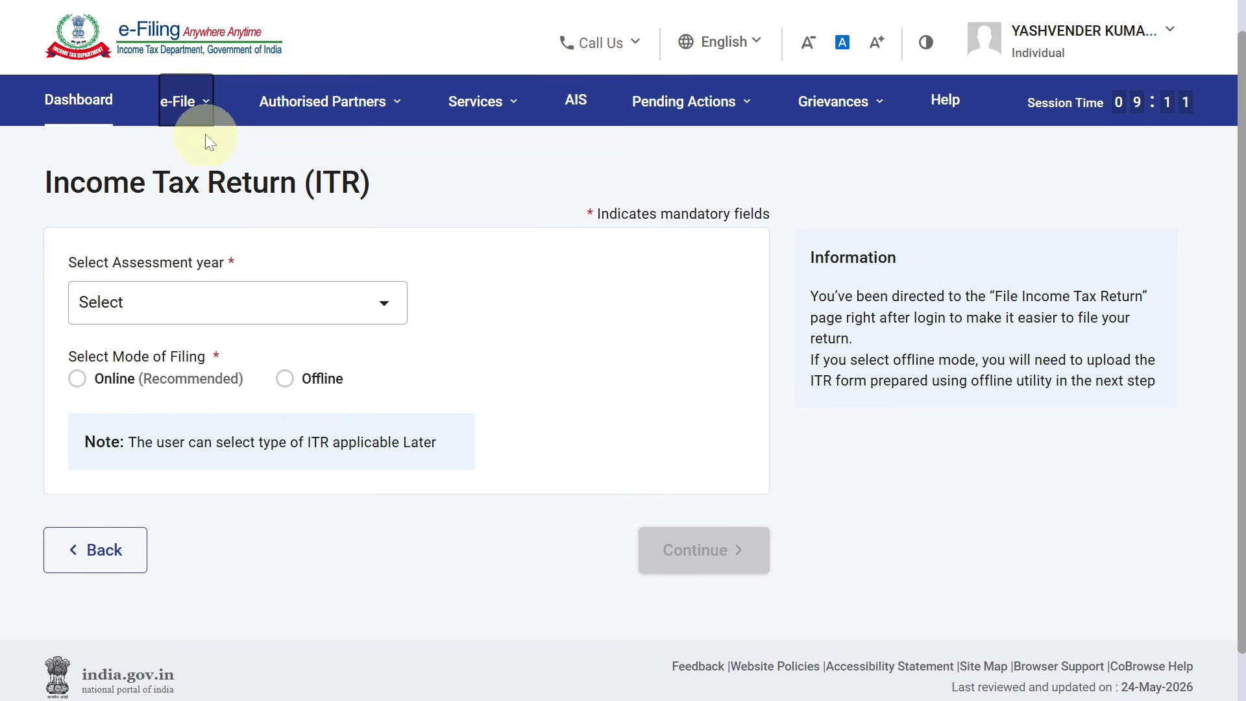
Go to File Income Tax Return and select assessment year 2026-27
{"action": "left_click", "coordinate": [193, 107]}
{"action": "left_click", "coordinate": [195, 153]}
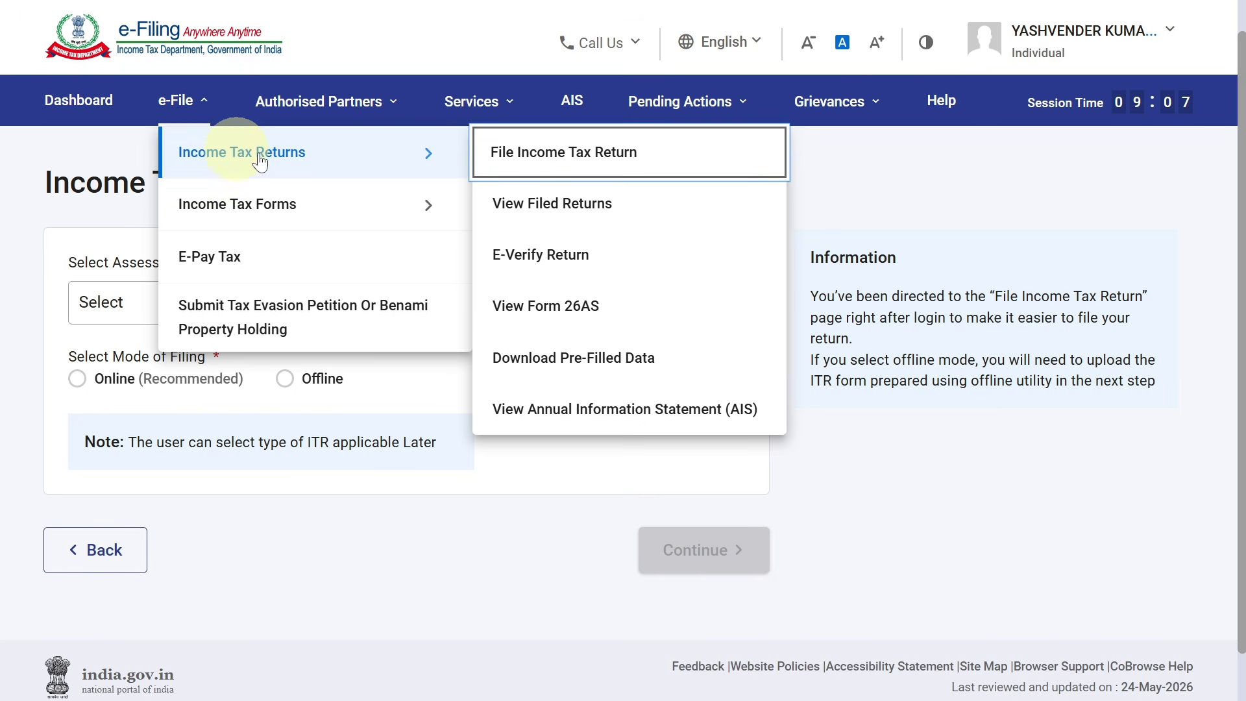
{"action": "left_click", "coordinate": [518, 155]}
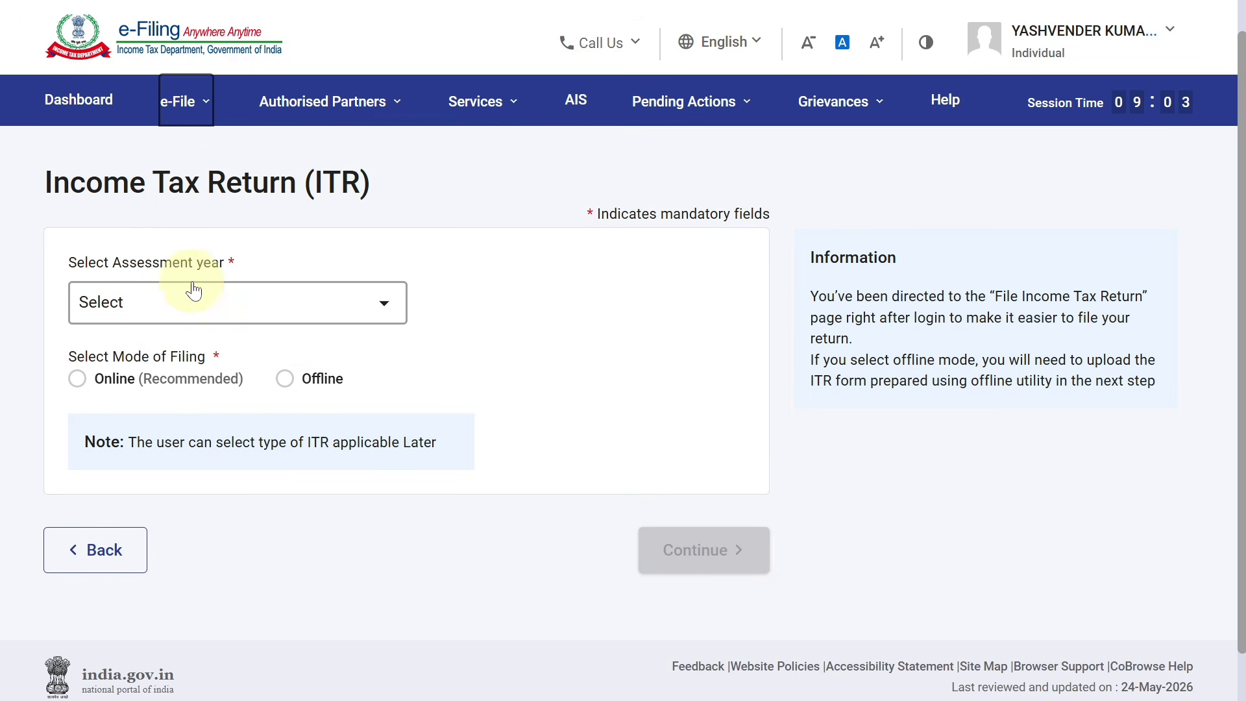
{"action": "left_click", "coordinate": [199, 302]}
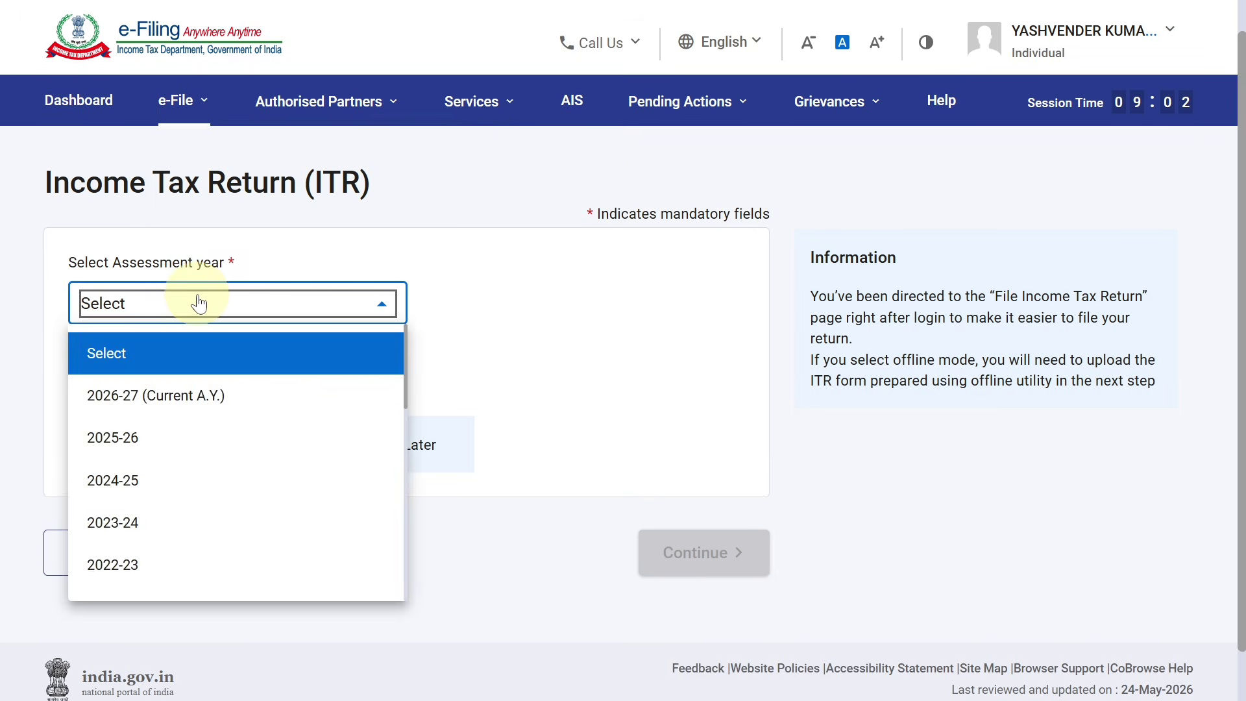
{"action": "left_click", "coordinate": [185, 408]}
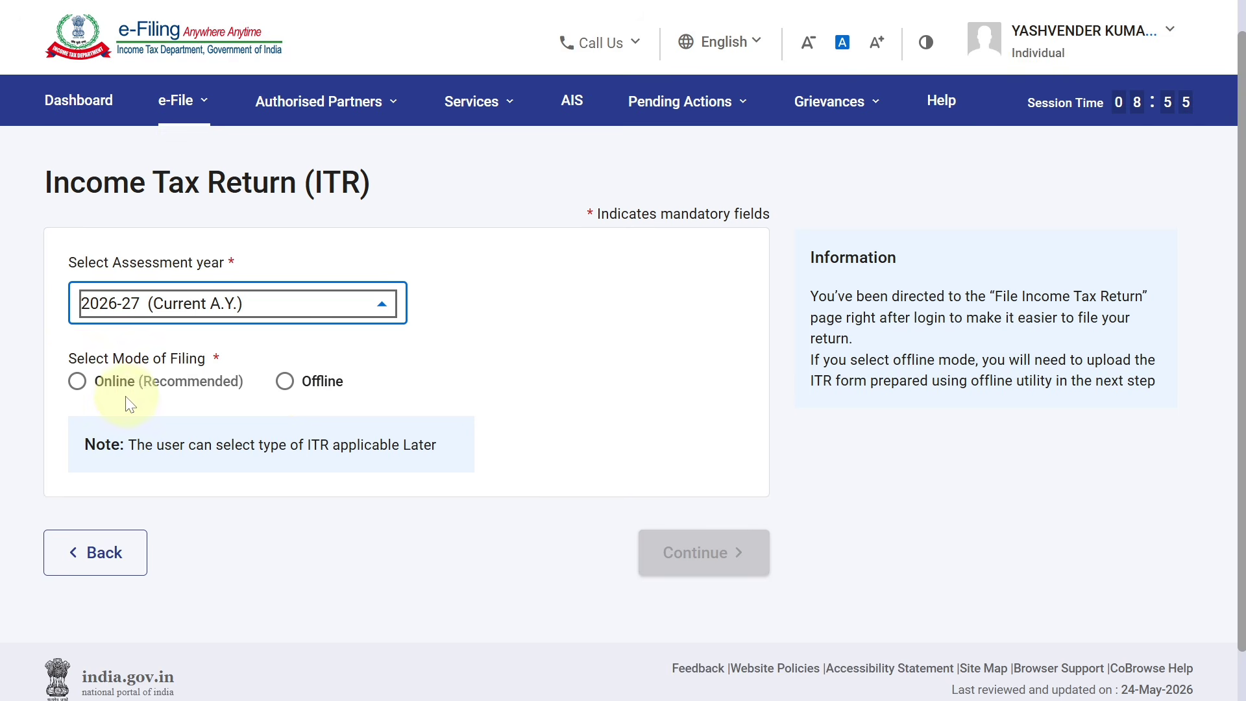
Choose online filing mode and start a new filing instead of the saved draft
{"action": "left_click", "coordinate": [78, 385]}
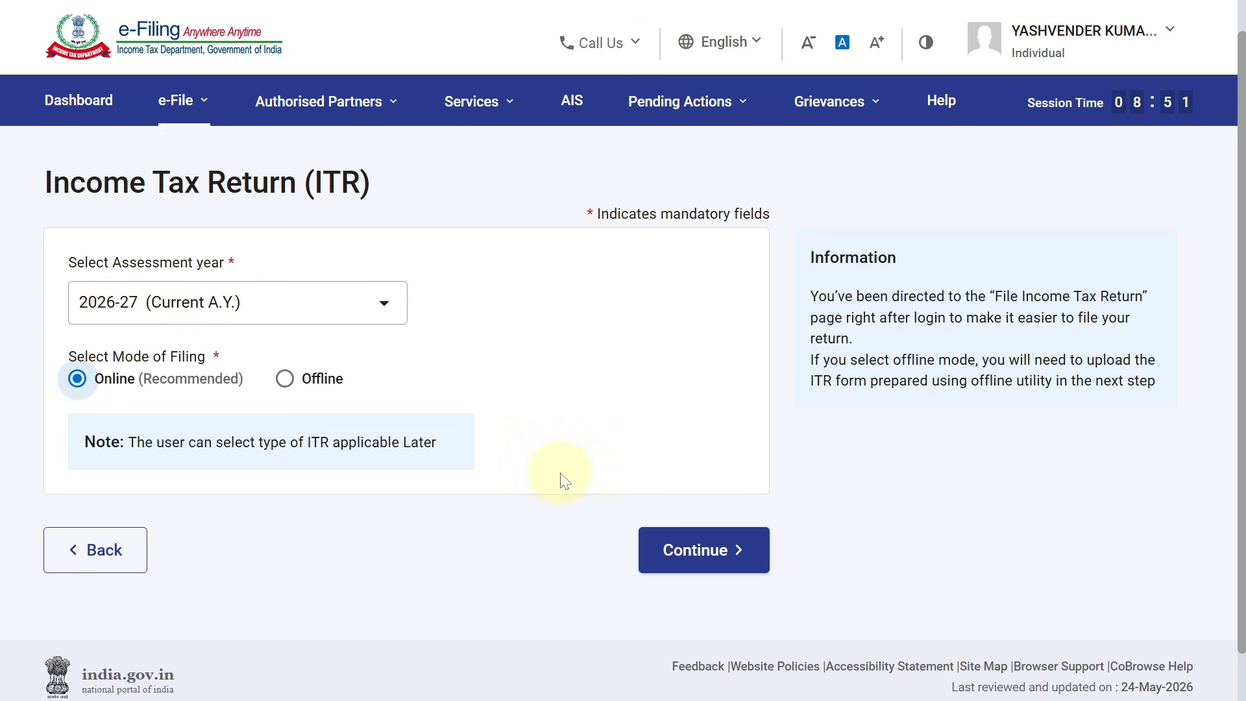
{"action": "left_click", "coordinate": [690, 548]}
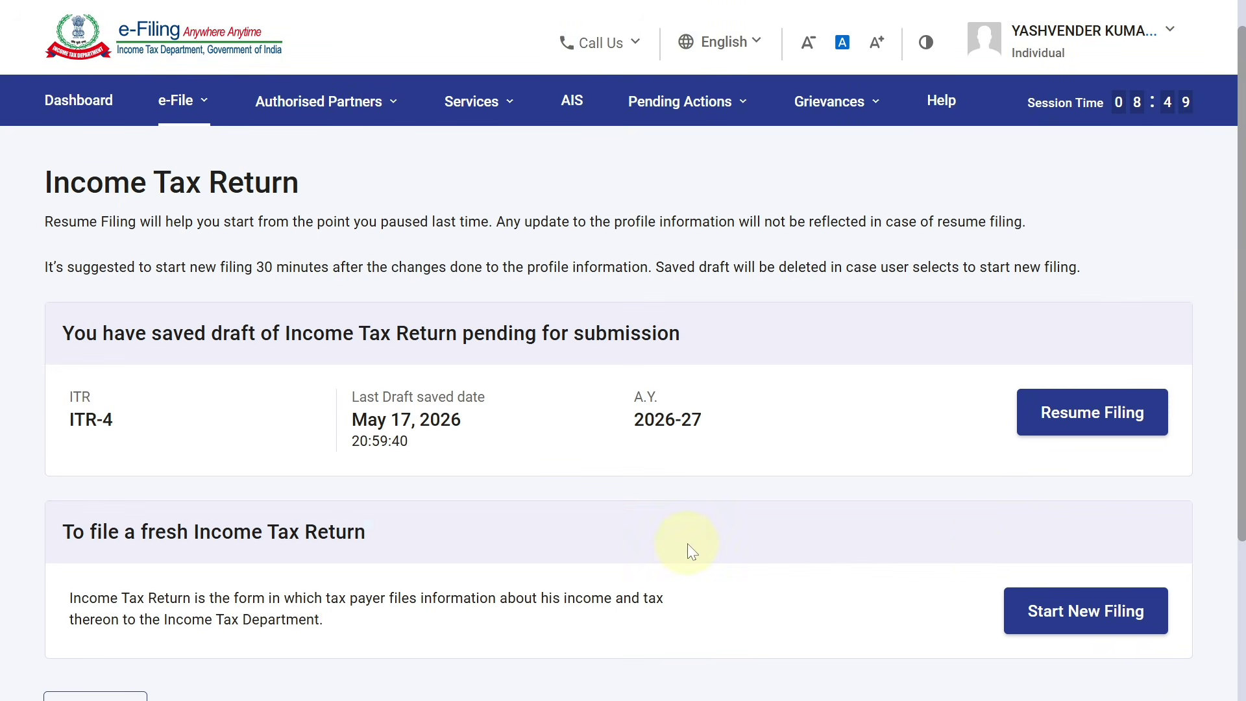
{"action": "scroll", "coordinate": [1220, 422], "scroll_direction": "down", "scroll_amount": 4}
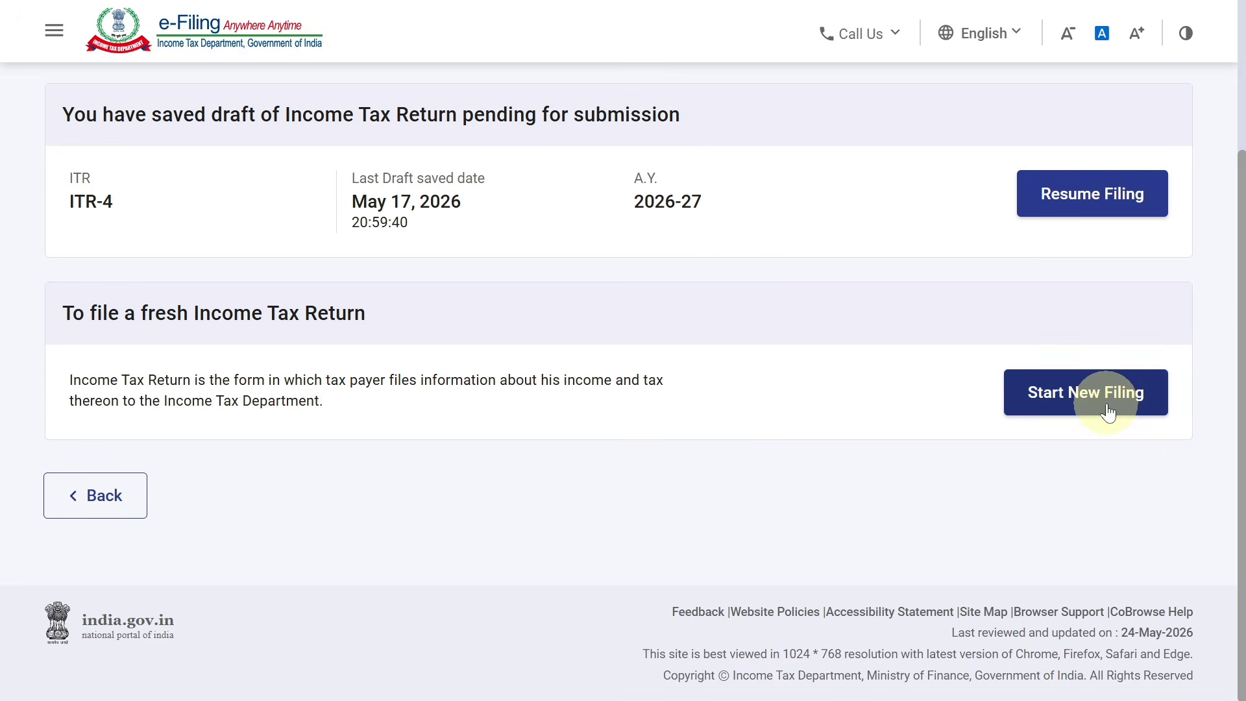
{"action": "left_click", "coordinate": [1106, 408]}
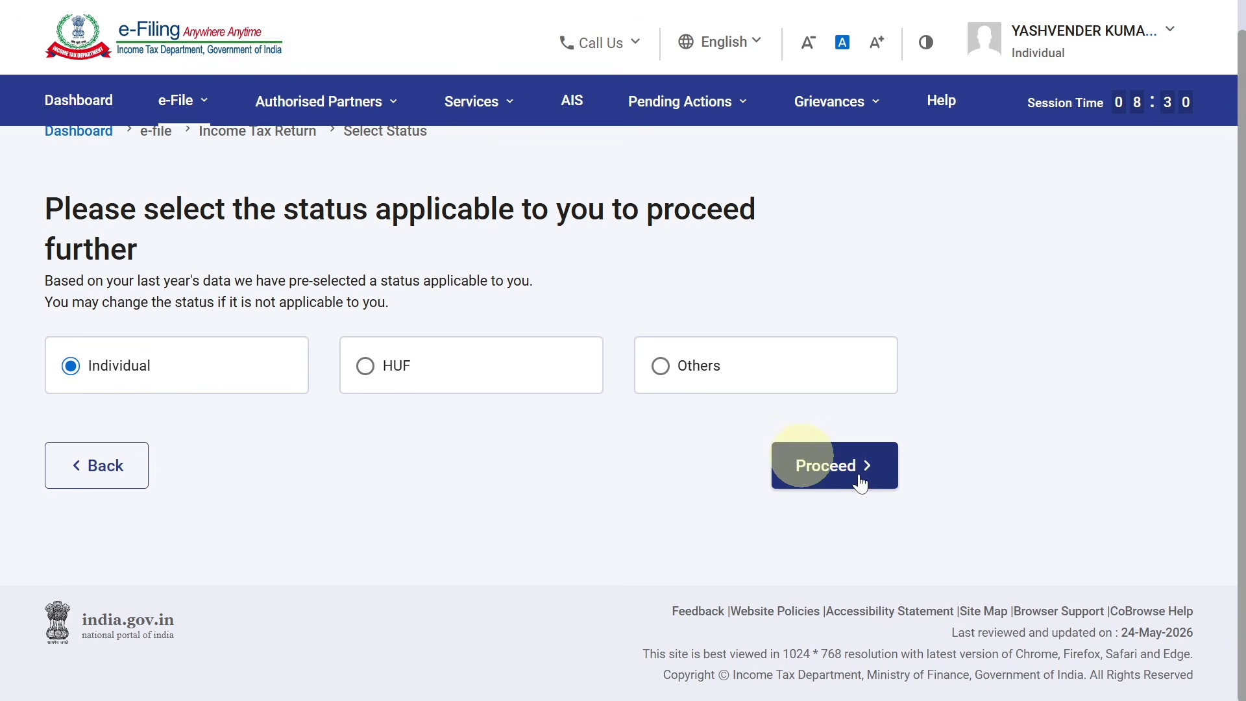
Proceed as Individual with form ITR-4 and dismiss the new tax regime notice
{"action": "left_click", "coordinate": [868, 478]}
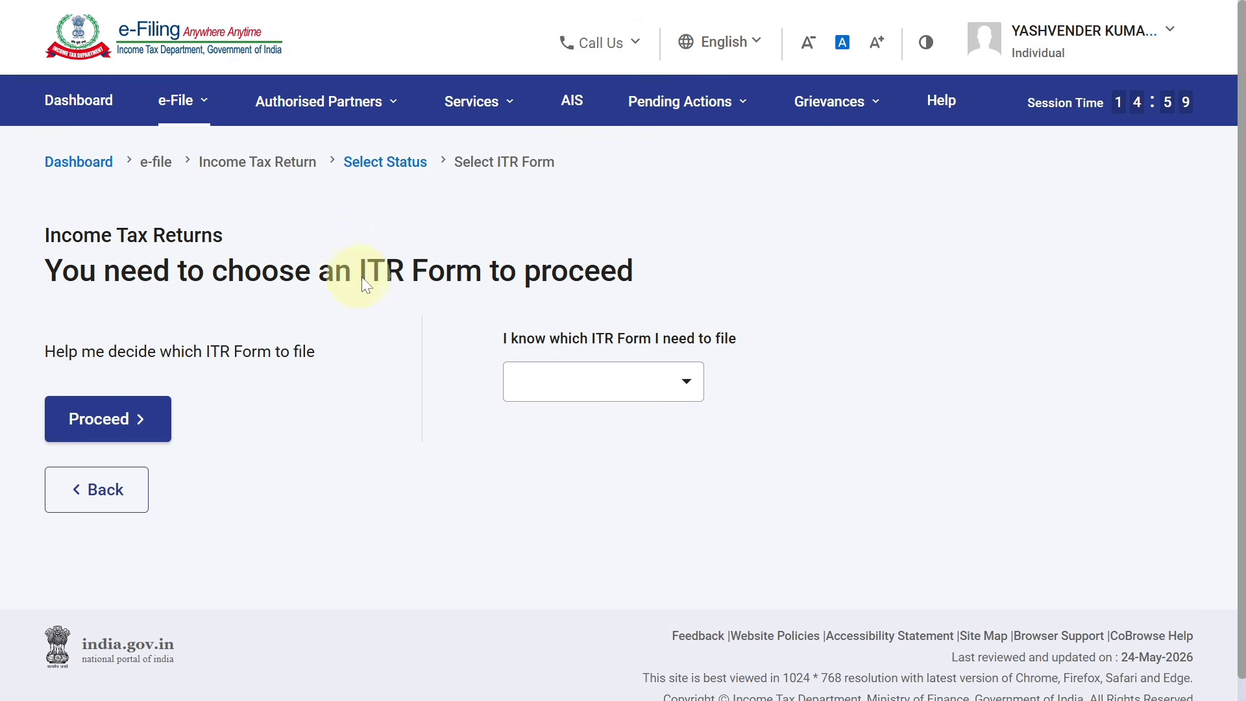
{"action": "left_click", "coordinate": [613, 383]}
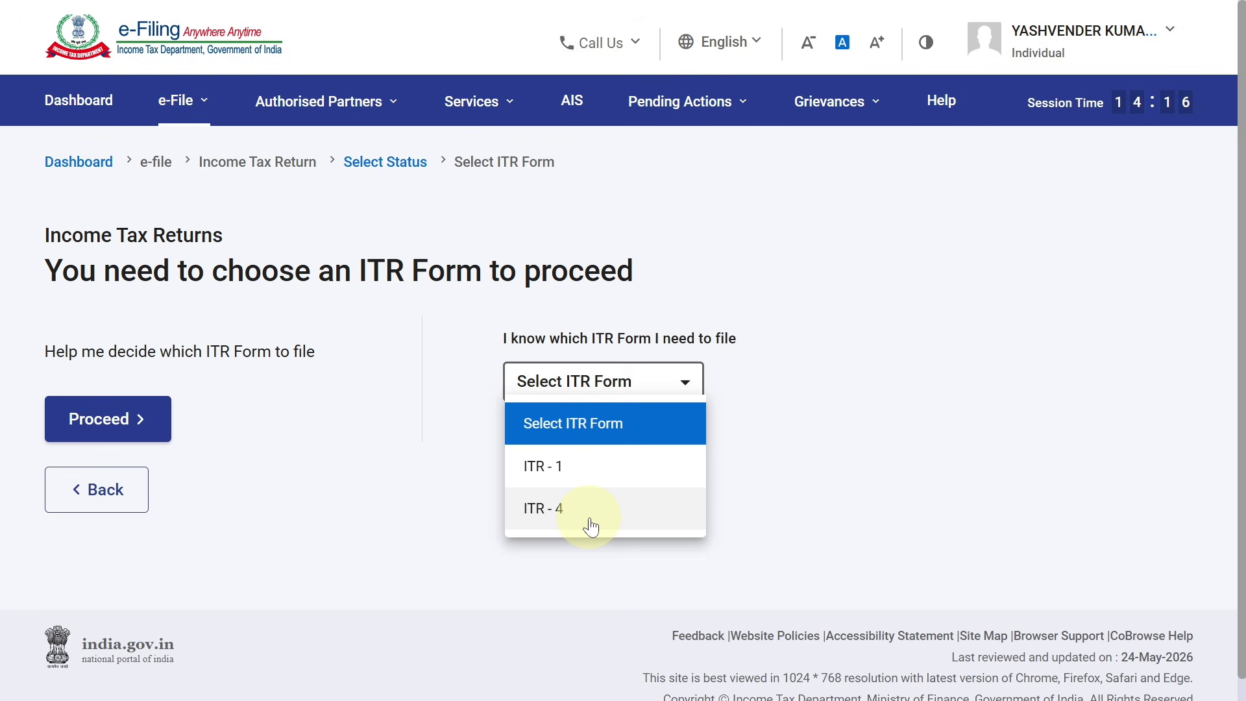
{"action": "key", "text": "F11"}
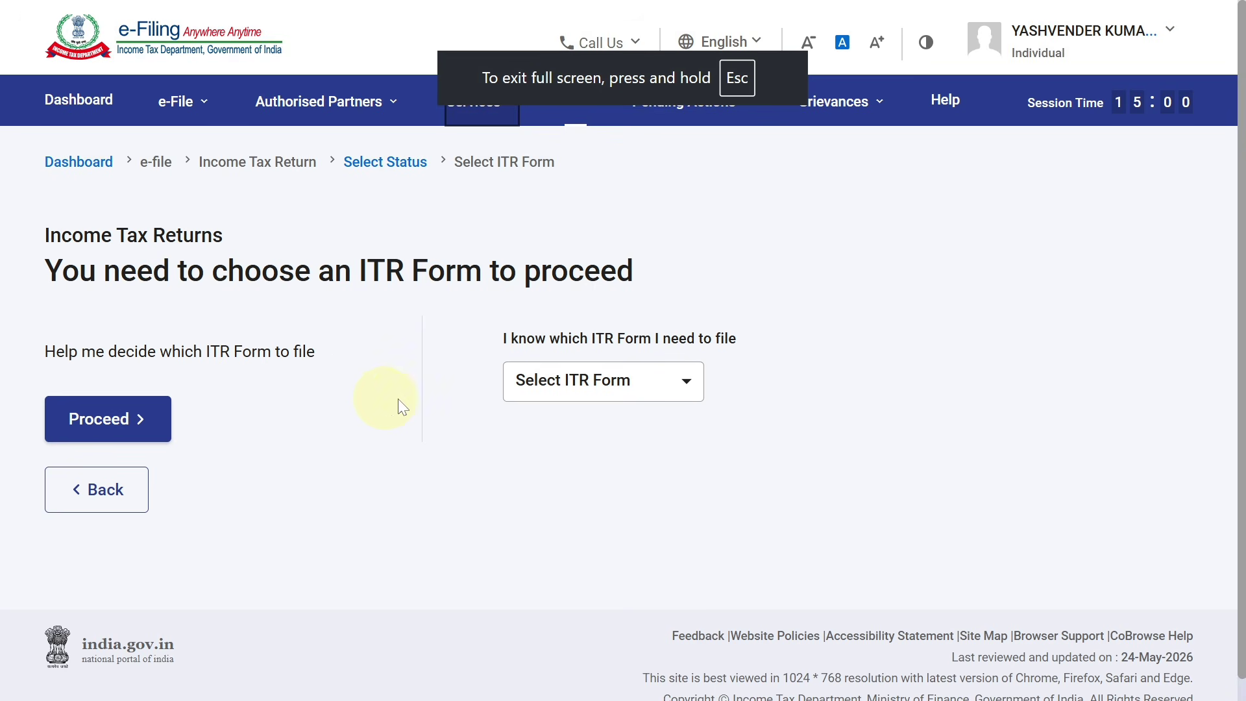
{"action": "left_click", "coordinate": [558, 387]}
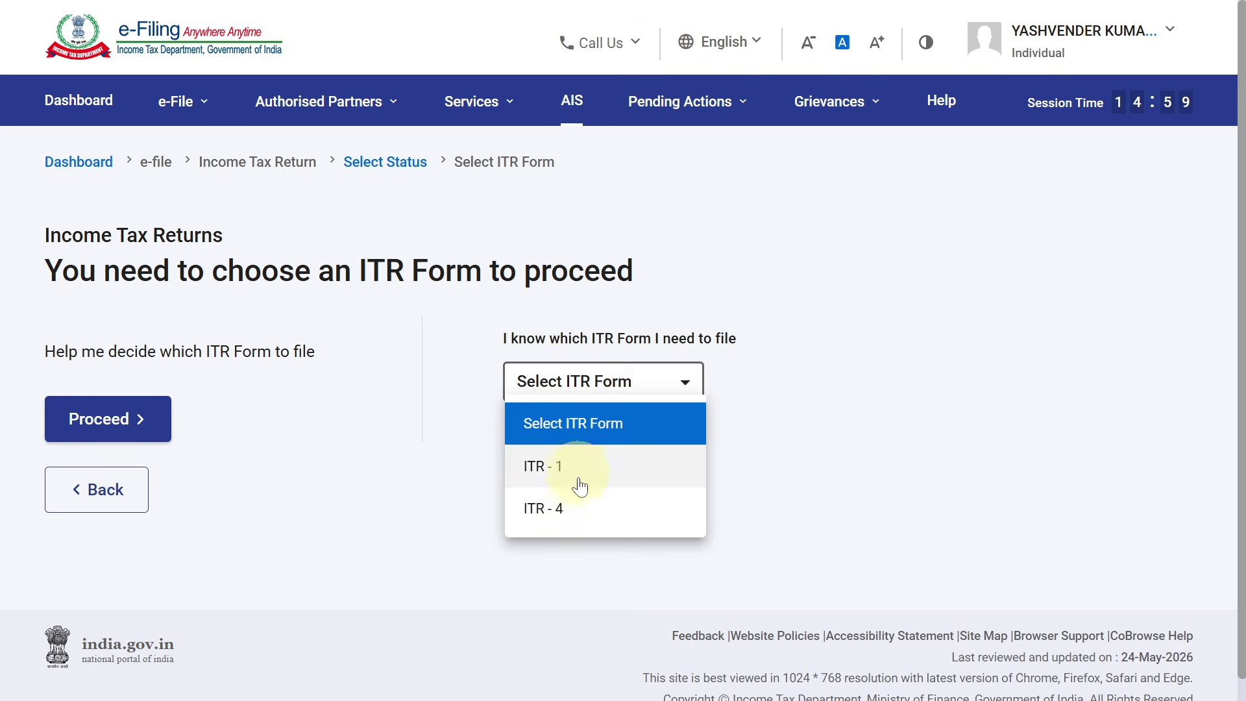
{"action": "left_click", "coordinate": [579, 510]}
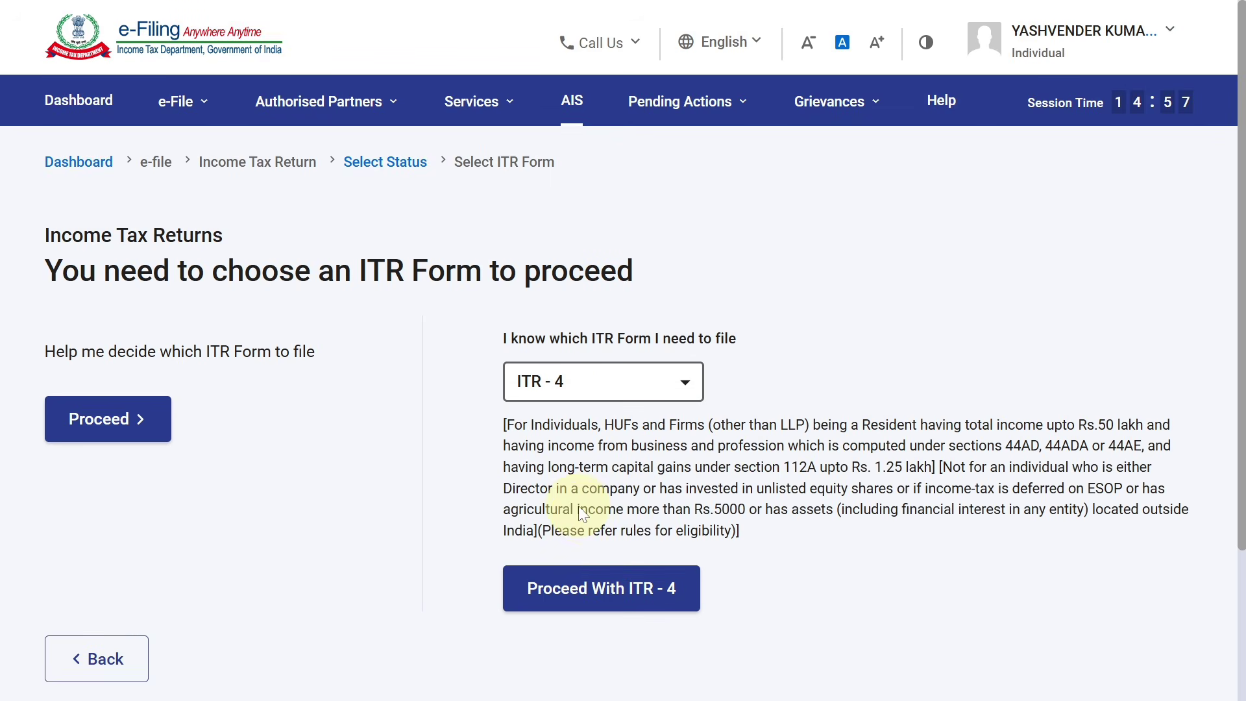
{"action": "left_click", "coordinate": [629, 589]}
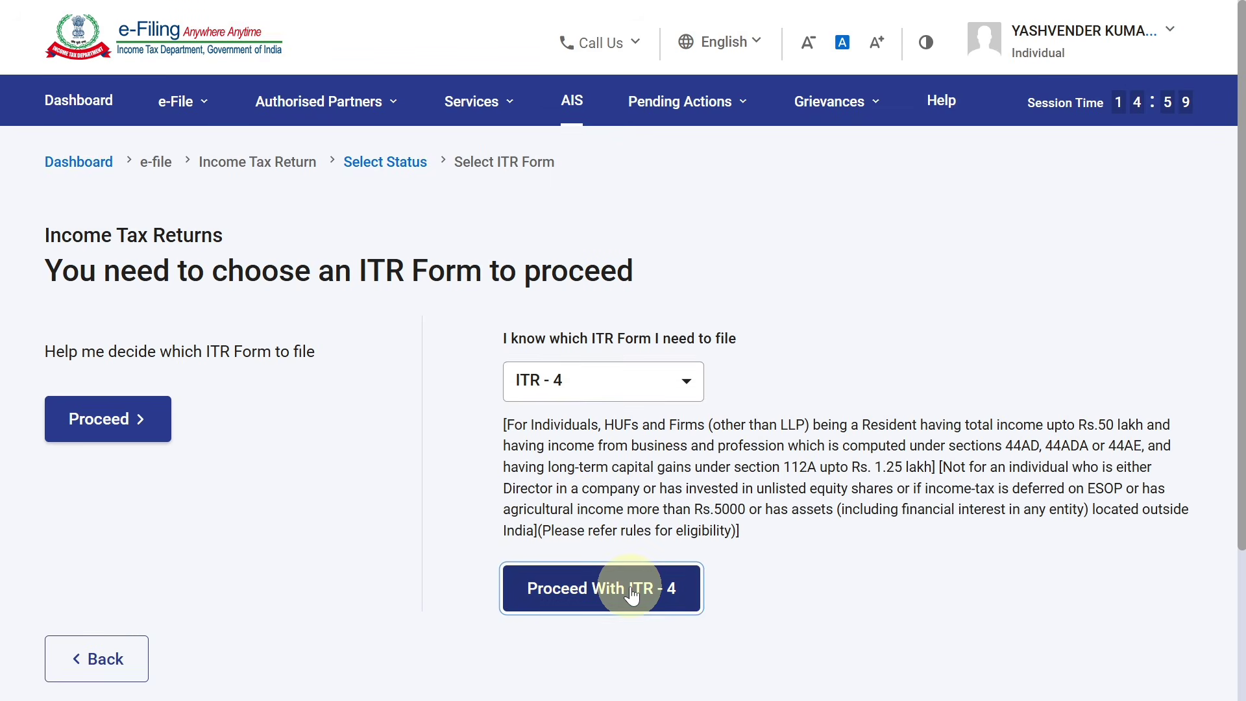
{"action": "left_click", "coordinate": [622, 501]}
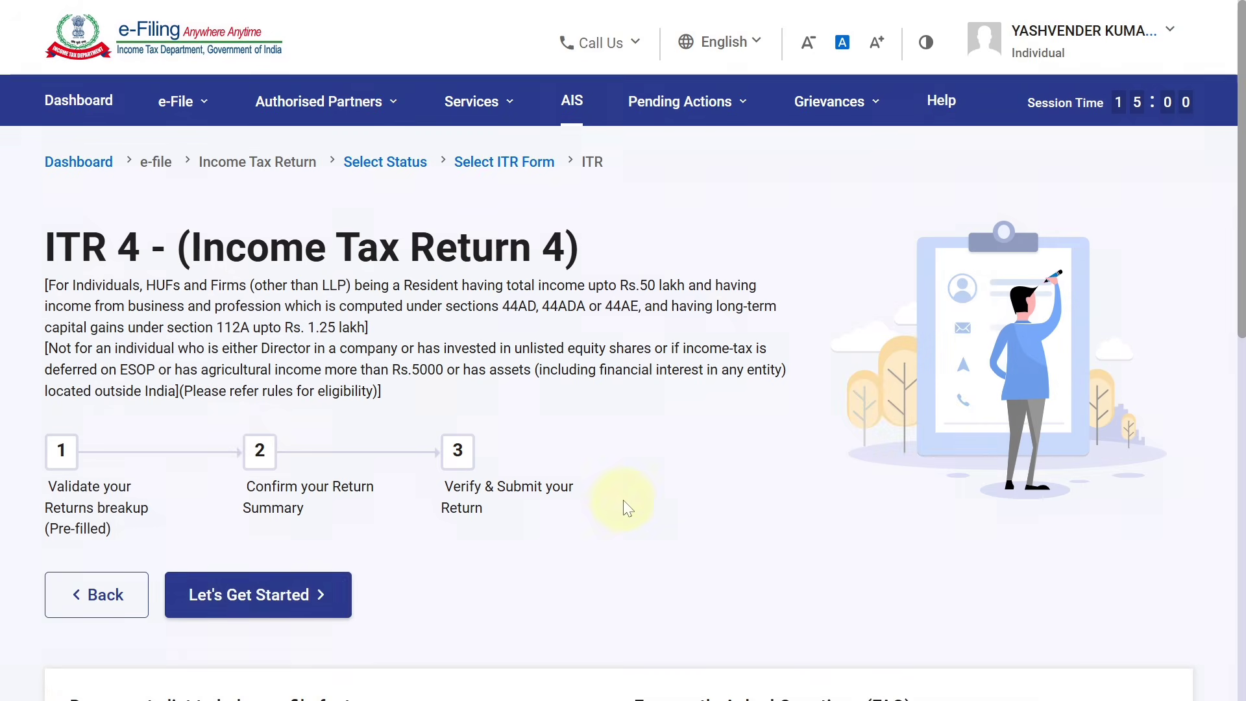
Begin the ITR-4 and give 'Taxable income is more than basic exemption limit' as the filing reason
{"action": "left_click", "coordinate": [316, 604]}
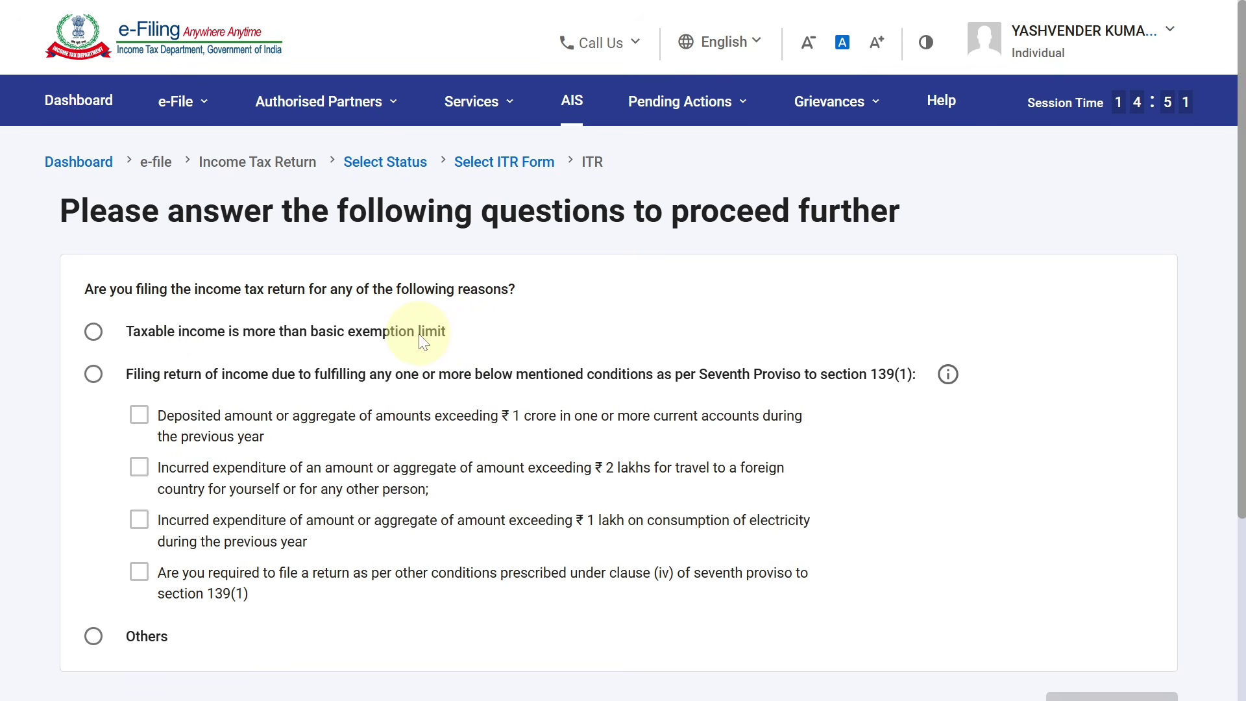
{"action": "left_click", "coordinate": [92, 332]}
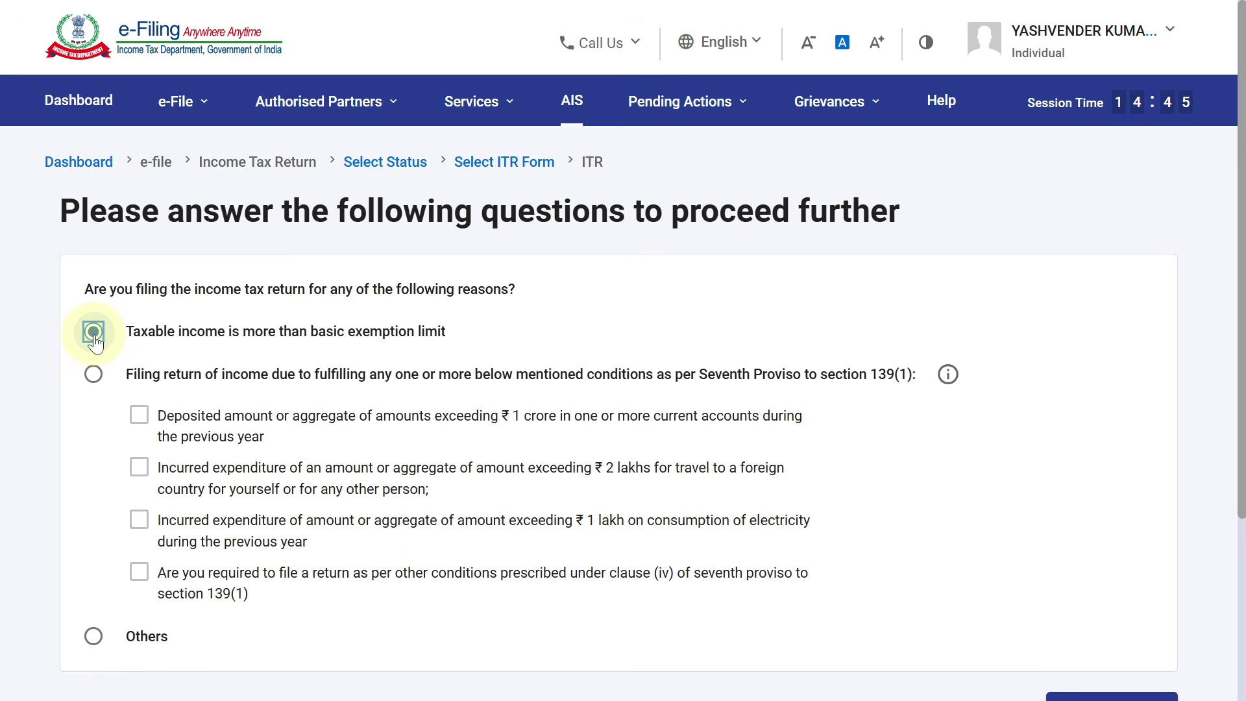
{"action": "scroll", "coordinate": [1216, 323], "scroll_direction": "down", "scroll_amount": 3}
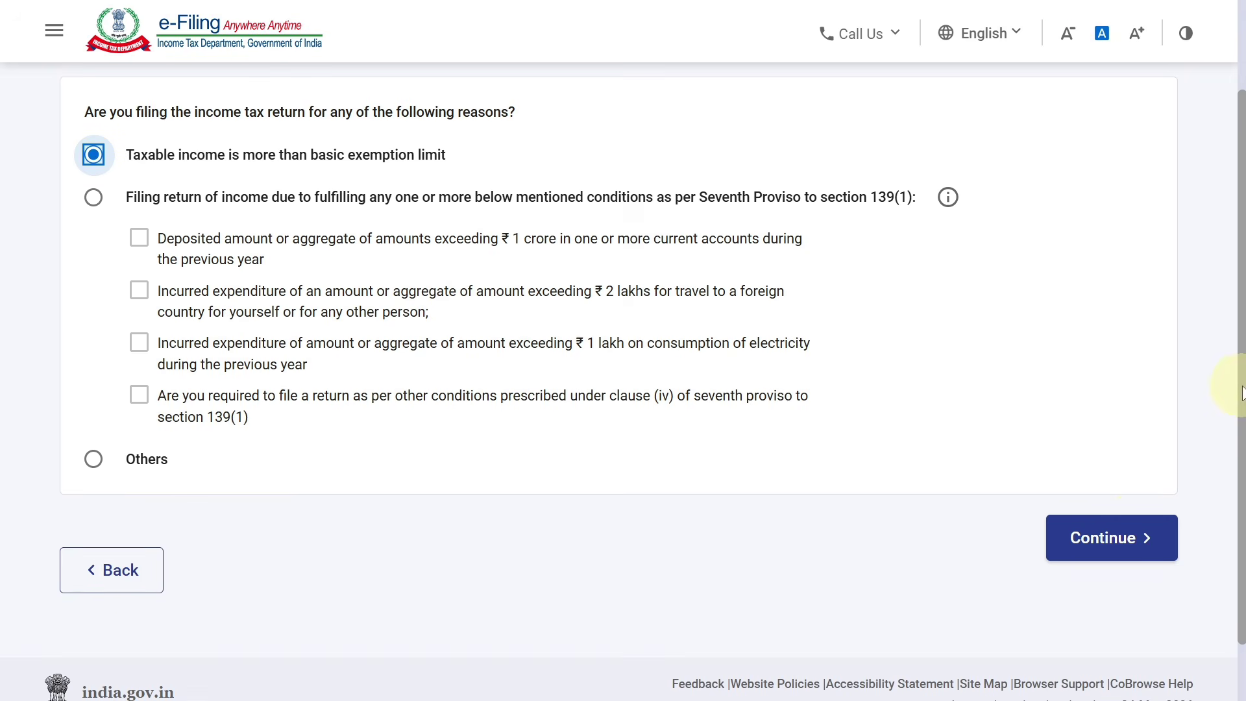
In Part A General, set Nature of Employment to Not Applicable and acknowledge the Salary notice
{"action": "left_click", "coordinate": [1125, 544]}
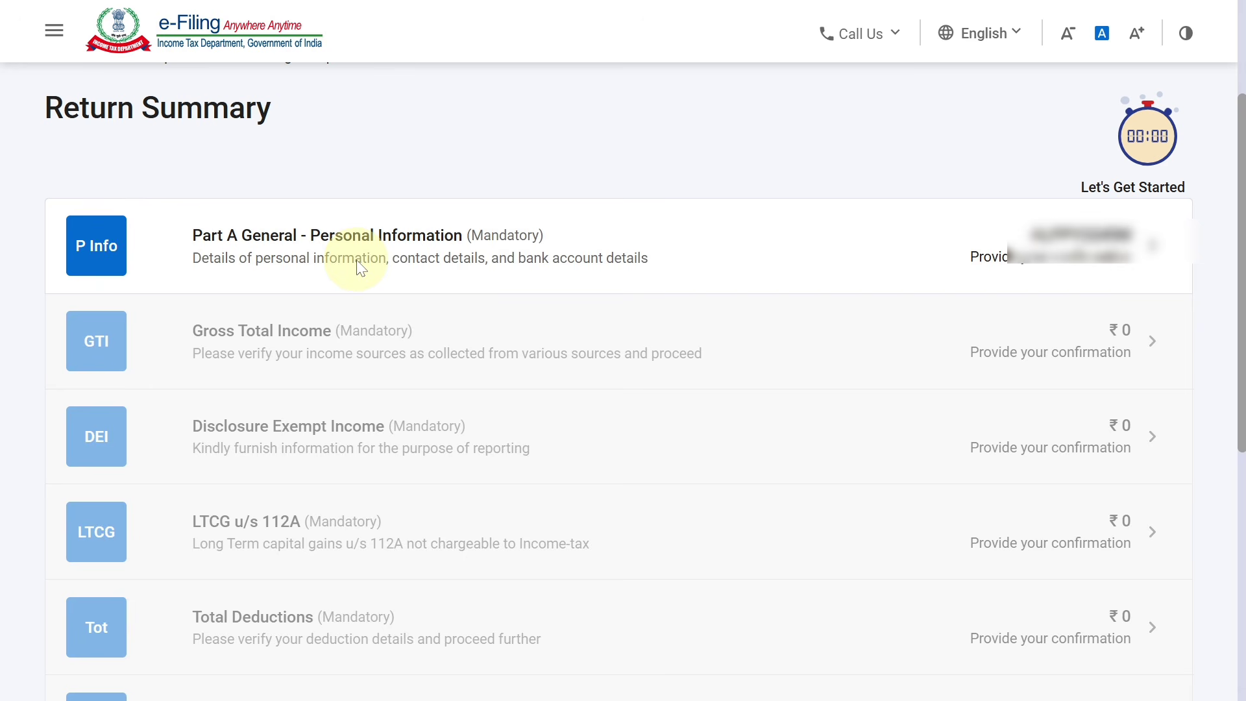
{"action": "left_click", "coordinate": [361, 269]}
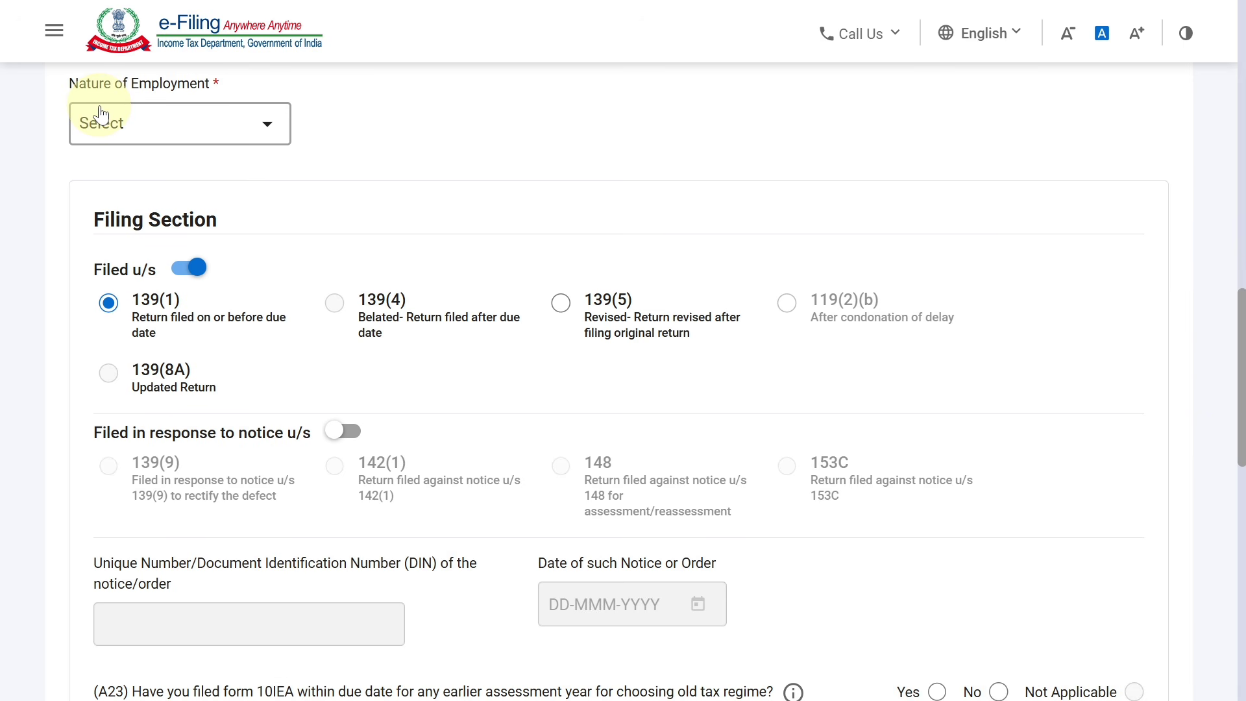
{"action": "left_click", "coordinate": [134, 125]}
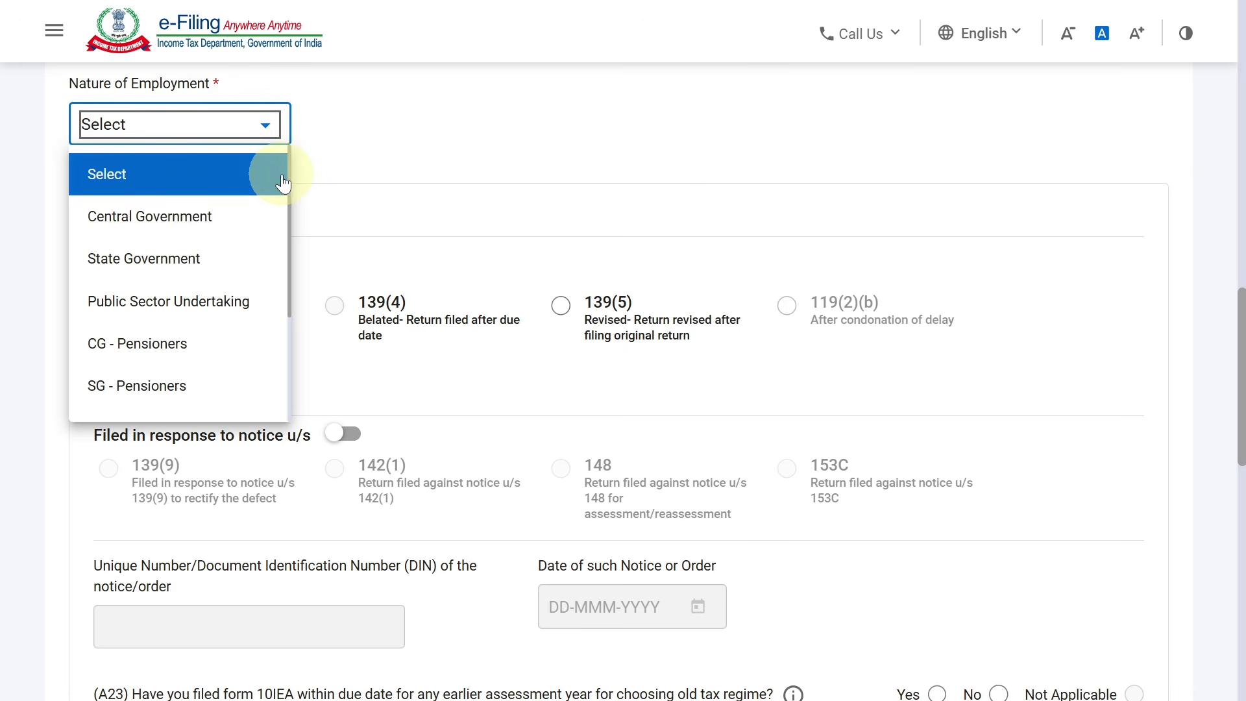
{"action": "left_click_drag", "start_coordinate": [290, 174], "coordinate": [284, 334]}
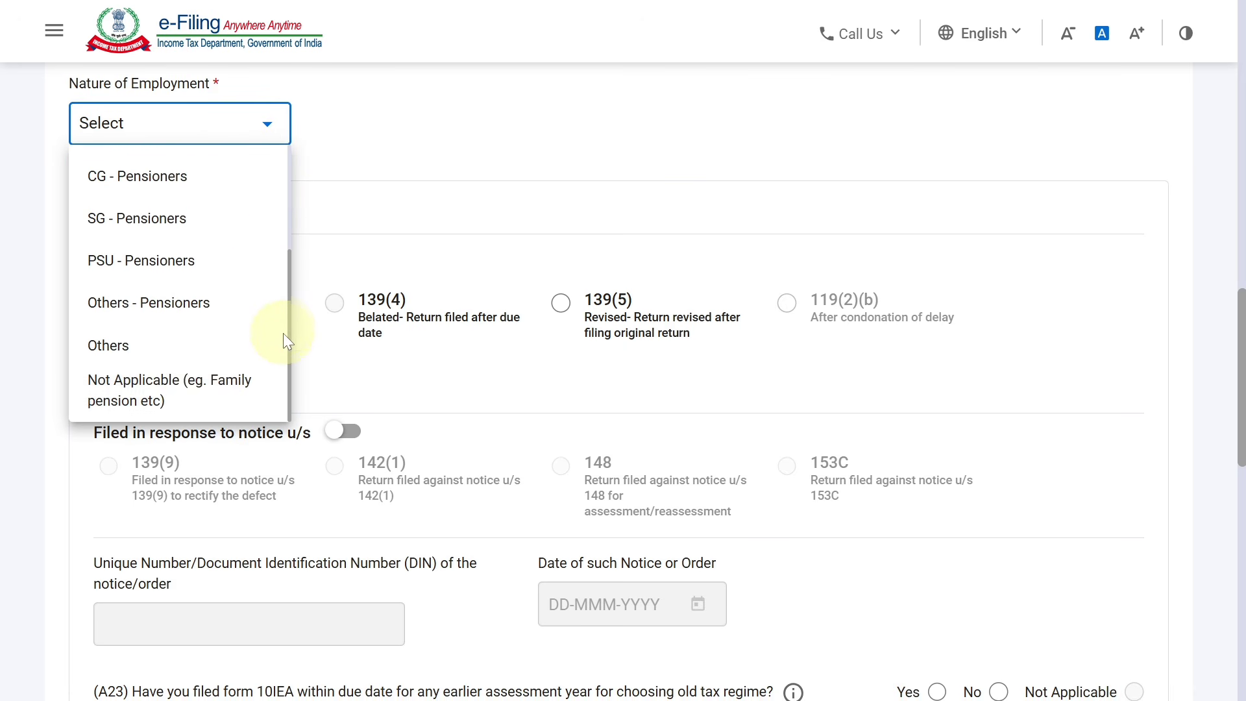
{"action": "left_click", "coordinate": [181, 396]}
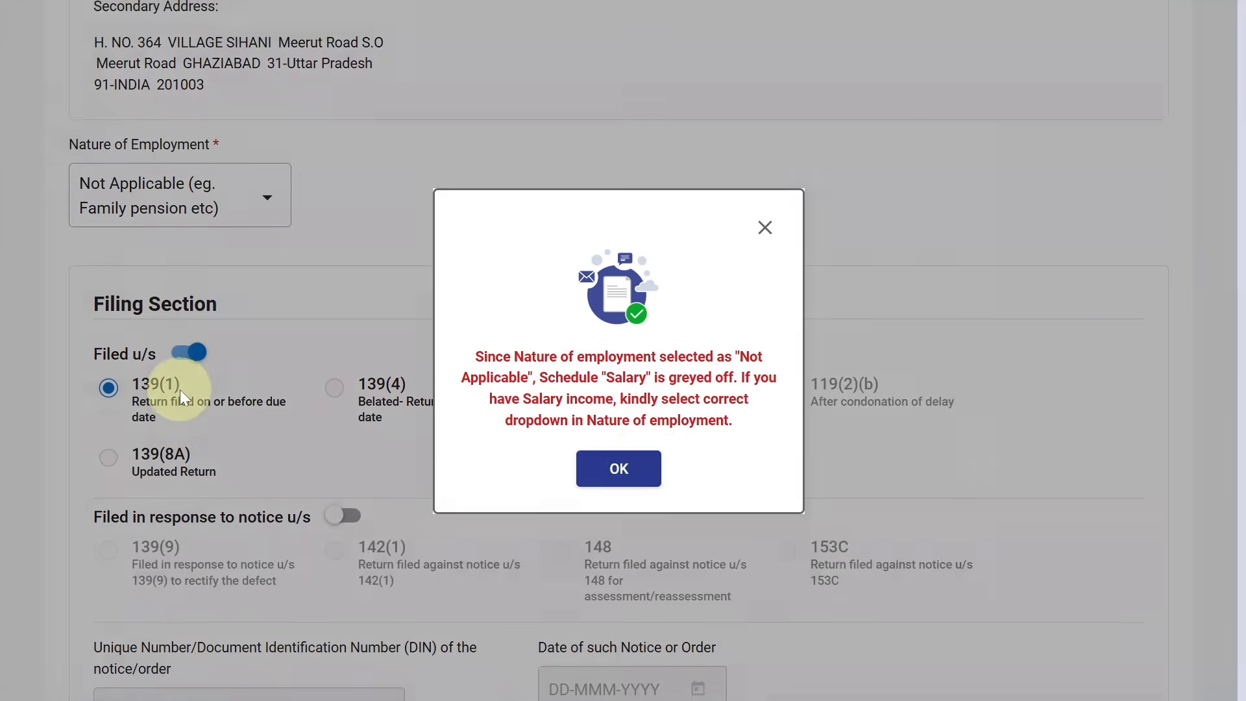
{"action": "left_click", "coordinate": [617, 469]}
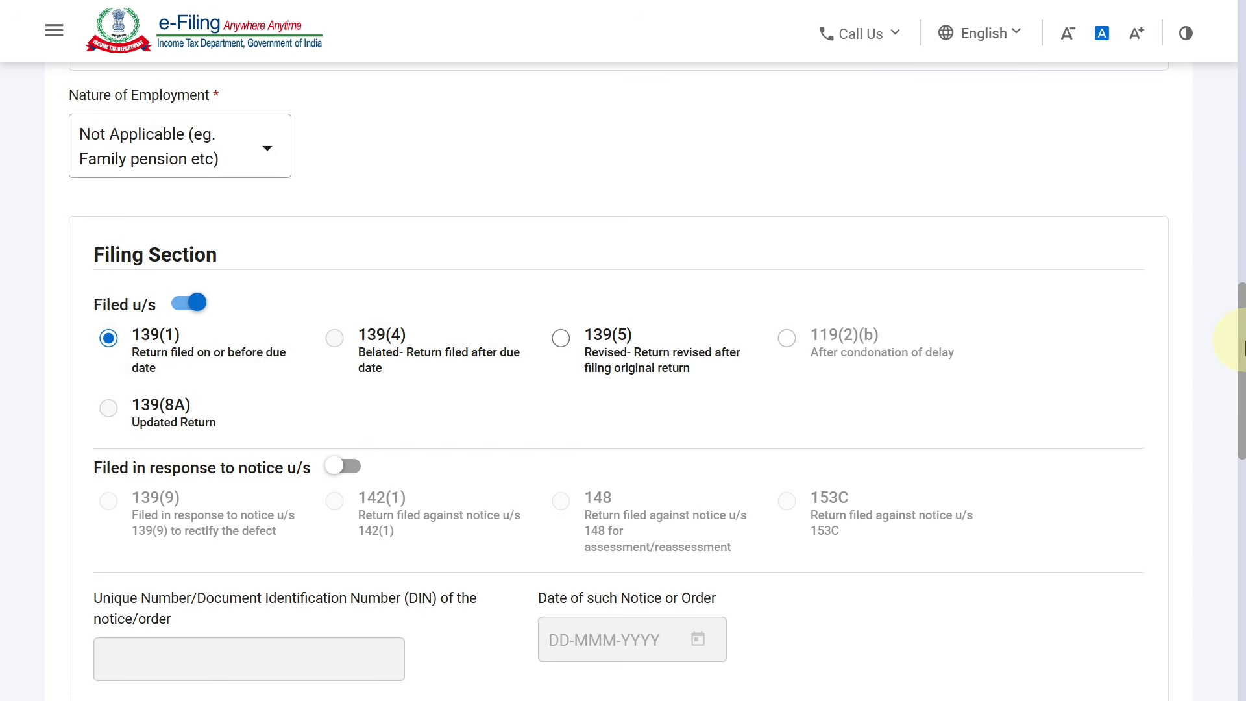
Answer No to both Form 10IEA questions and confirm the personal information
{"action": "scroll", "coordinate": [1240, 411], "scroll_direction": "down", "scroll_amount": 3}
{"action": "scroll", "coordinate": [1236, 422], "scroll_direction": "down", "scroll_amount": 3}
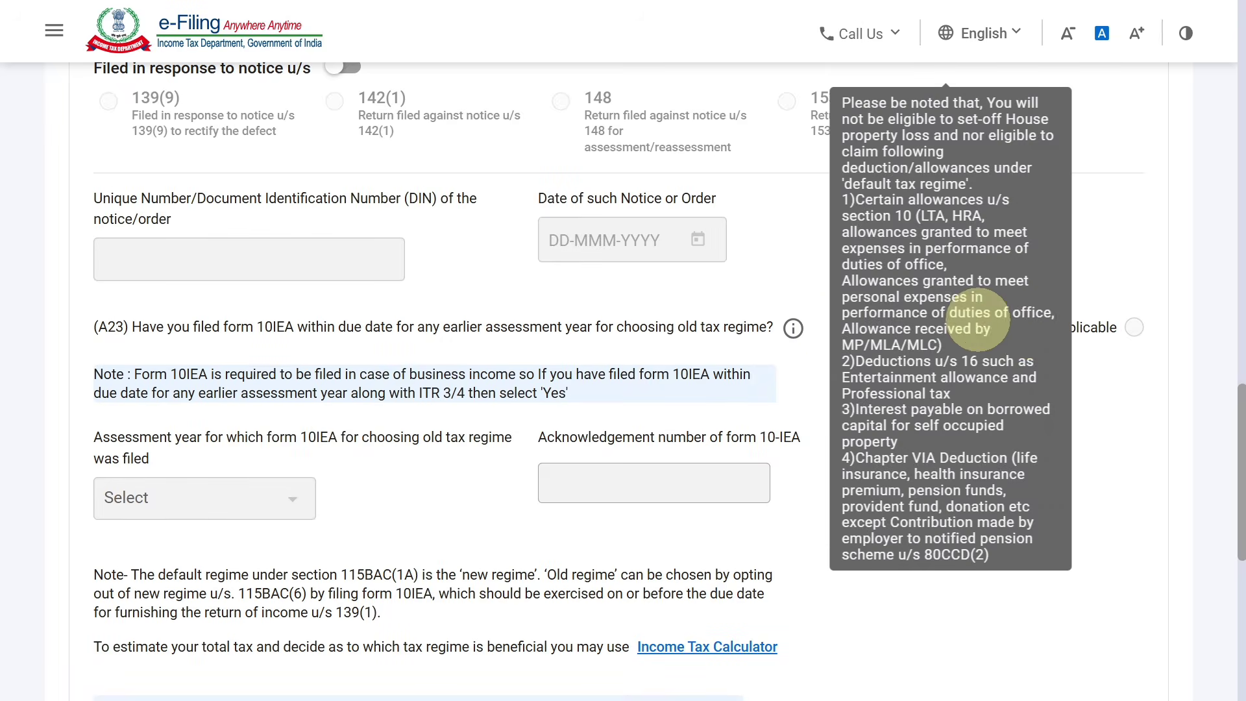
{"action": "left_click", "coordinate": [997, 328]}
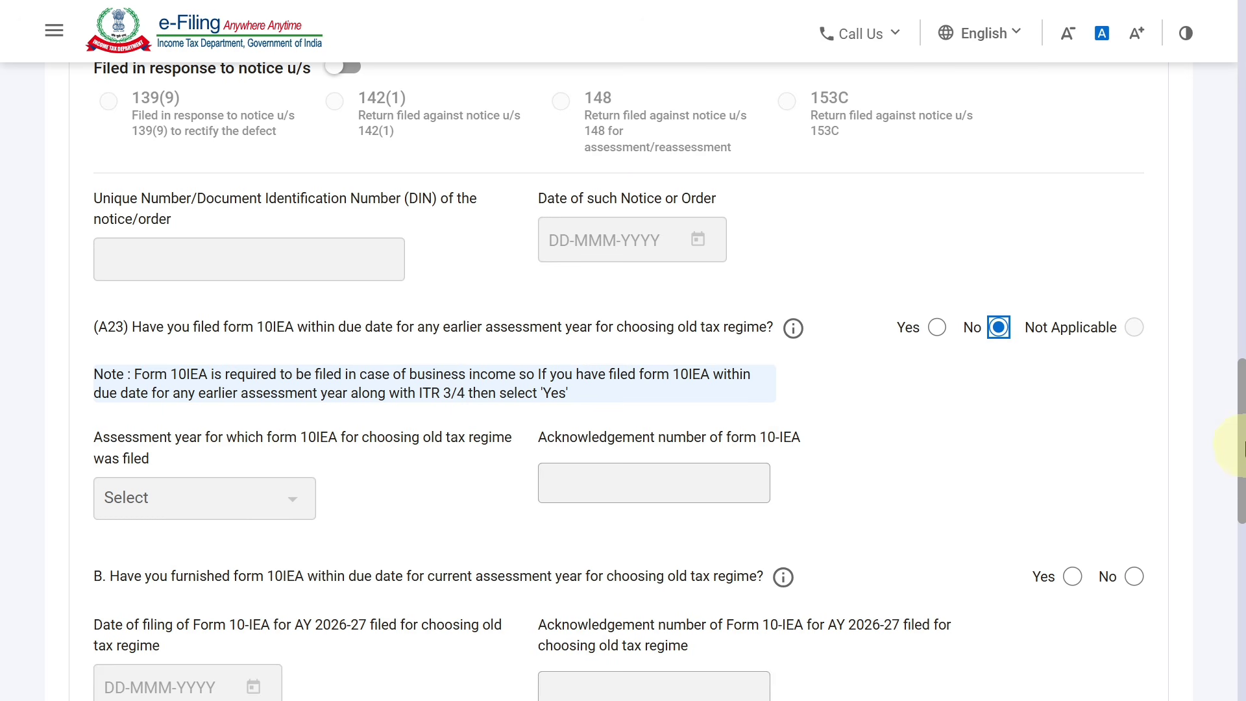
{"action": "scroll", "coordinate": [1238, 474], "scroll_direction": "down", "scroll_amount": 3}
{"action": "left_click", "coordinate": [1135, 392]}
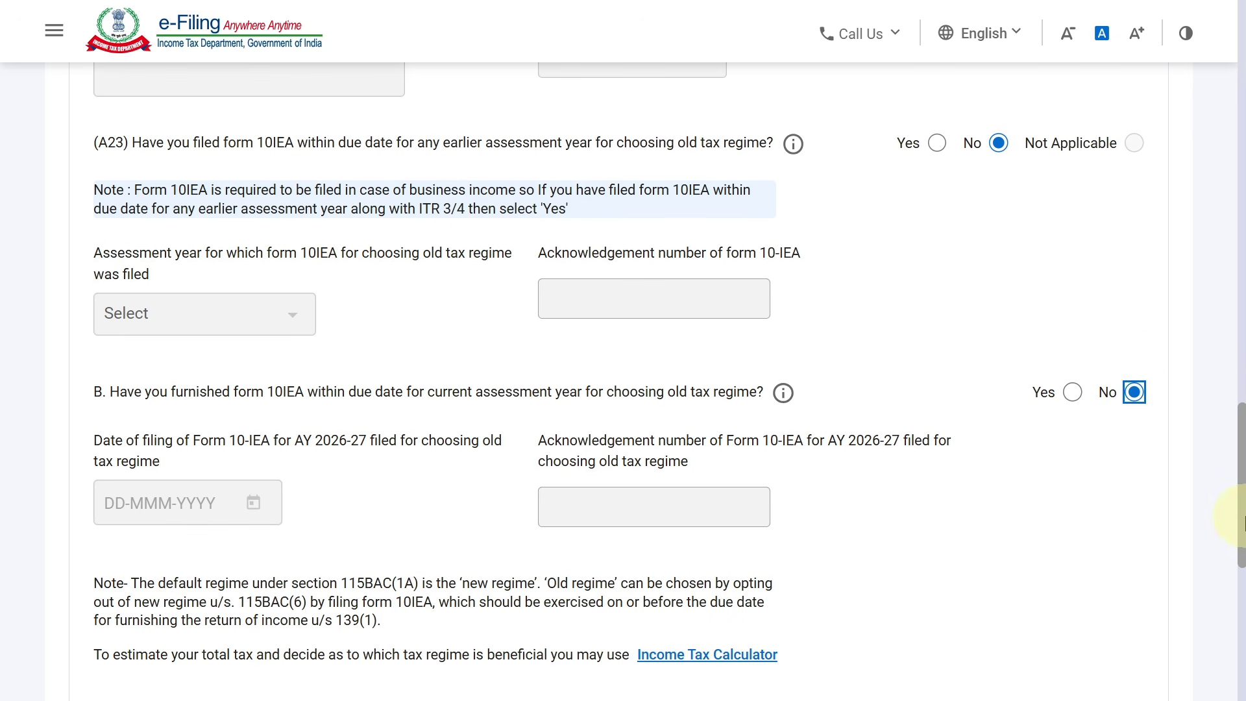
{"action": "scroll", "coordinate": [1232, 542], "scroll_direction": "down", "scroll_amount": 8}
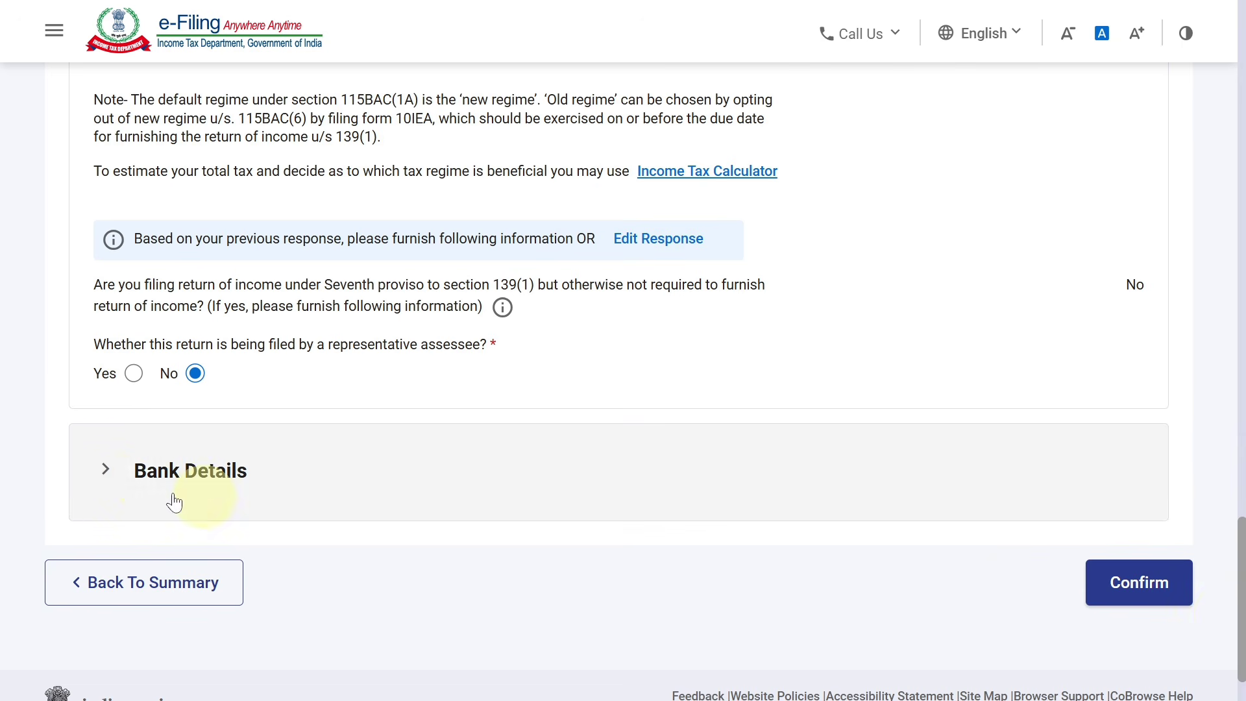
{"action": "left_click", "coordinate": [1165, 586]}
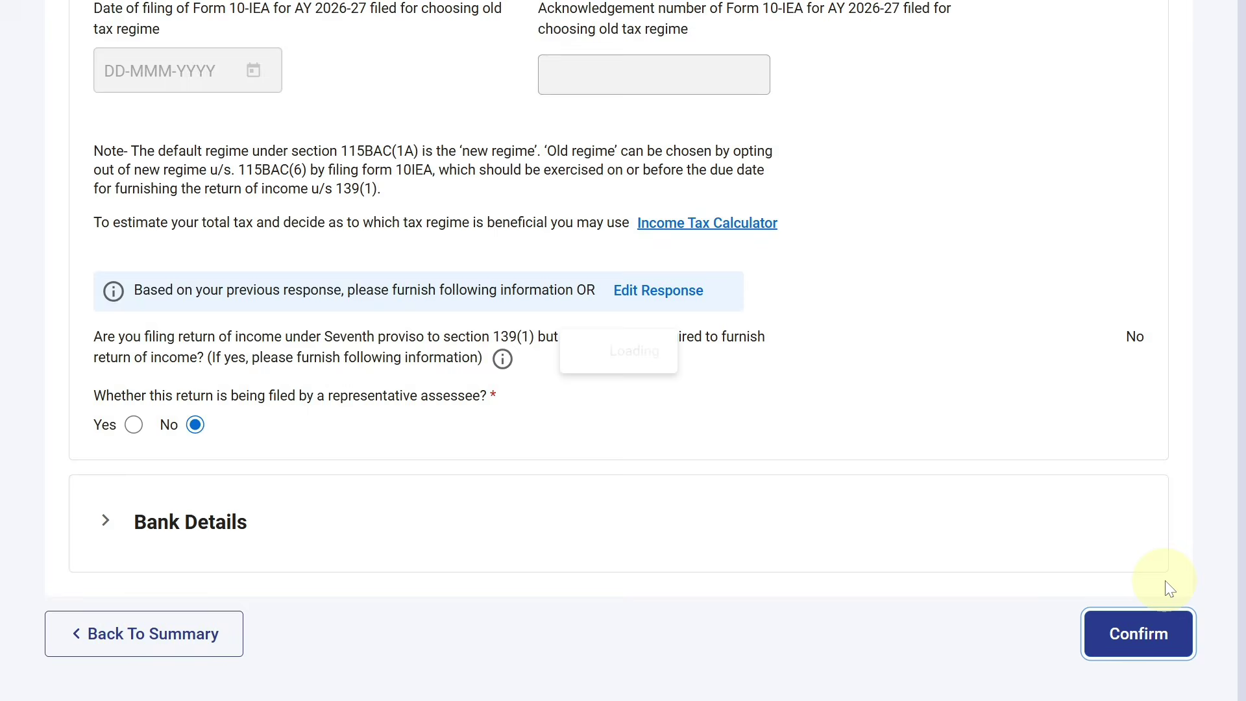
From Gross Total Income, open B1 Income from Business & Profession for editing
{"action": "left_click_drag", "start_coordinate": [1244, 473], "coordinate": [1243, 355]}
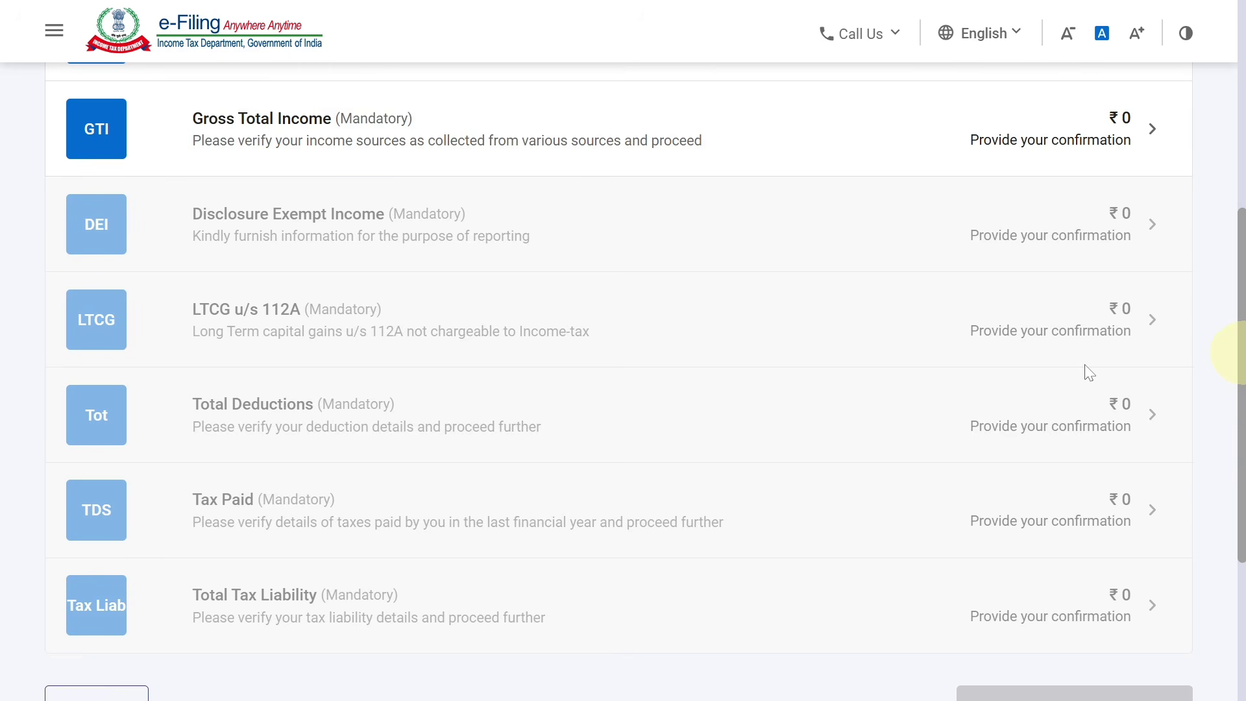
{"action": "left_click", "coordinate": [762, 123]}
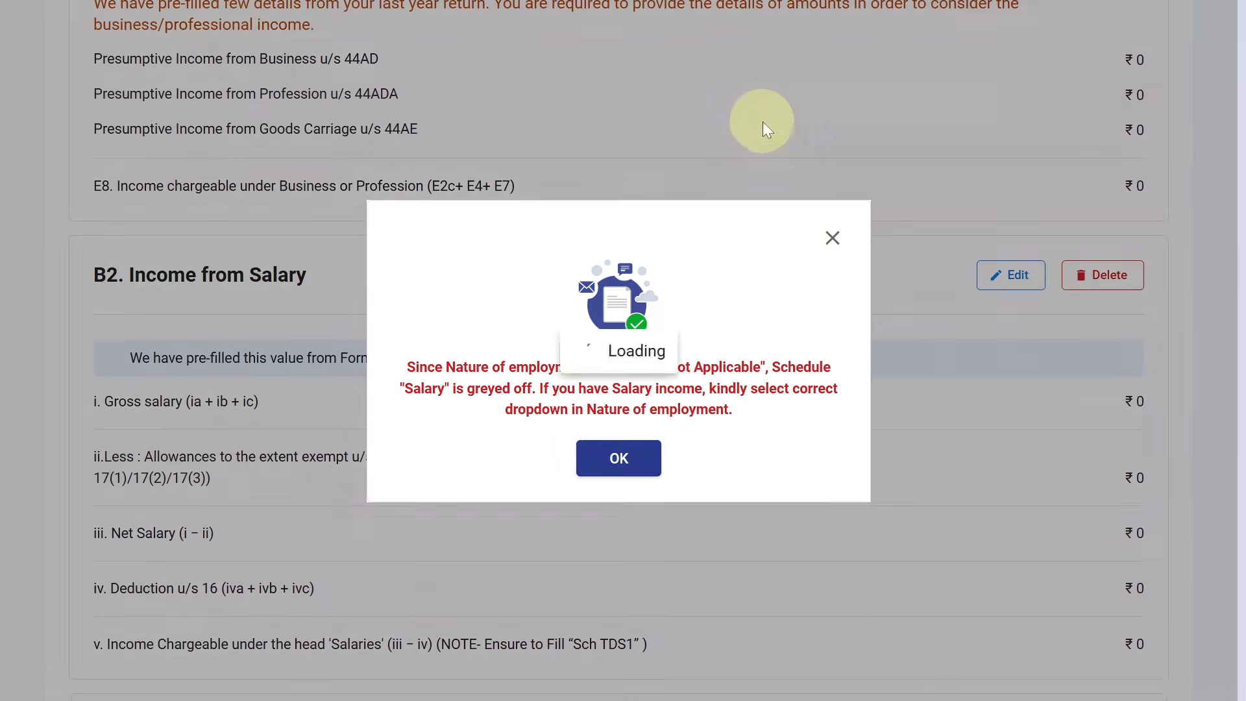
{"action": "left_click", "coordinate": [622, 459]}
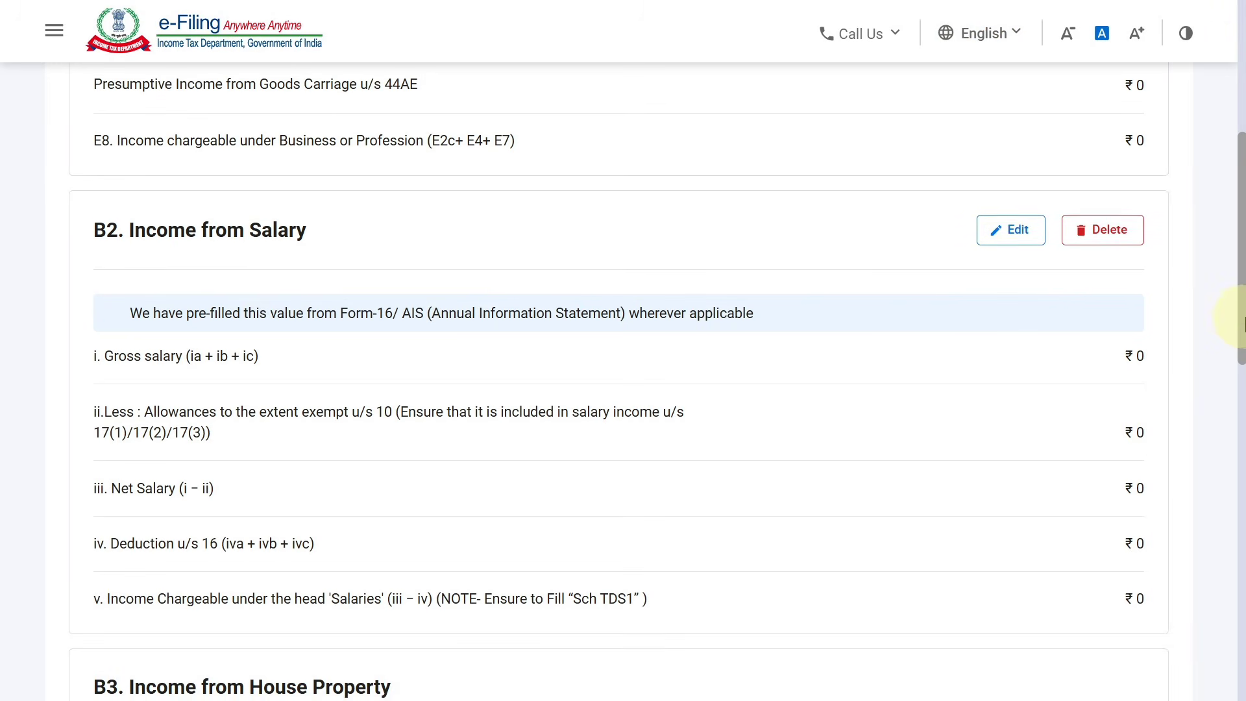
{"action": "left_click_drag", "start_coordinate": [1243, 345], "coordinate": [1231, 244]}
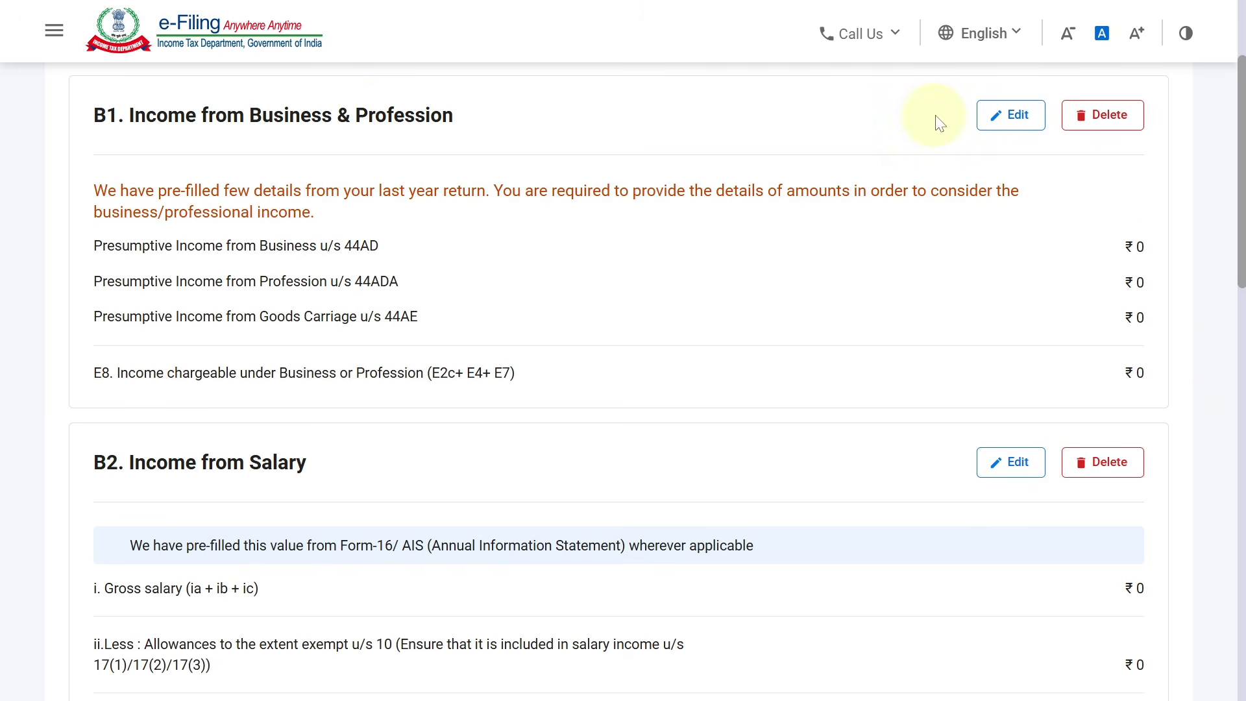
{"action": "left_click", "coordinate": [1018, 120]}
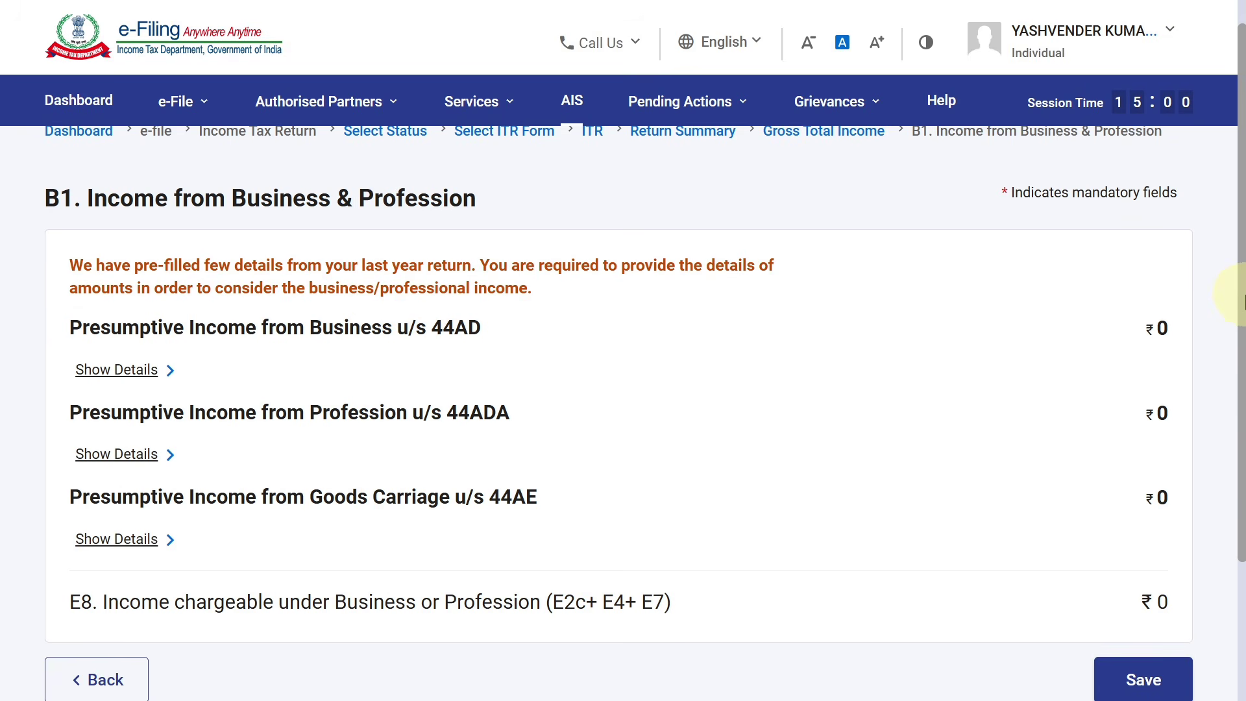
{"action": "scroll", "coordinate": [1220, 305], "scroll_direction": "down", "scroll_amount": 1}
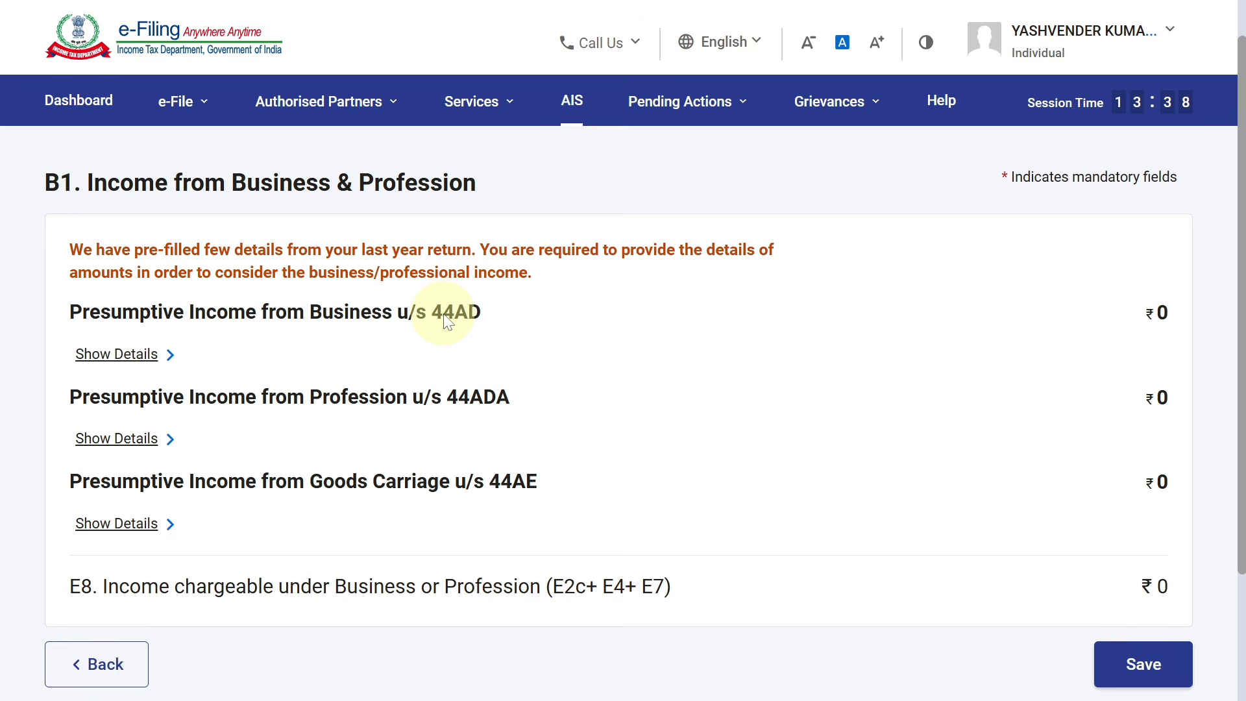
Add and save 44AD business SAI CYBER CAFE with business code 14007-Cyber café
{"action": "left_click", "coordinate": [126, 360]}
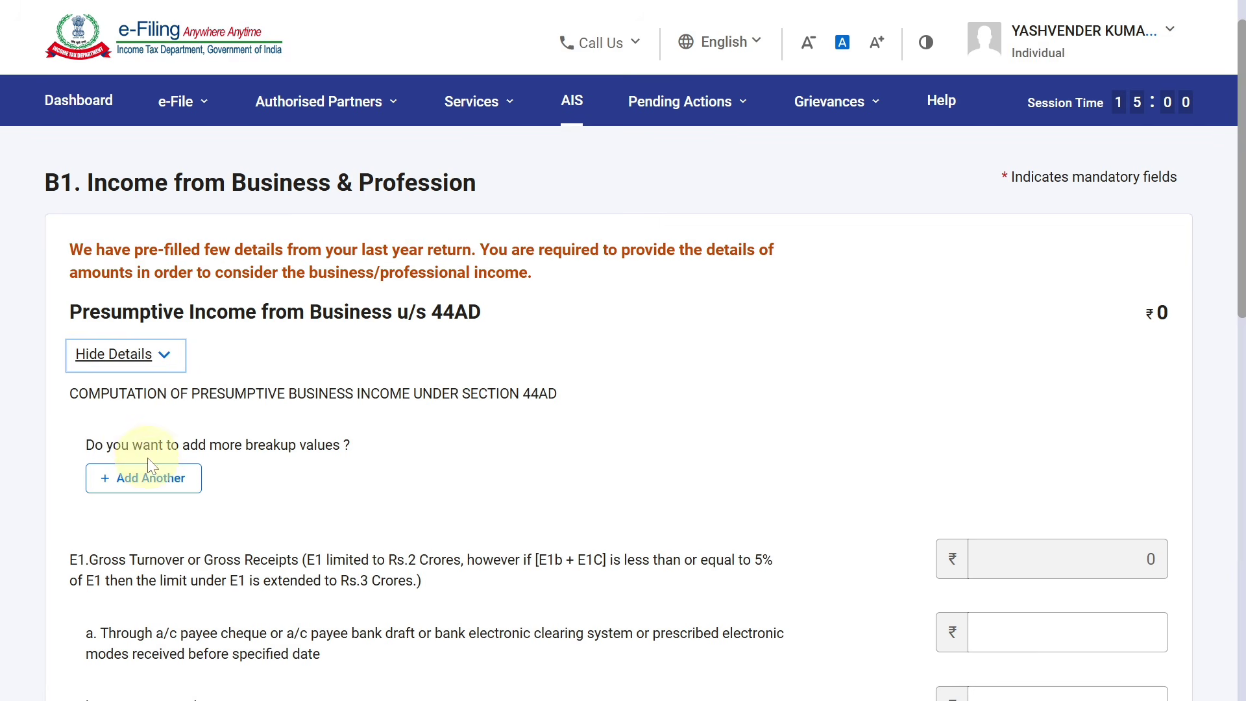
{"action": "left_click", "coordinate": [171, 486]}
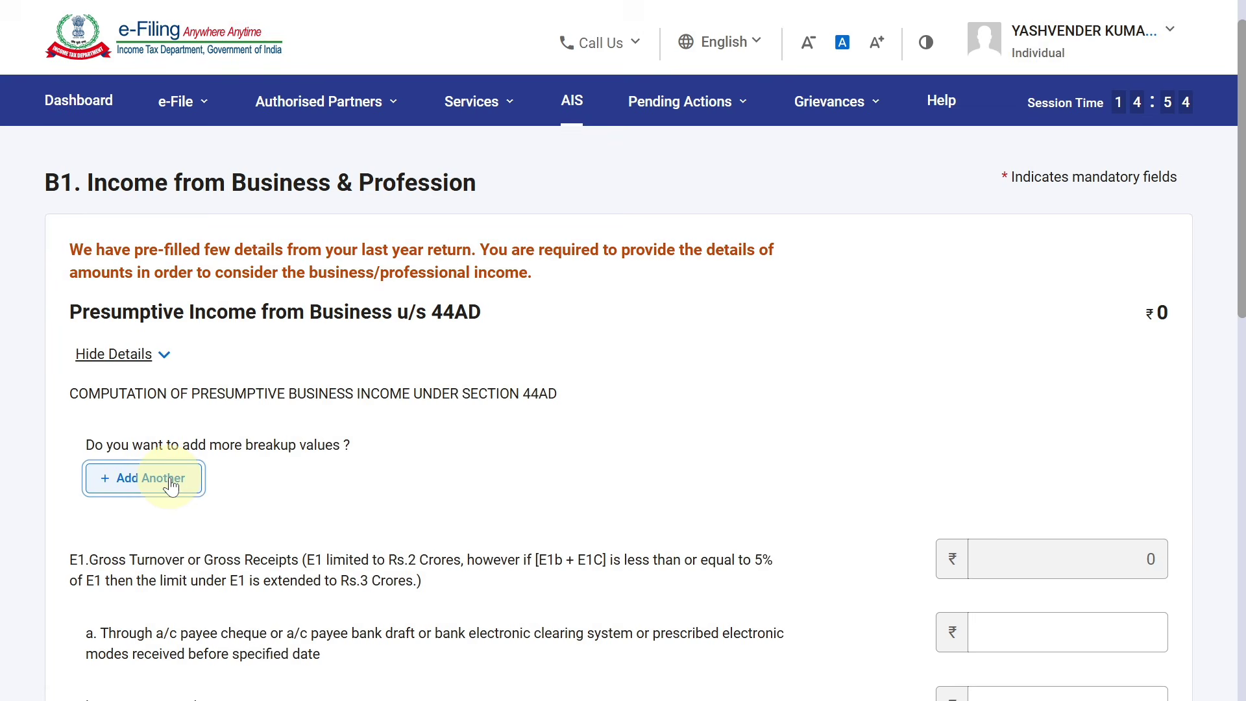
{"action": "left_click", "coordinate": [163, 371]}
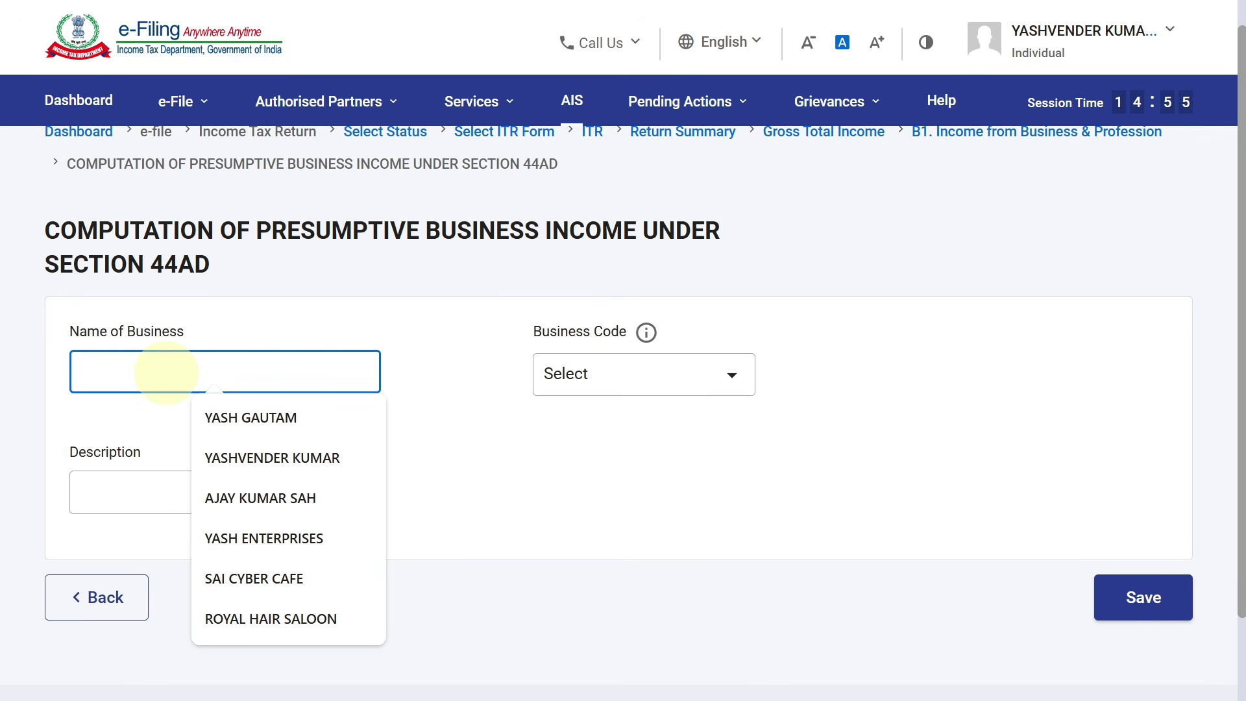
{"action": "type", "text": "SAI CYBER CAFE"}
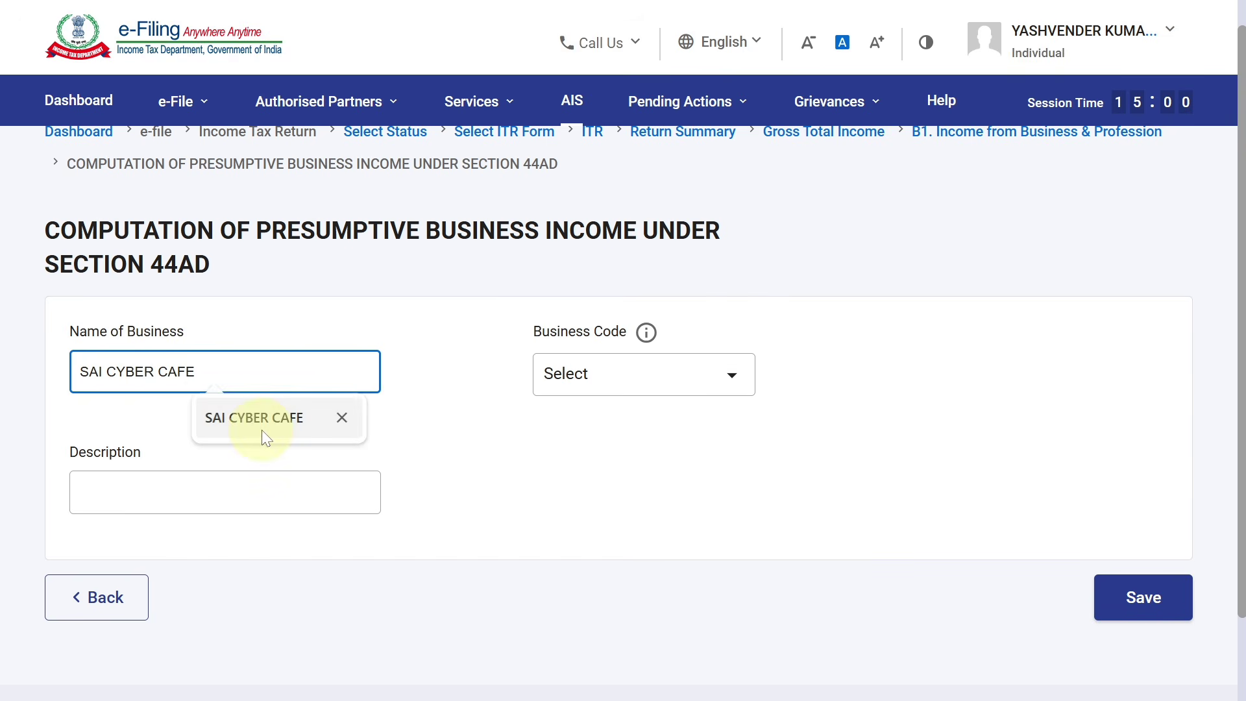
{"action": "left_click", "coordinate": [262, 430]}
{"action": "left_click", "coordinate": [604, 390]}
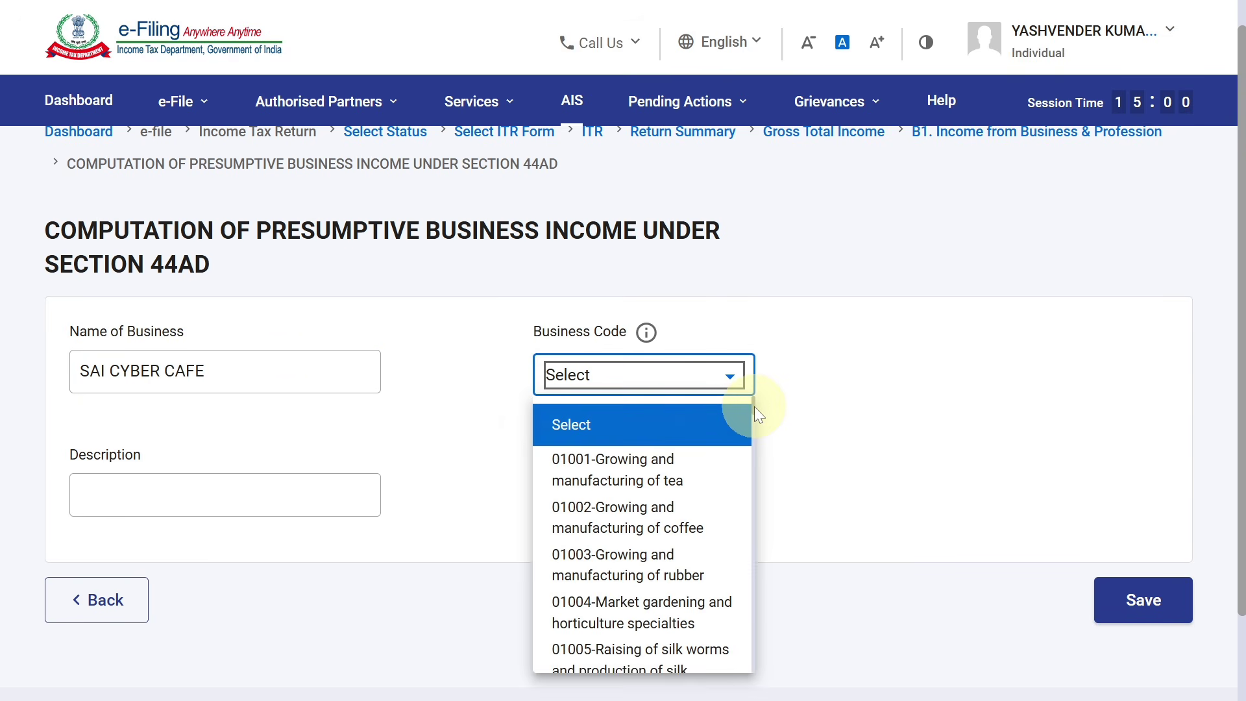
{"action": "left_click_drag", "start_coordinate": [755, 406], "coordinate": [741, 513]}
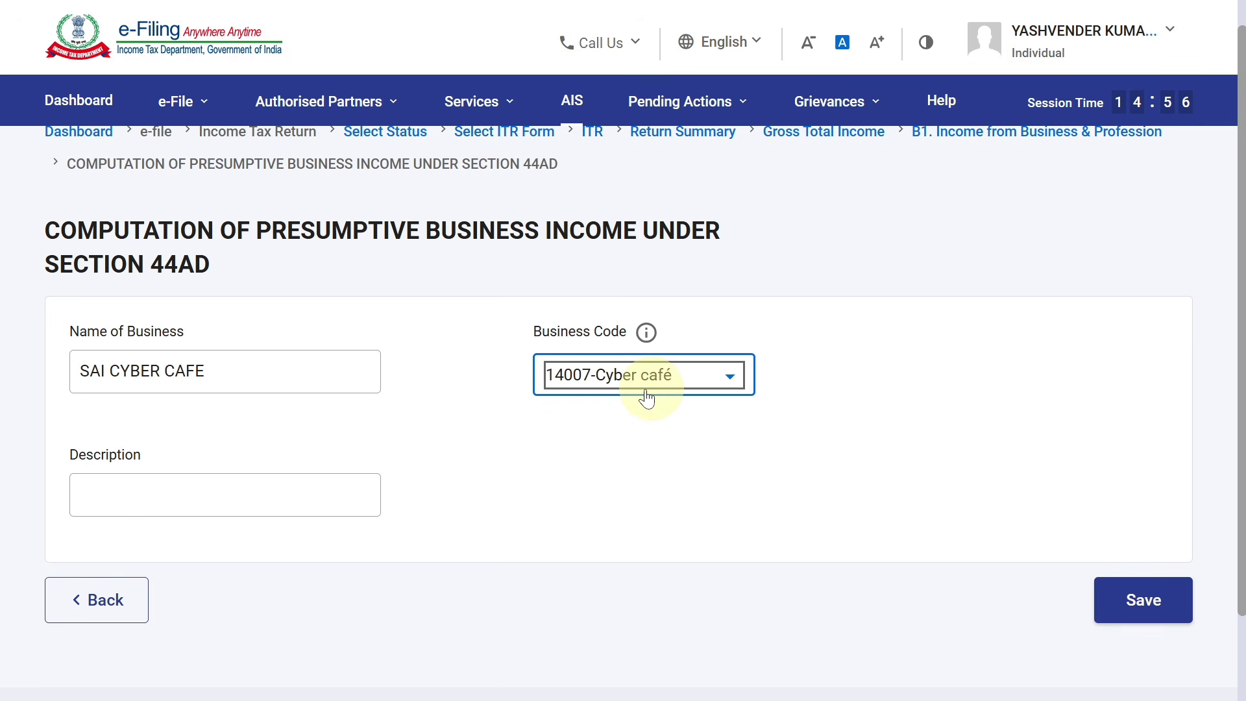
{"action": "left_click", "coordinate": [1114, 611]}
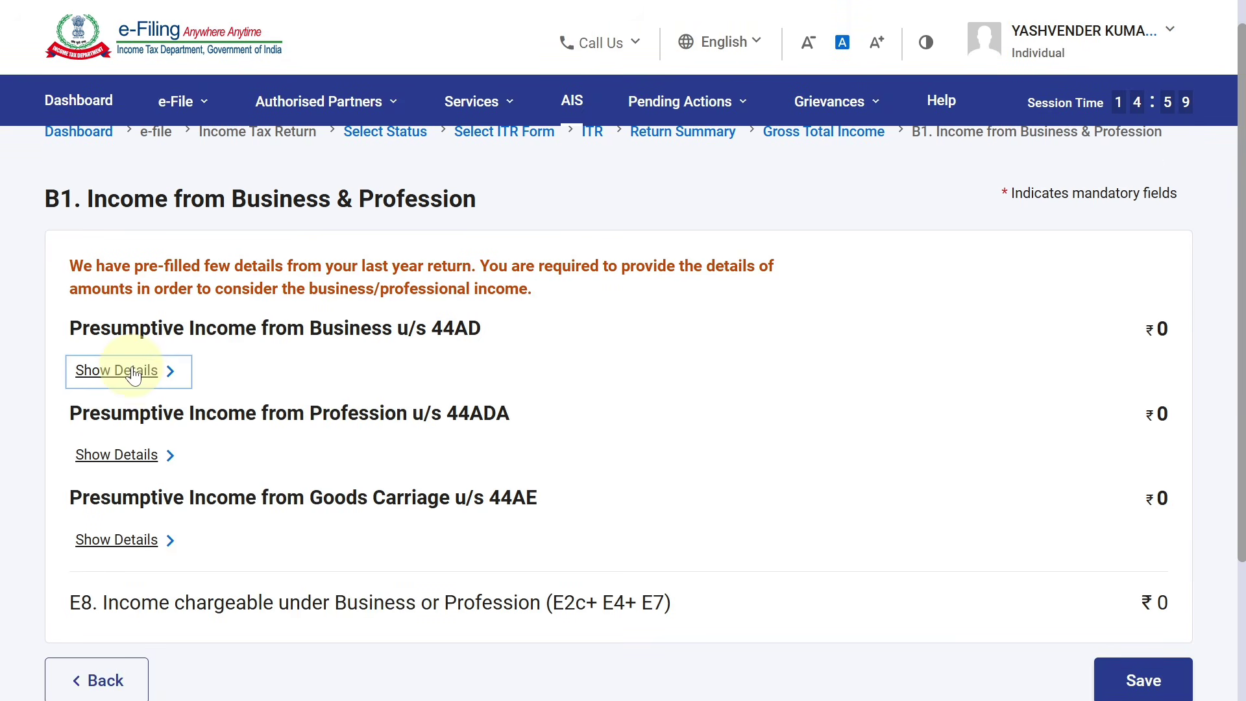
Enter 3550600 as 44AD receipts through banking channels in E1a
{"action": "left_click", "coordinate": [144, 383]}
{"action": "scroll", "coordinate": [1241, 280], "scroll_direction": "down", "scroll_amount": 3}
{"action": "left_click_drag", "start_coordinate": [1242, 375], "coordinate": [1243, 284]}
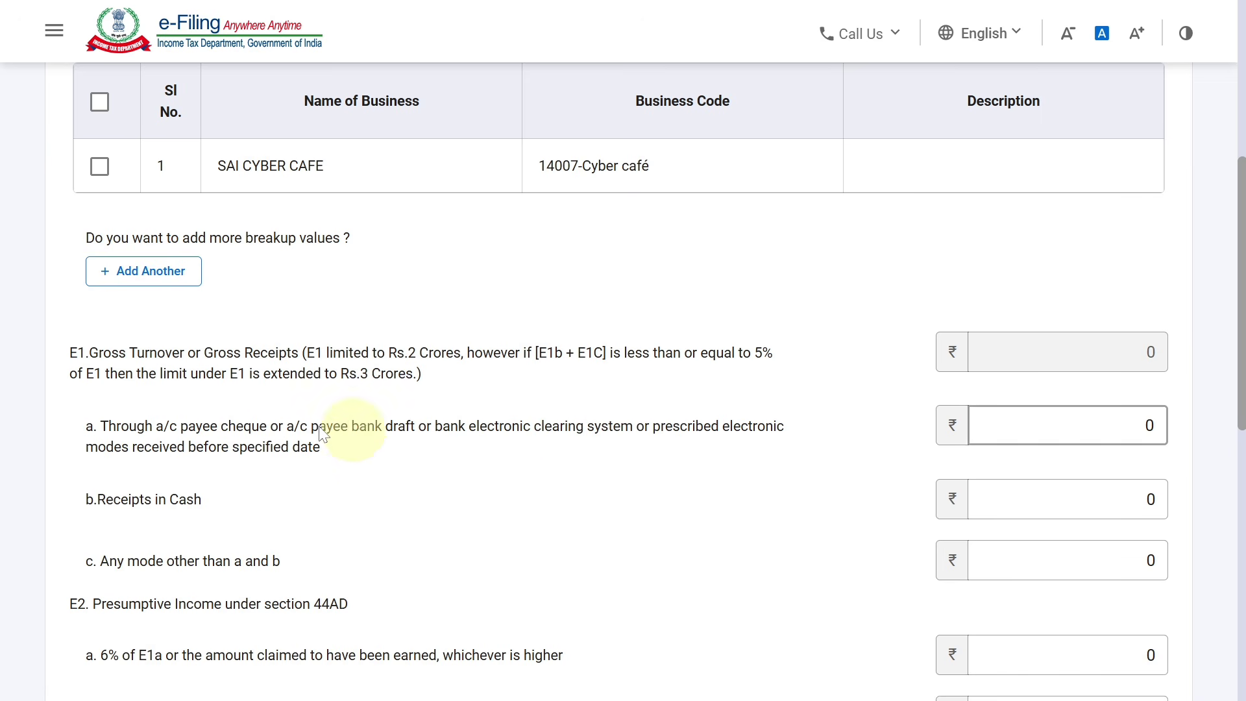
{"action": "left_click", "coordinate": [1147, 425]}
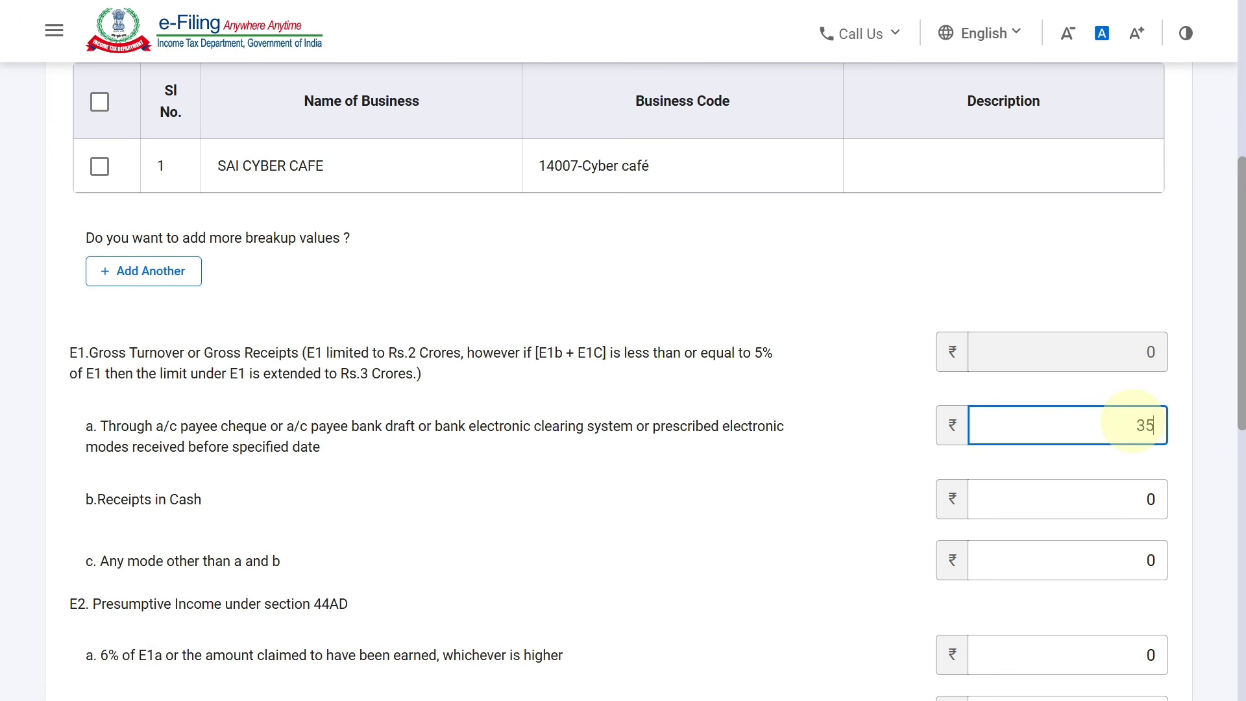
{"action": "type", "text": "3550600"}
{"action": "left_click", "coordinate": [1088, 351]}
Enter 250000 as cash receipts in E1b, leaving other-mode receipts at 0
{"action": "scroll", "coordinate": [1243, 269], "scroll_direction": "down", "scroll_amount": 1}
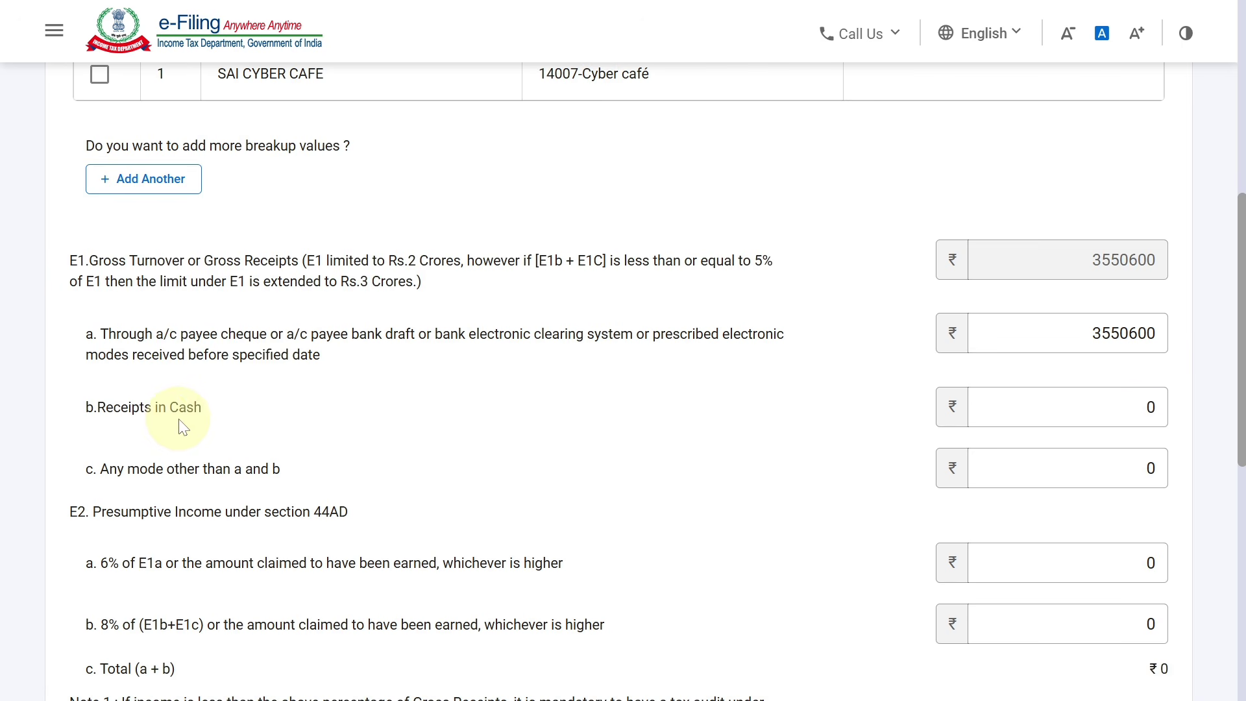
{"action": "left_click", "coordinate": [1154, 406]}
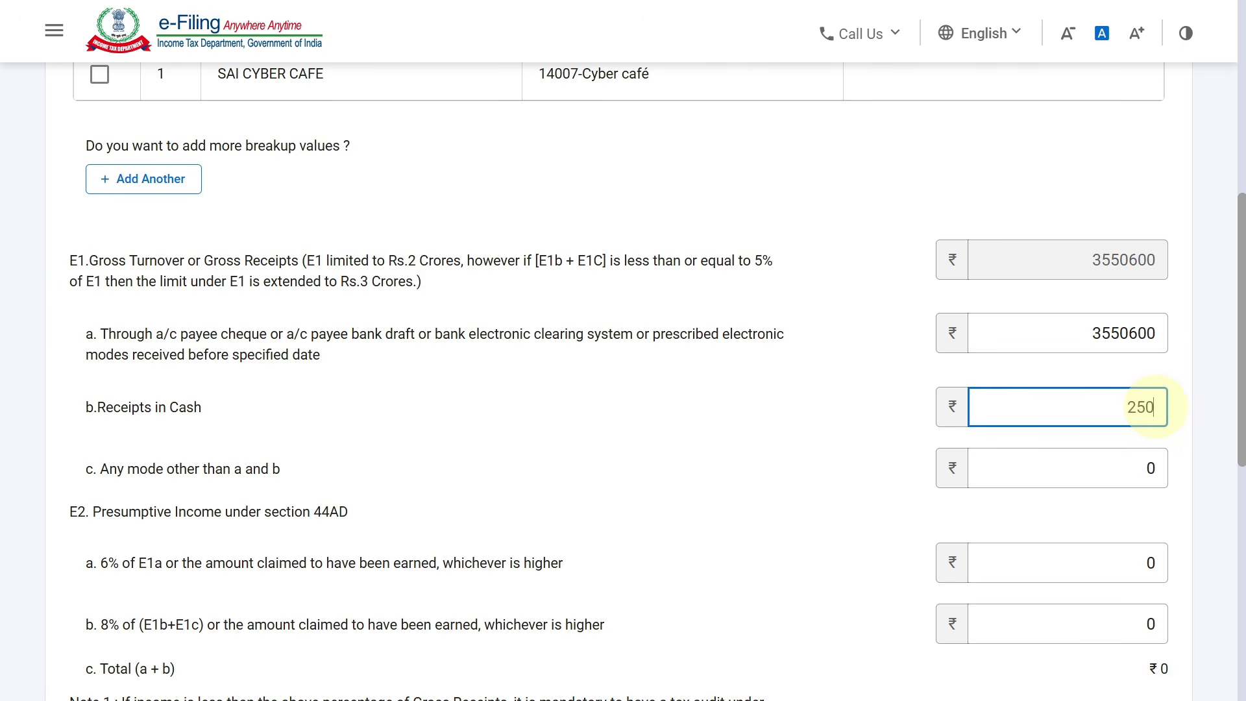
{"action": "type", "text": "250000"}
{"action": "left_click", "coordinate": [793, 357]}
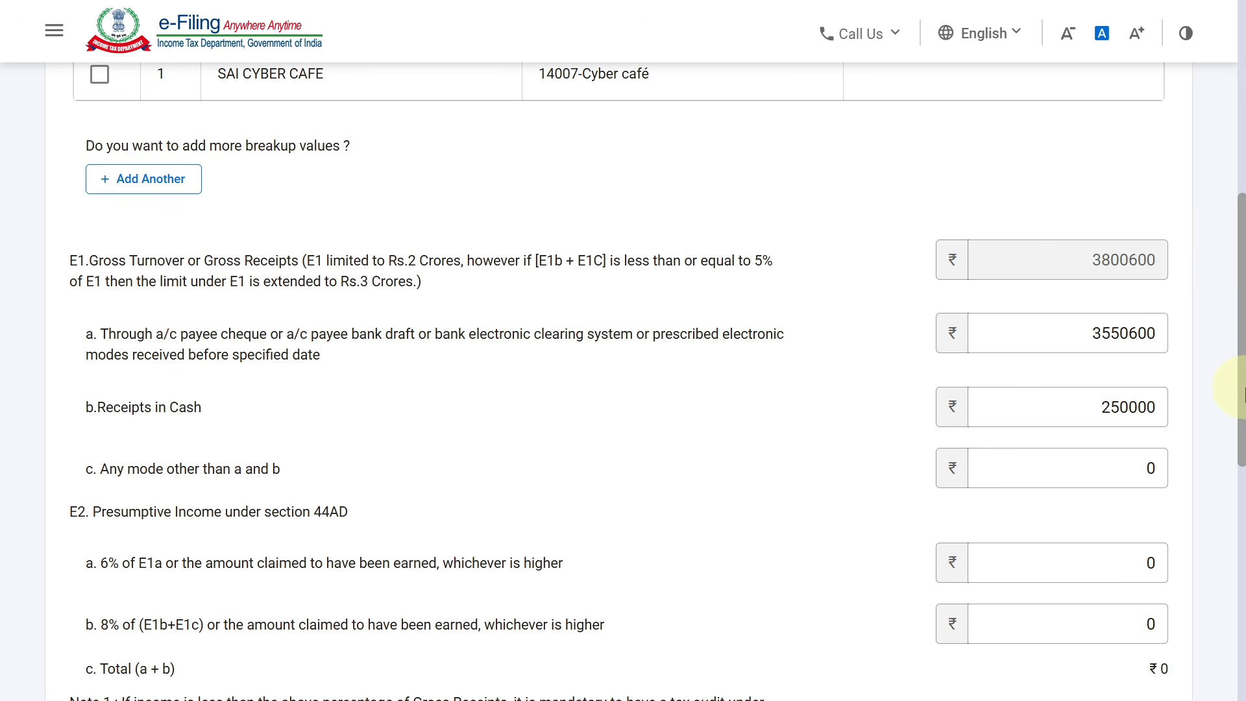
{"action": "scroll", "coordinate": [1232, 381], "scroll_direction": "down", "scroll_amount": 1}
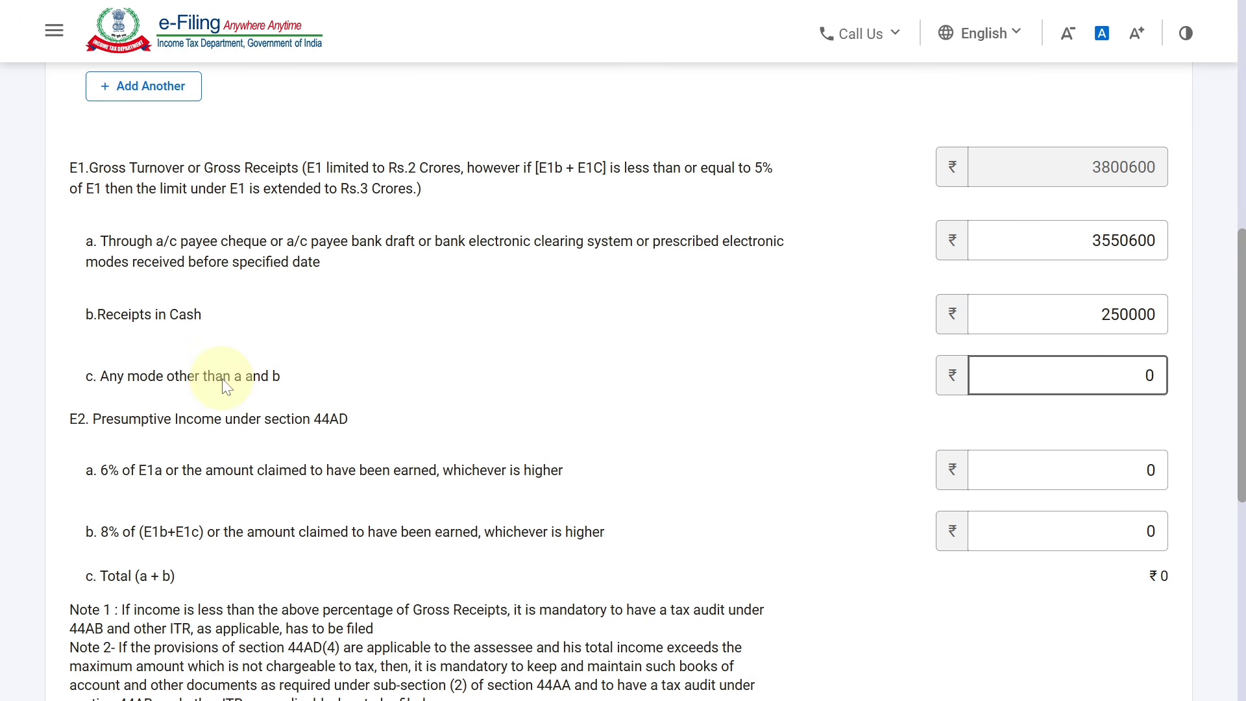
{"action": "left_click", "coordinate": [1109, 383]}
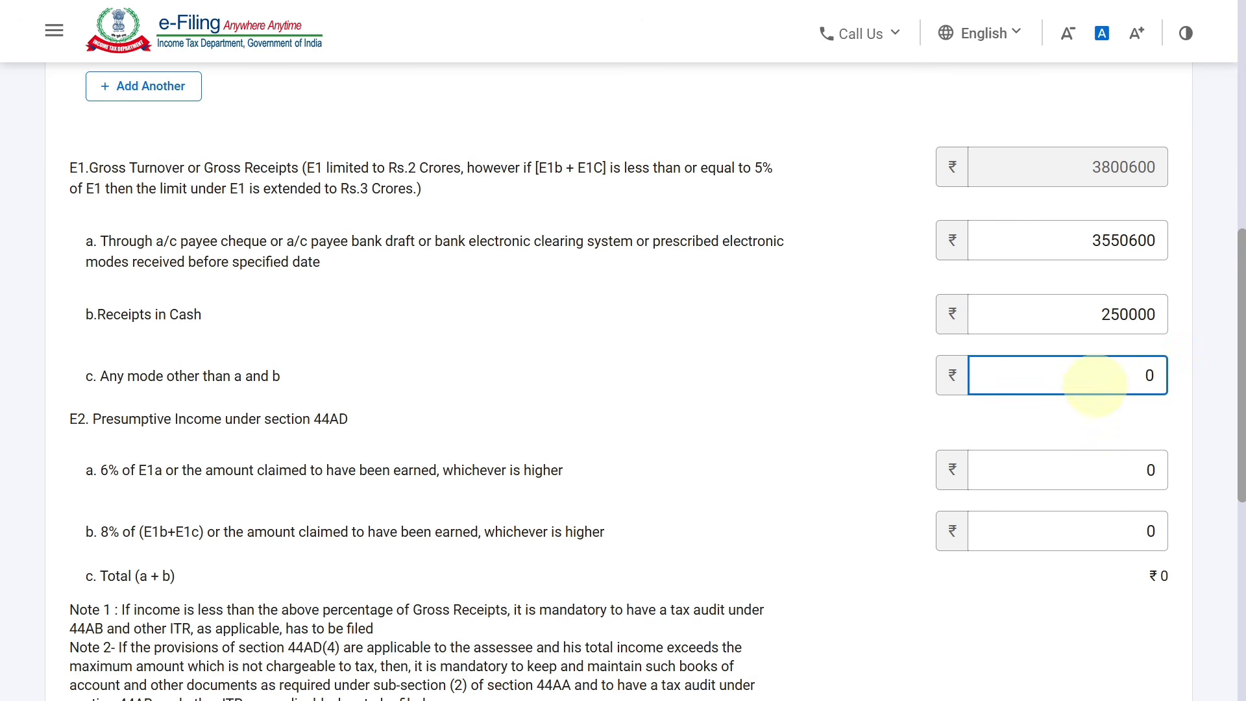
{"action": "scroll", "coordinate": [1241, 374], "scroll_direction": "down", "scroll_amount": 1}
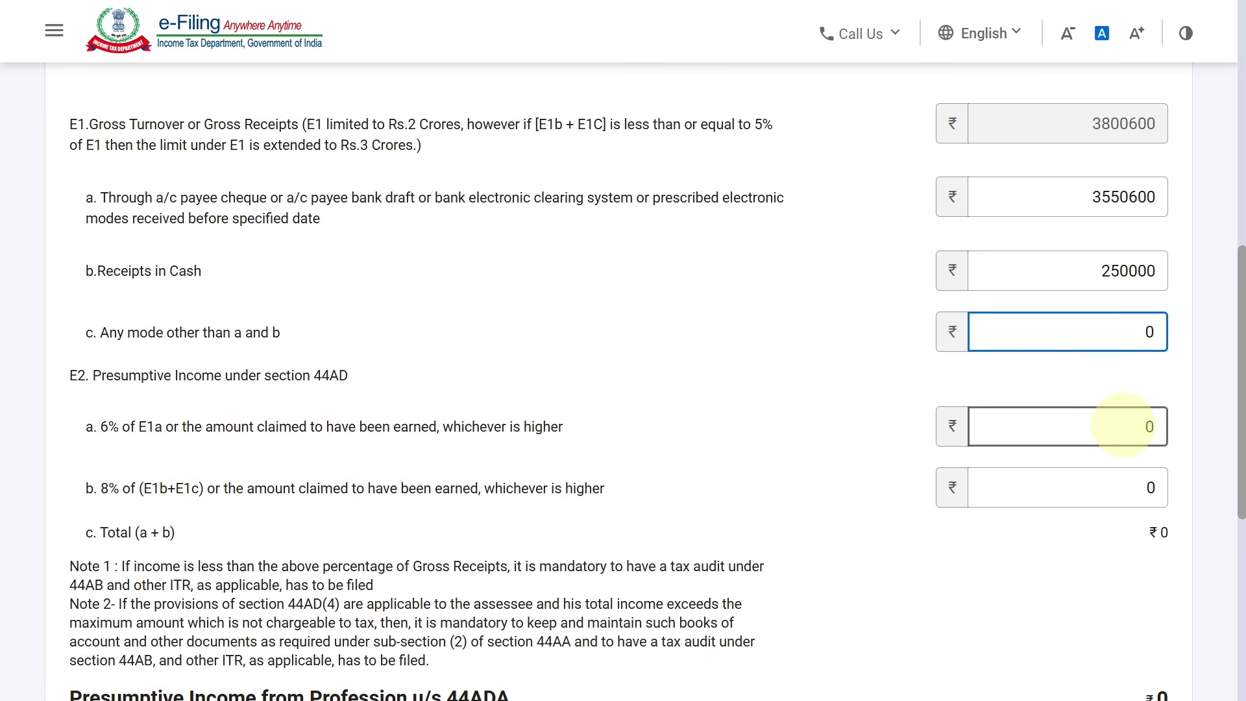
Enter E2a 6% presumptive income 560400 and E2b 8% income 80000, totalling 6,40,400
{"action": "left_click", "coordinate": [1123, 425]}
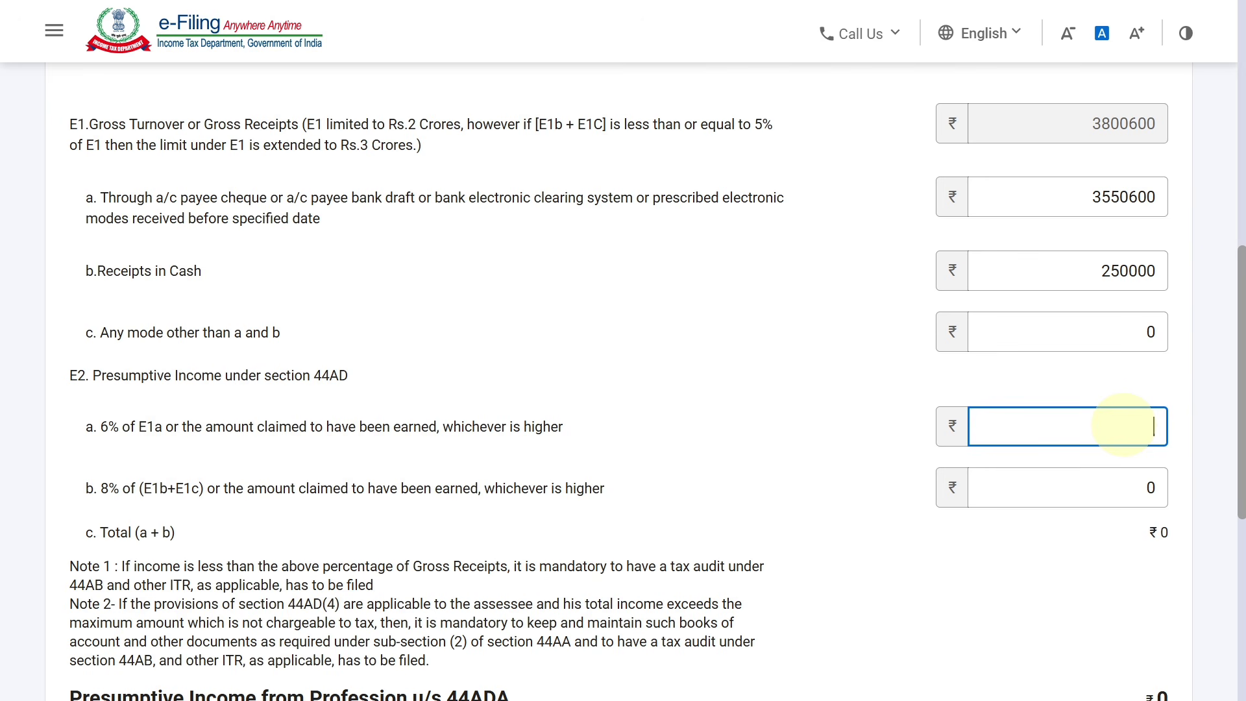
{"action": "type", "text": "00"}
{"action": "left_click", "coordinate": [830, 365]}
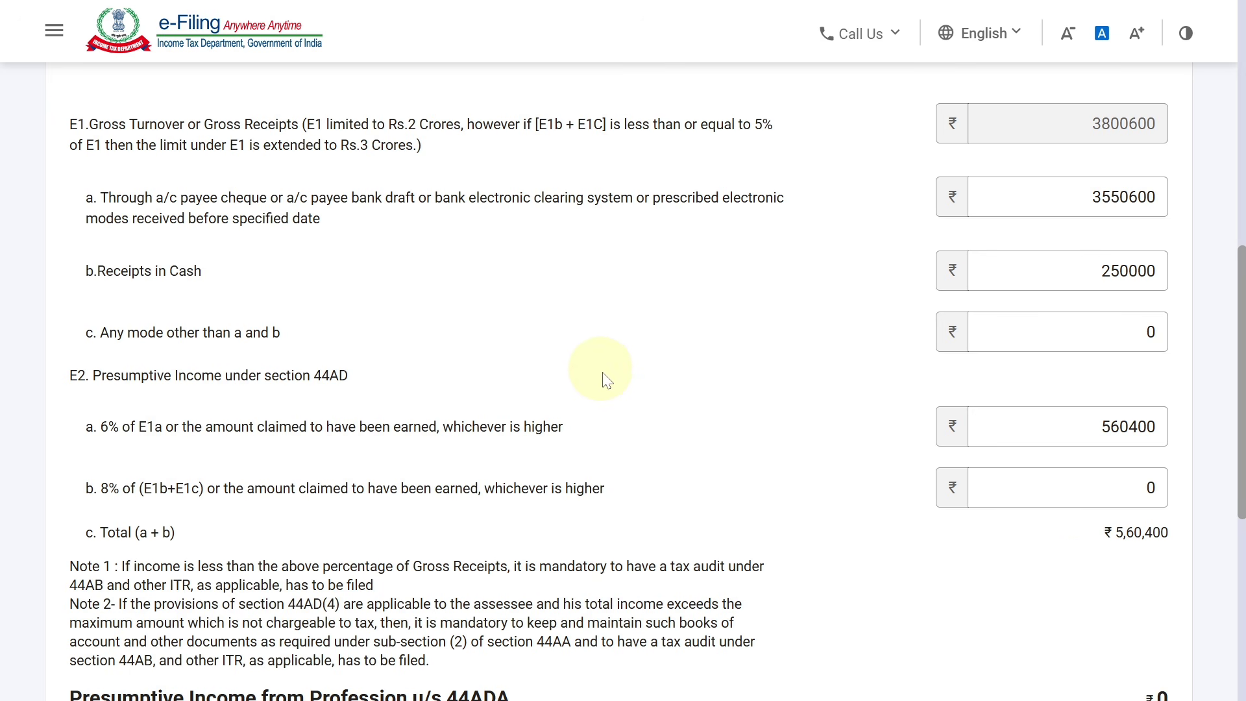
{"action": "left_click", "coordinate": [1073, 485]}
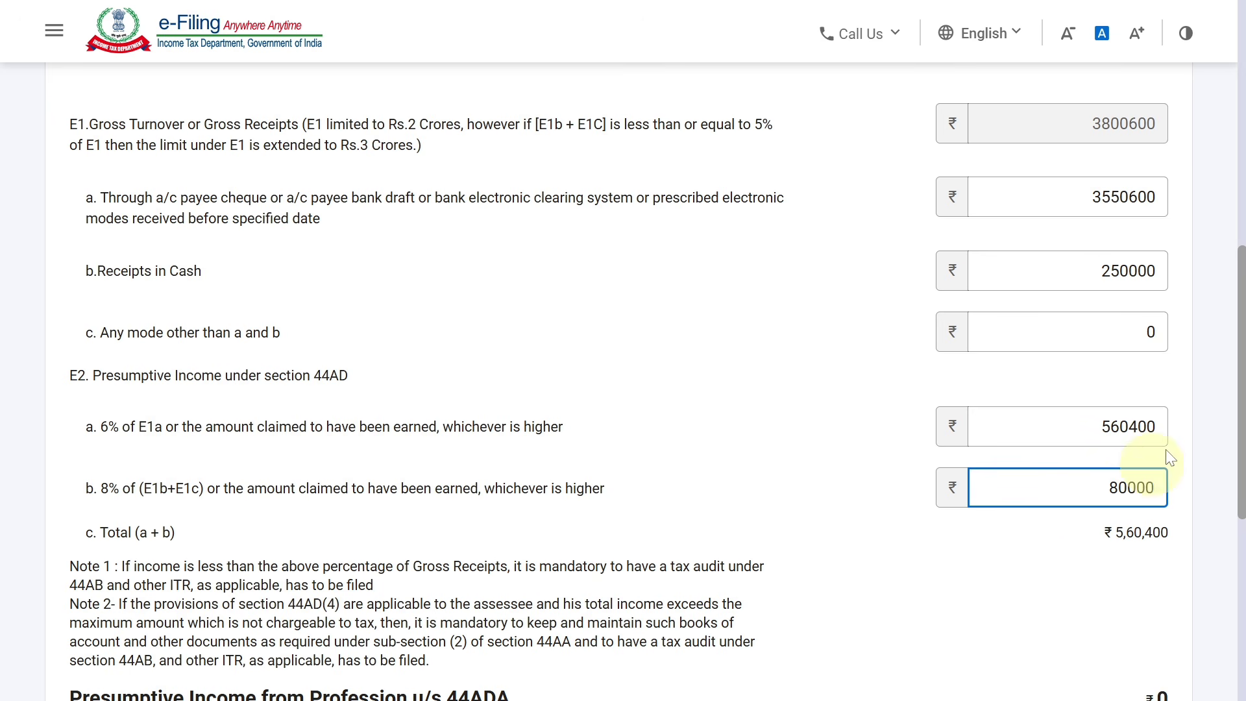
{"action": "left_click", "coordinate": [1204, 409]}
{"action": "scroll", "coordinate": [1236, 472], "scroll_direction": "down", "scroll_amount": 3}
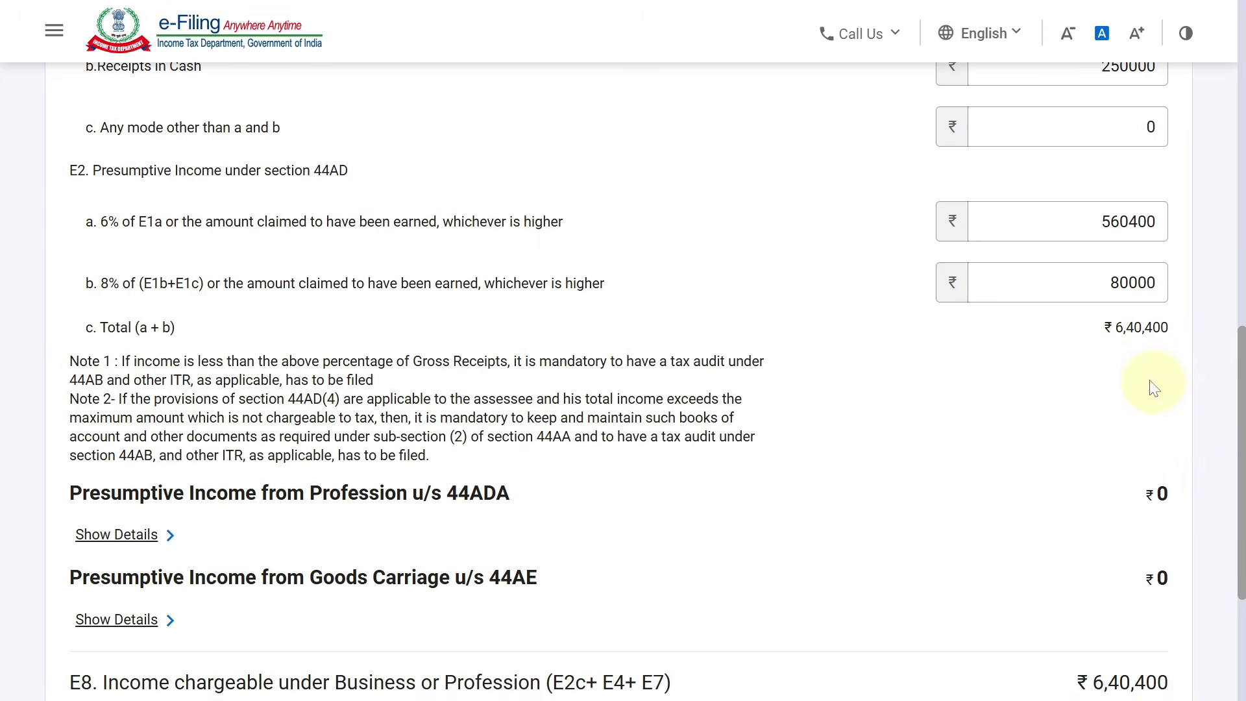
{"action": "scroll", "coordinate": [1240, 325], "scroll_direction": "up", "scroll_amount": 4}
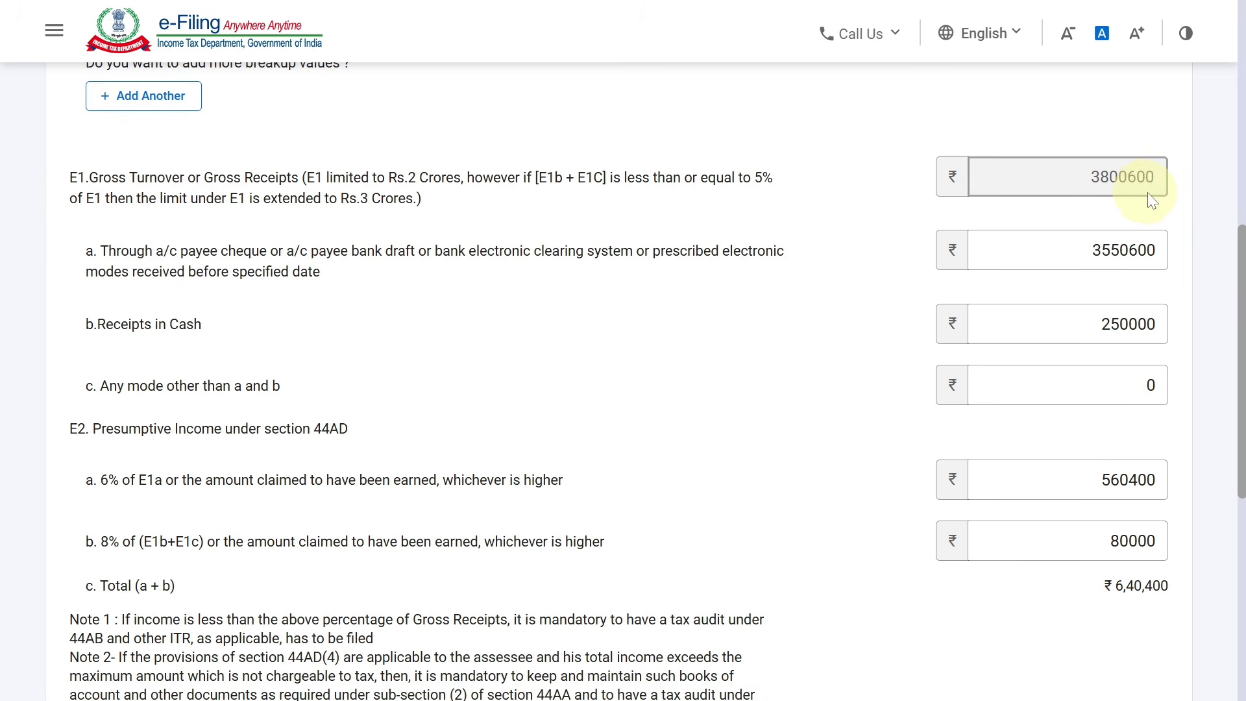
{"action": "scroll", "coordinate": [1241, 389], "scroll_direction": "down", "scroll_amount": 3}
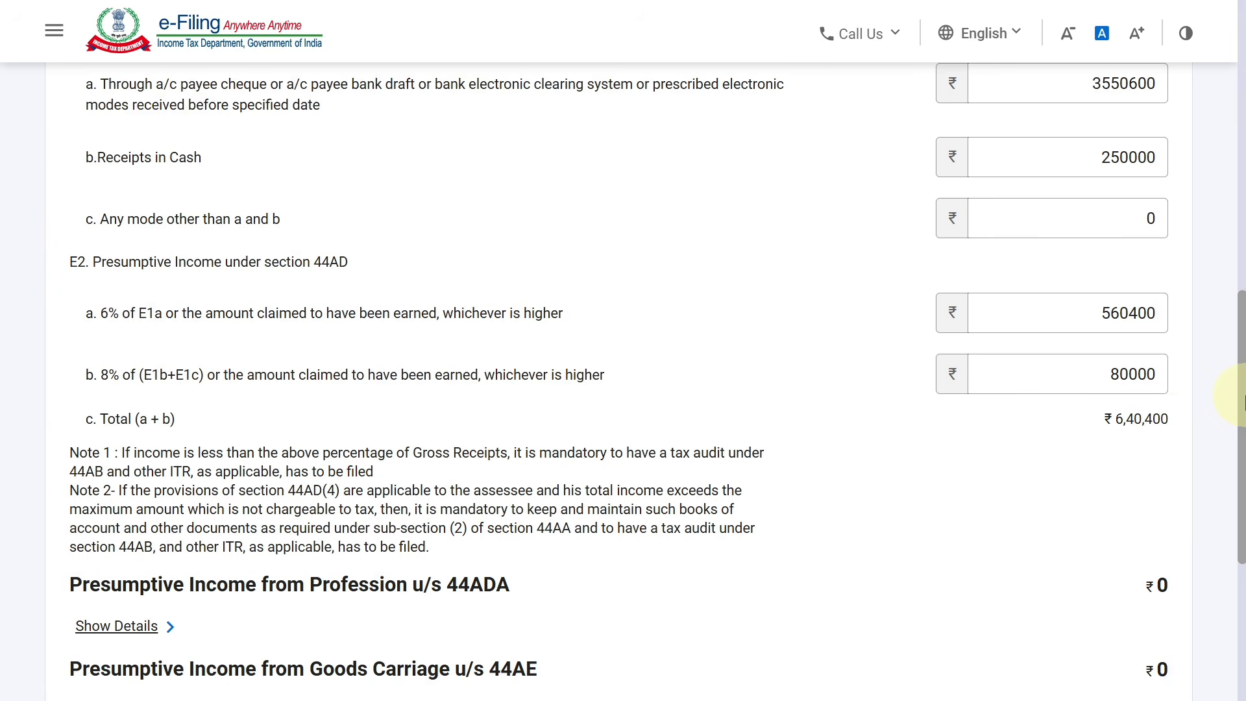
{"action": "scroll", "coordinate": [1227, 487], "scroll_direction": "down", "scroll_amount": 5}
Save the business income details and expand B4 Income from Other Sources, currently ₹0
{"action": "left_click", "coordinate": [1166, 546]}
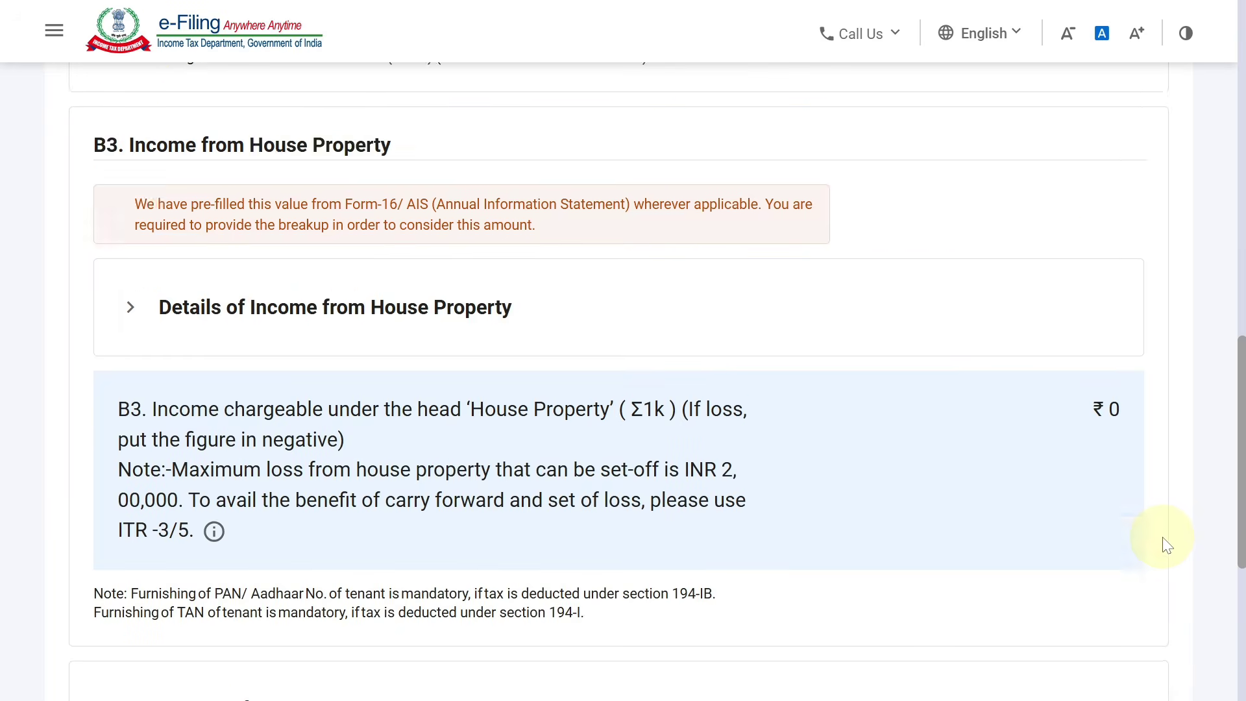
{"action": "left_click_drag", "start_coordinate": [1241, 454], "coordinate": [1240, 260]}
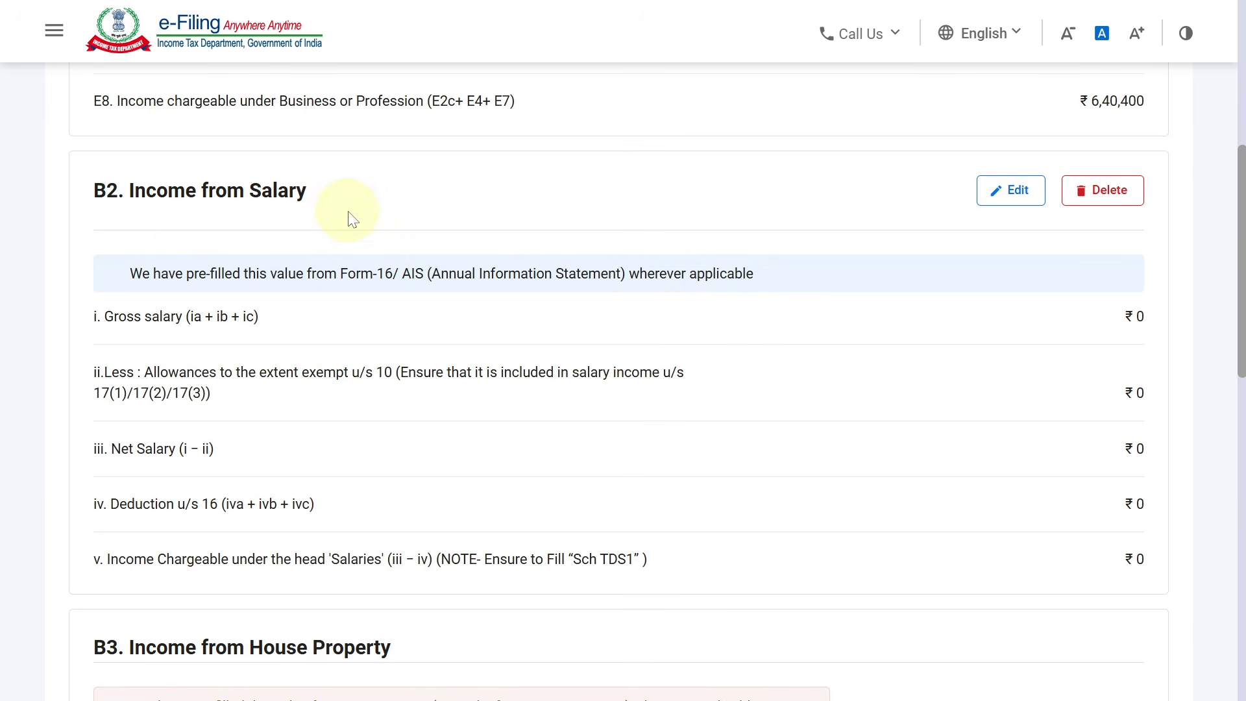
{"action": "scroll", "coordinate": [1220, 383], "scroll_direction": "down", "scroll_amount": 5}
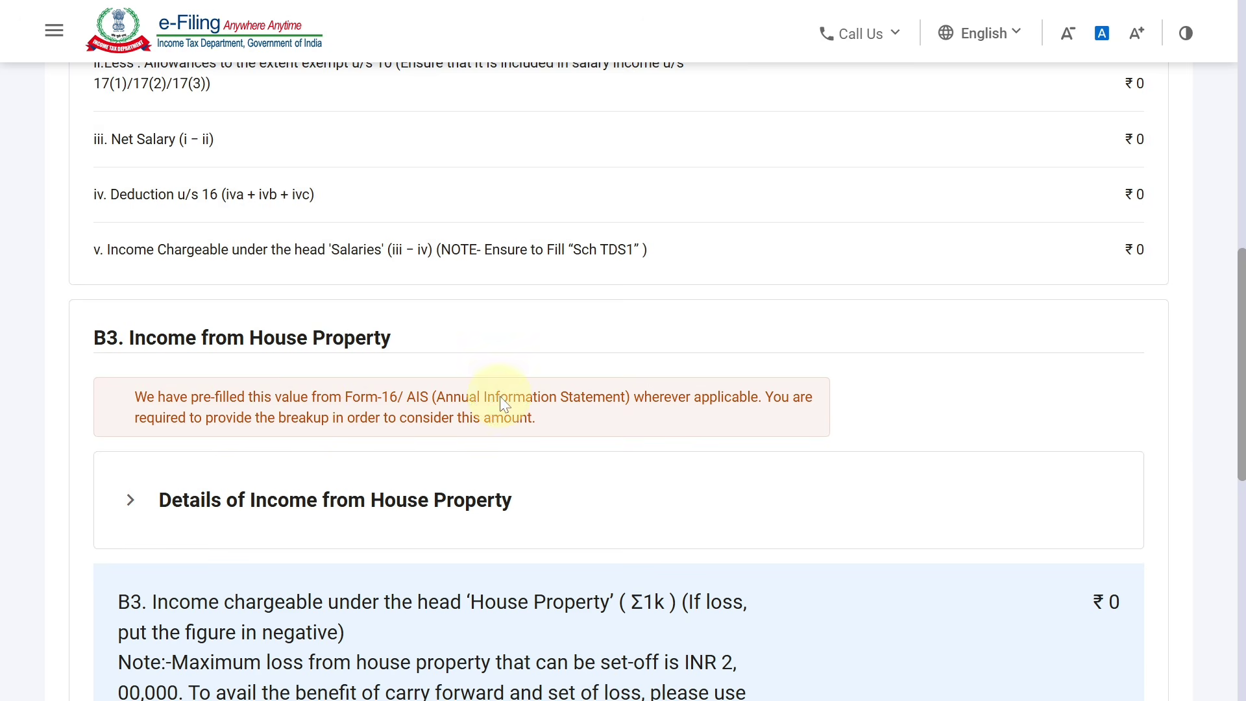
{"action": "scroll", "coordinate": [1225, 357], "scroll_direction": "down", "scroll_amount": 7}
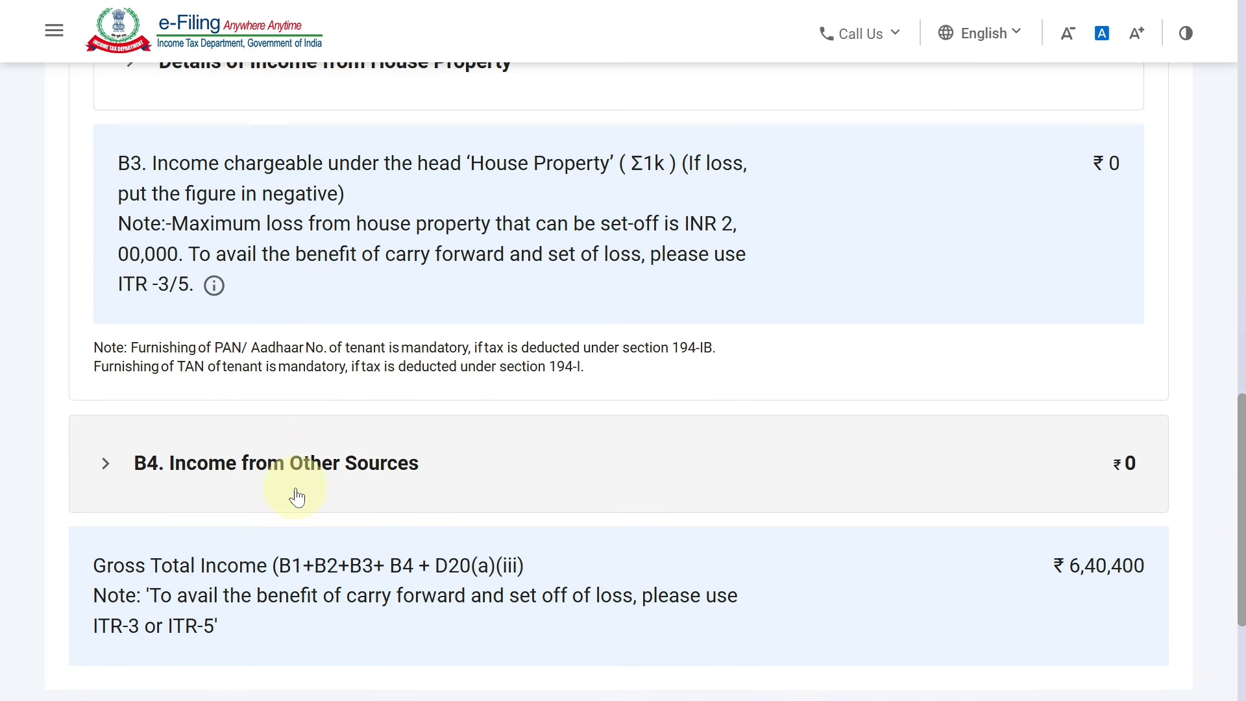
{"action": "left_click", "coordinate": [350, 469]}
{"action": "scroll", "coordinate": [1234, 520], "scroll_direction": "down", "scroll_amount": 2}
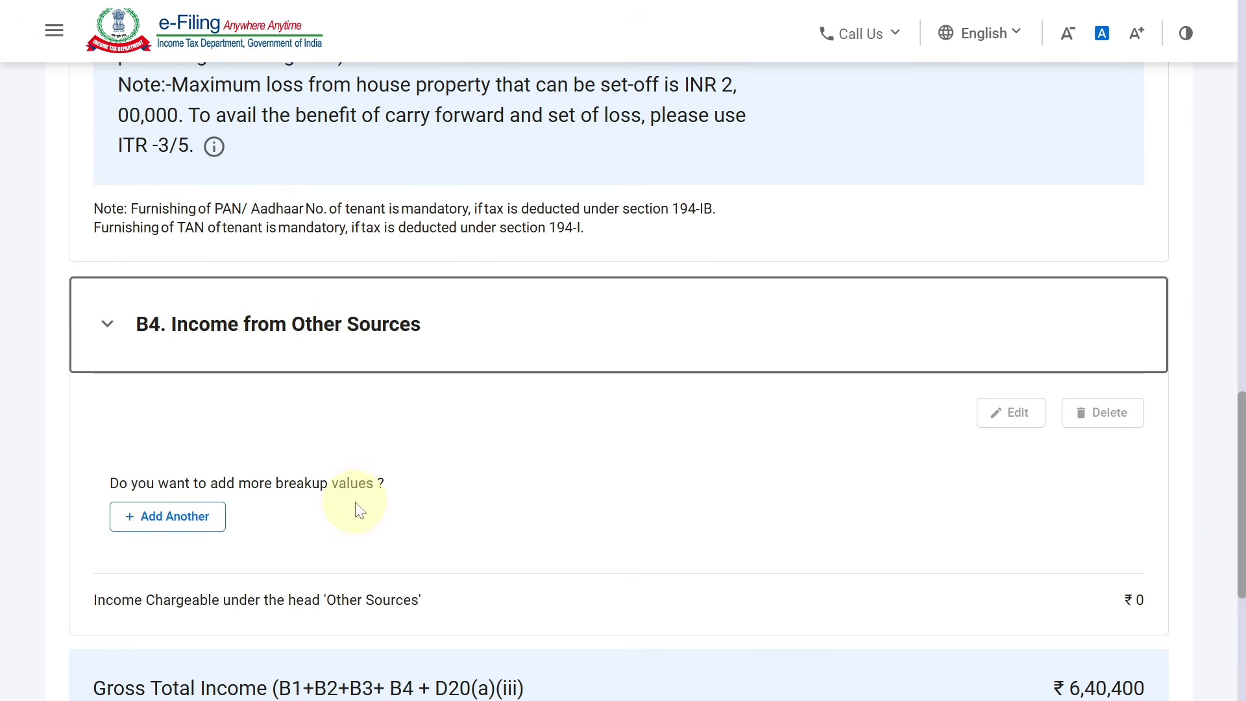
Add and save a ₹1,500 Interest from Saving Bank Account entry under Other Sources
{"action": "left_click", "coordinate": [194, 516]}
{"action": "left_click", "coordinate": [216, 392]}
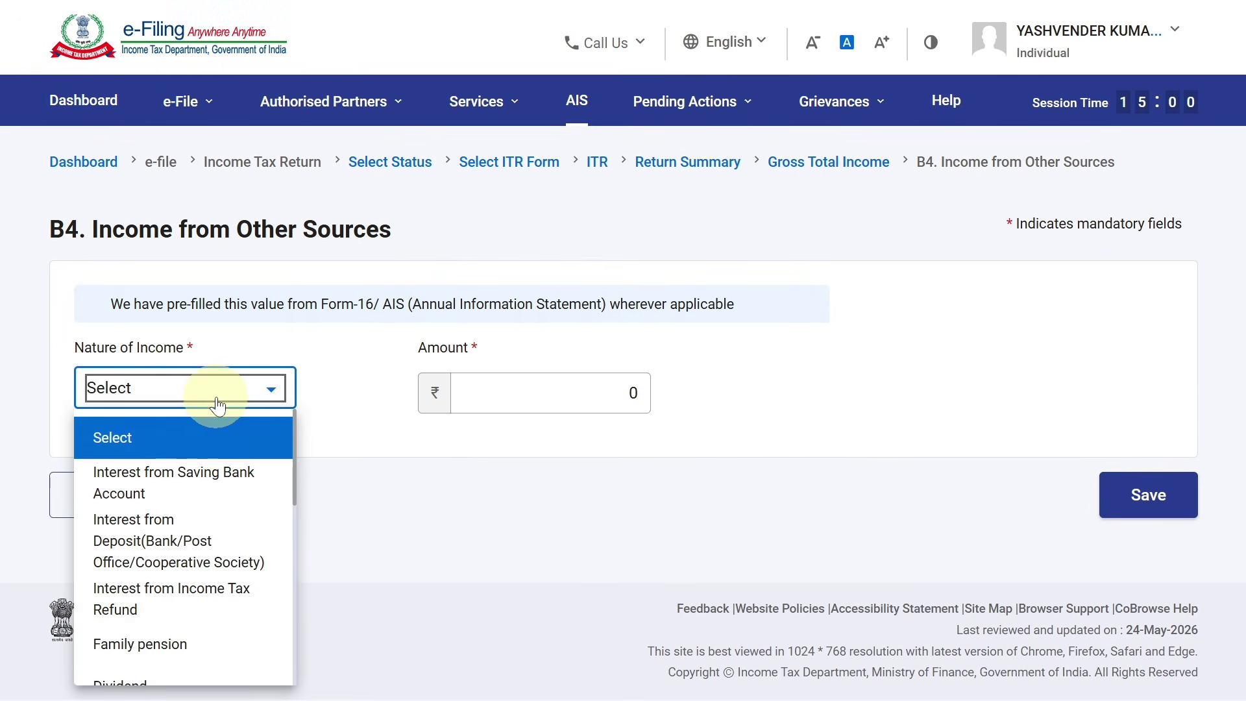
{"action": "left_click", "coordinate": [212, 476]}
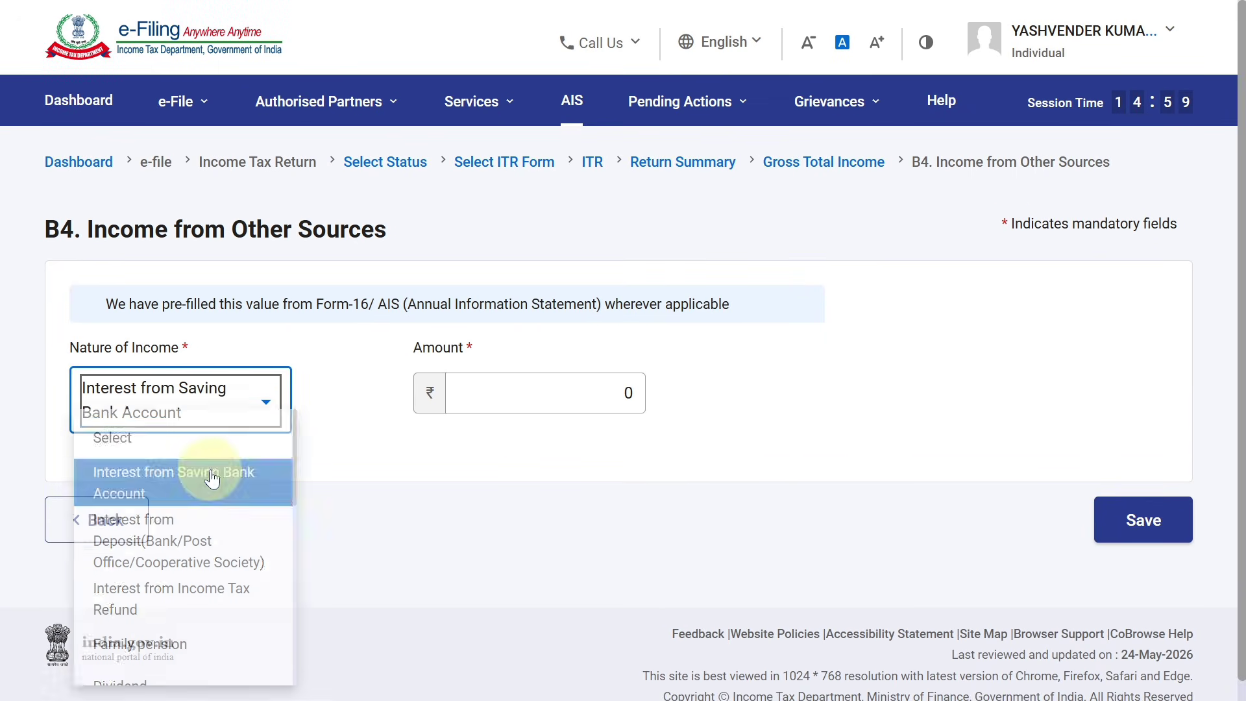
{"action": "left_click", "coordinate": [559, 392]}
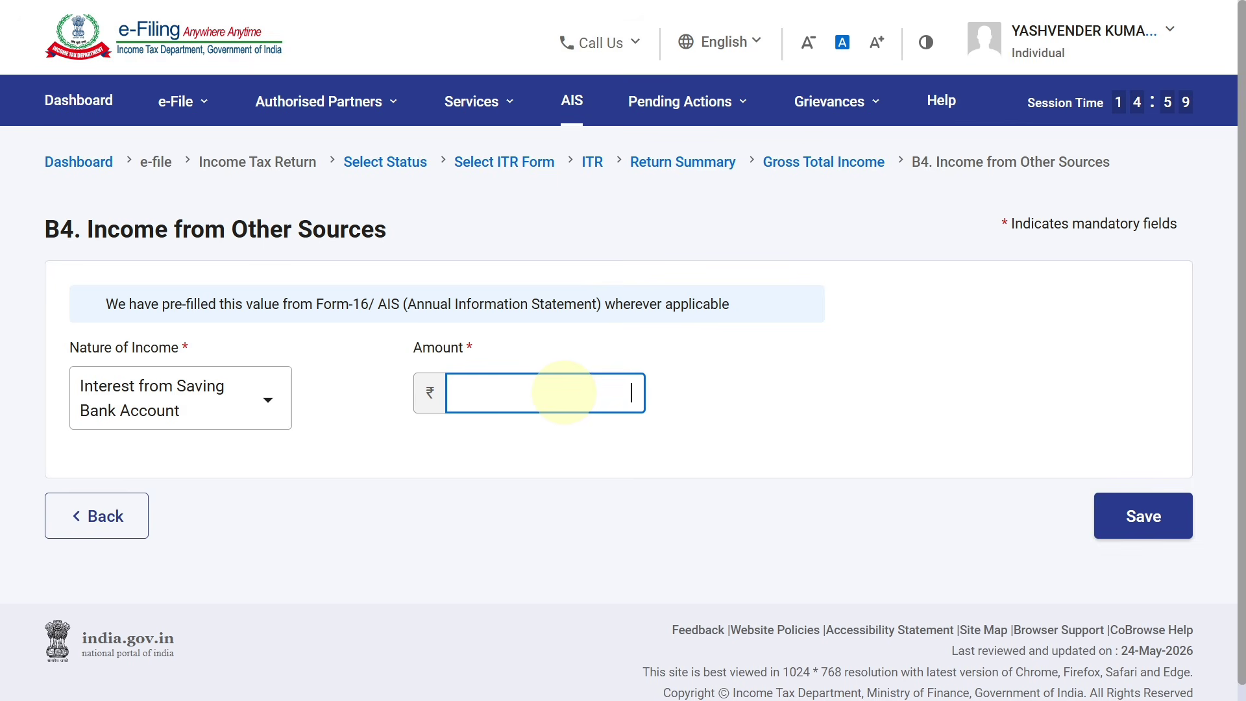
{"action": "left_click", "coordinate": [801, 398]}
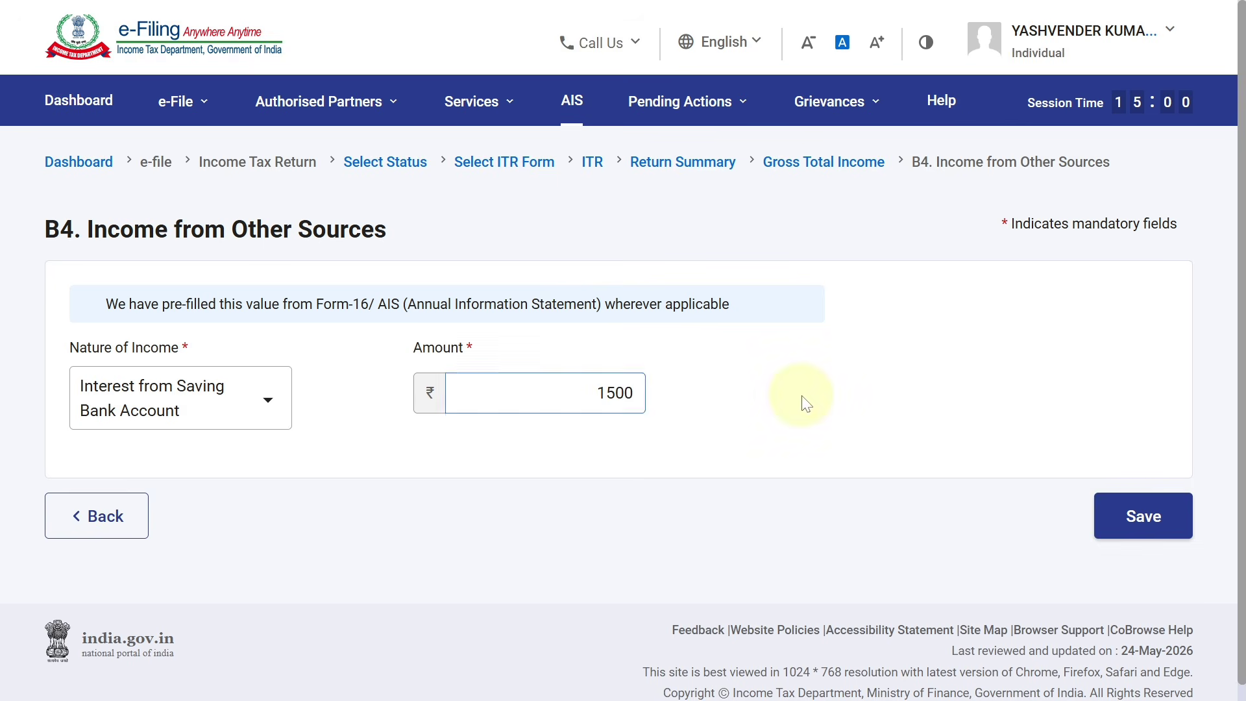
{"action": "scroll", "coordinate": [1236, 451], "scroll_direction": "down", "scroll_amount": 1}
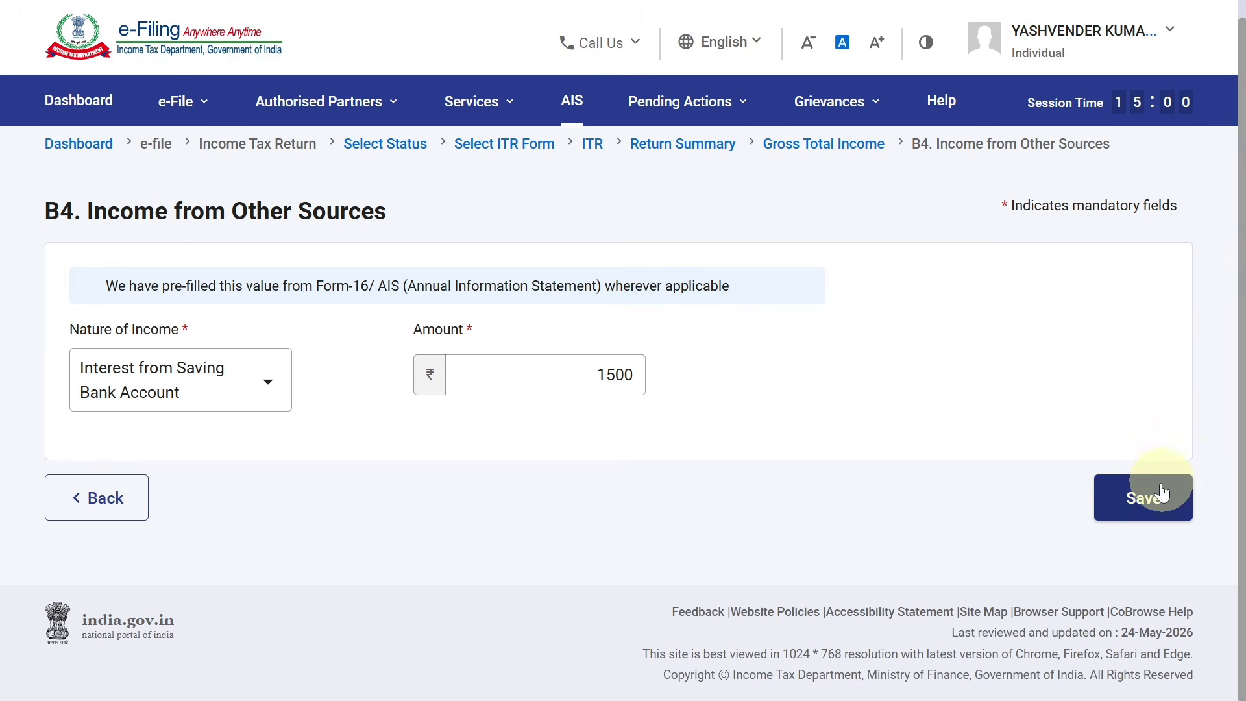
{"action": "left_click", "coordinate": [1144, 500]}
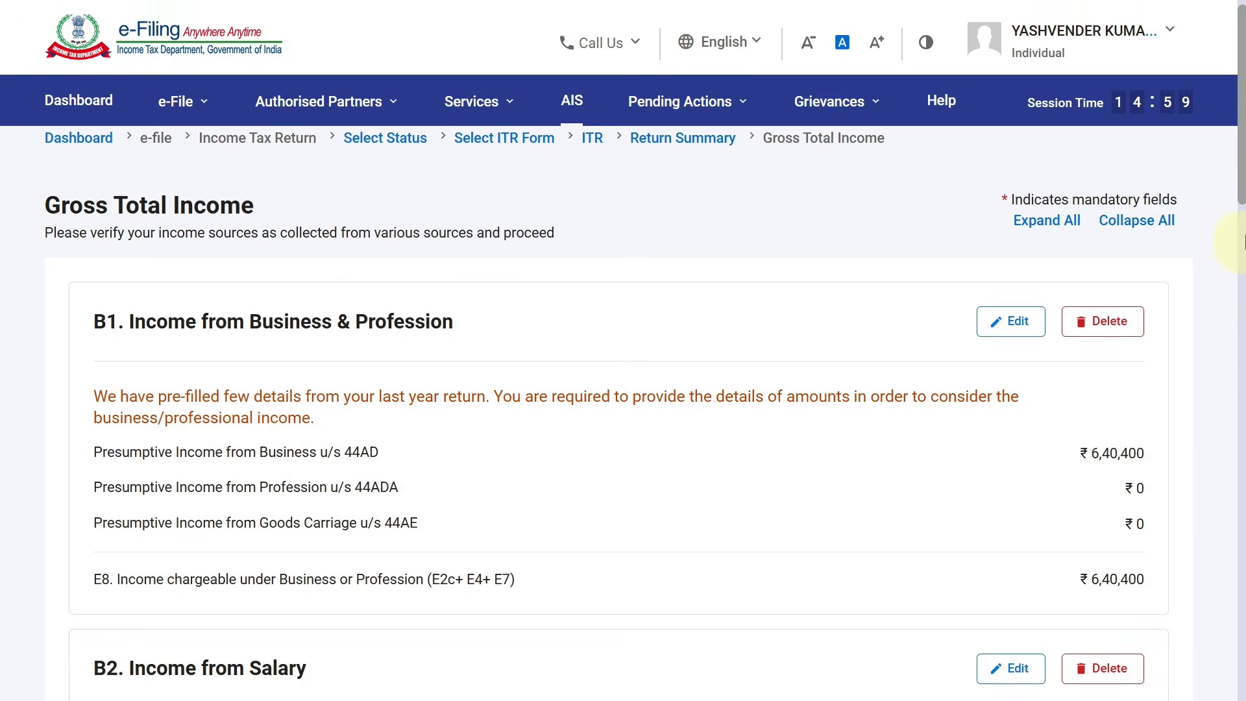
{"action": "scroll", "coordinate": [1241, 253], "scroll_direction": "down", "scroll_amount": 20}
{"action": "scroll", "coordinate": [1237, 513], "scroll_direction": "up", "scroll_amount": 5}
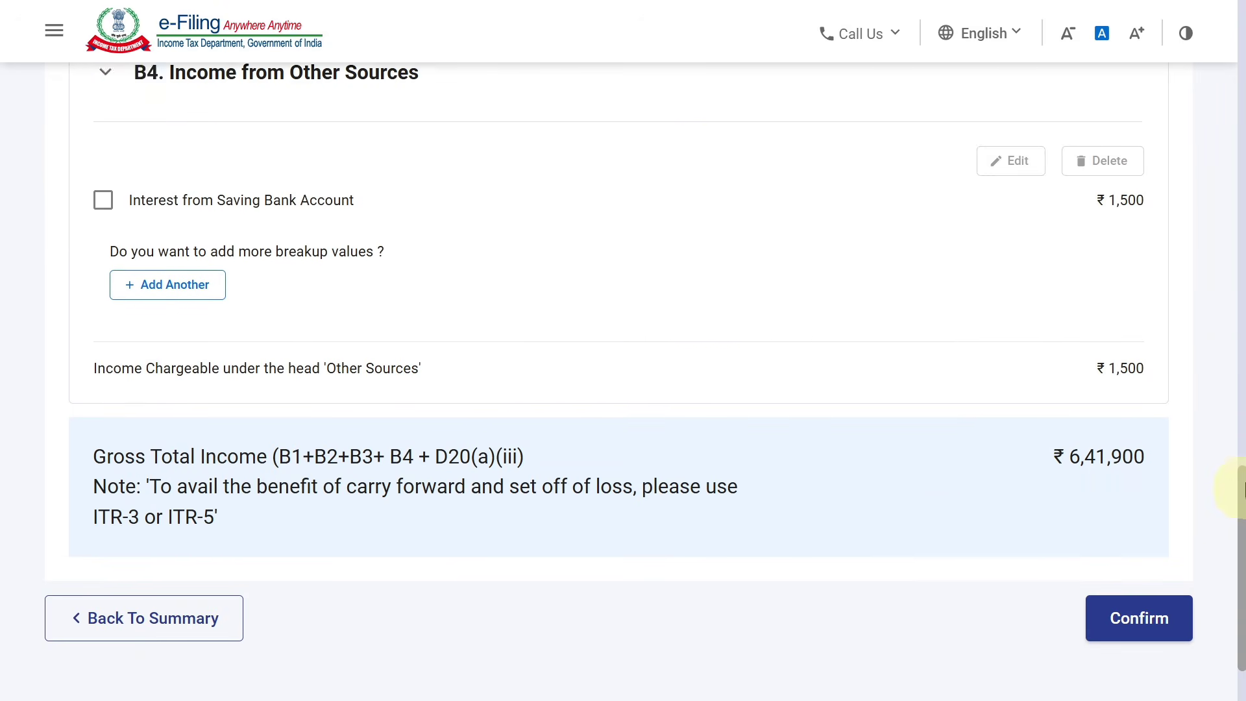
Start a second other-sources entry, then abandon it and return to Gross Total Income
{"action": "left_click", "coordinate": [167, 508]}
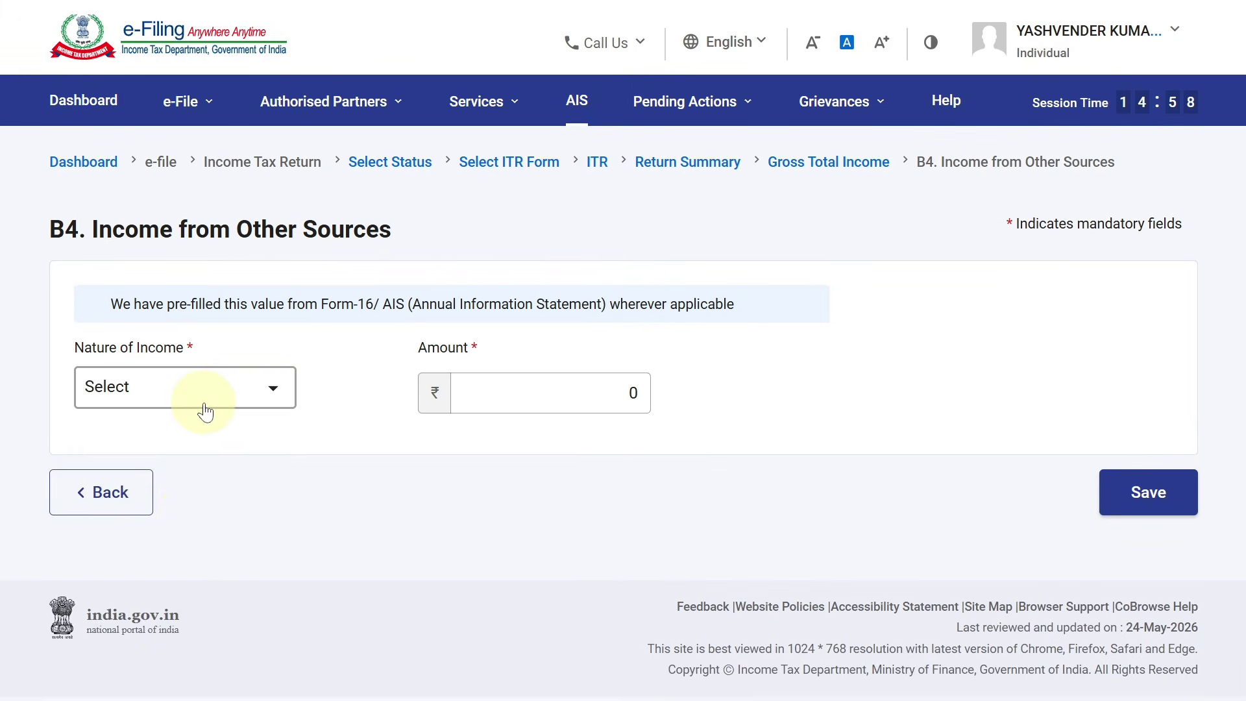
{"action": "left_click", "coordinate": [196, 398]}
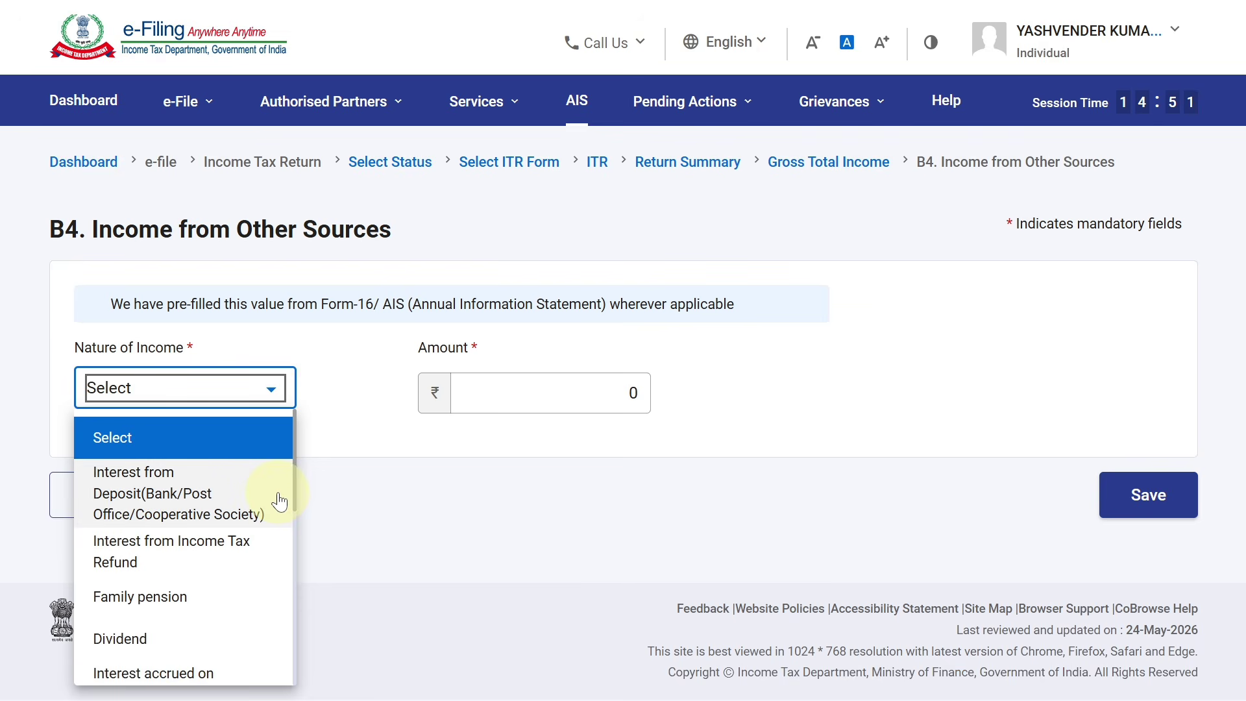
{"action": "left_click", "coordinate": [560, 460]}
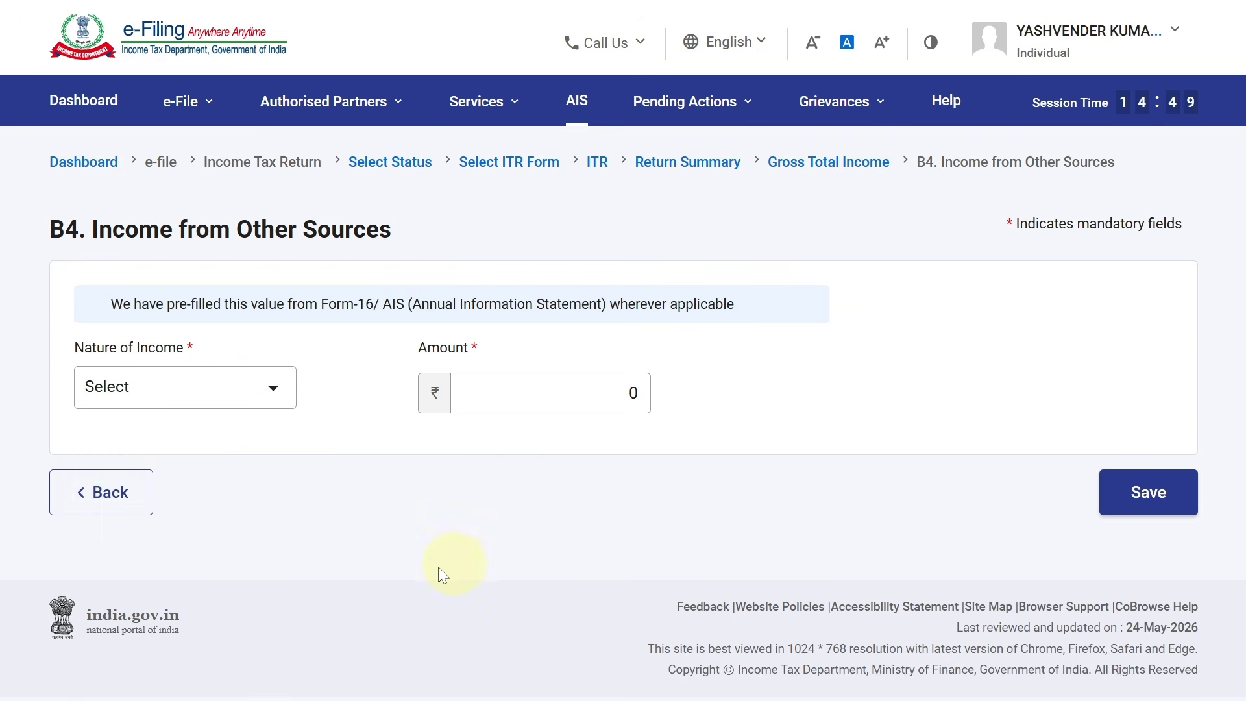
{"action": "left_click", "coordinate": [138, 496]}
Confirm the ₹641,900 Gross Total Income, then bring up the Disclosure Exempt Income schedule
{"action": "scroll", "coordinate": [1216, 306], "scroll_direction": "down", "scroll_amount": 15}
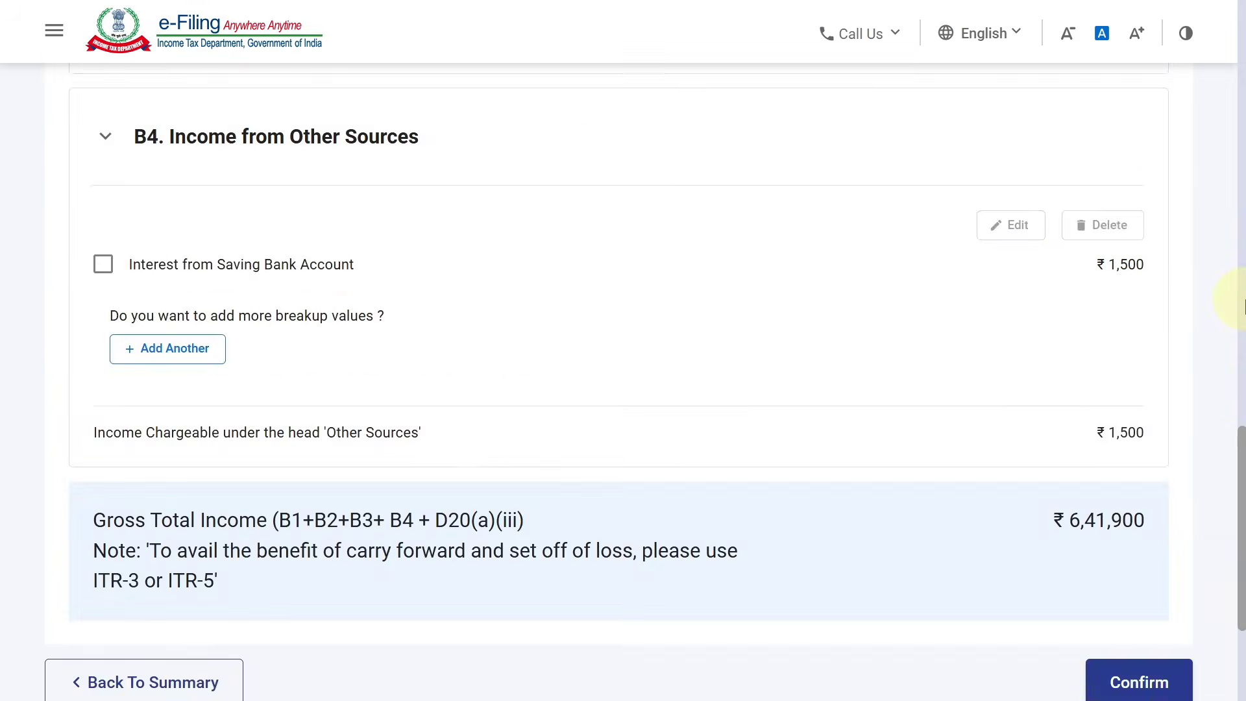
{"action": "left_click", "coordinate": [1159, 507]}
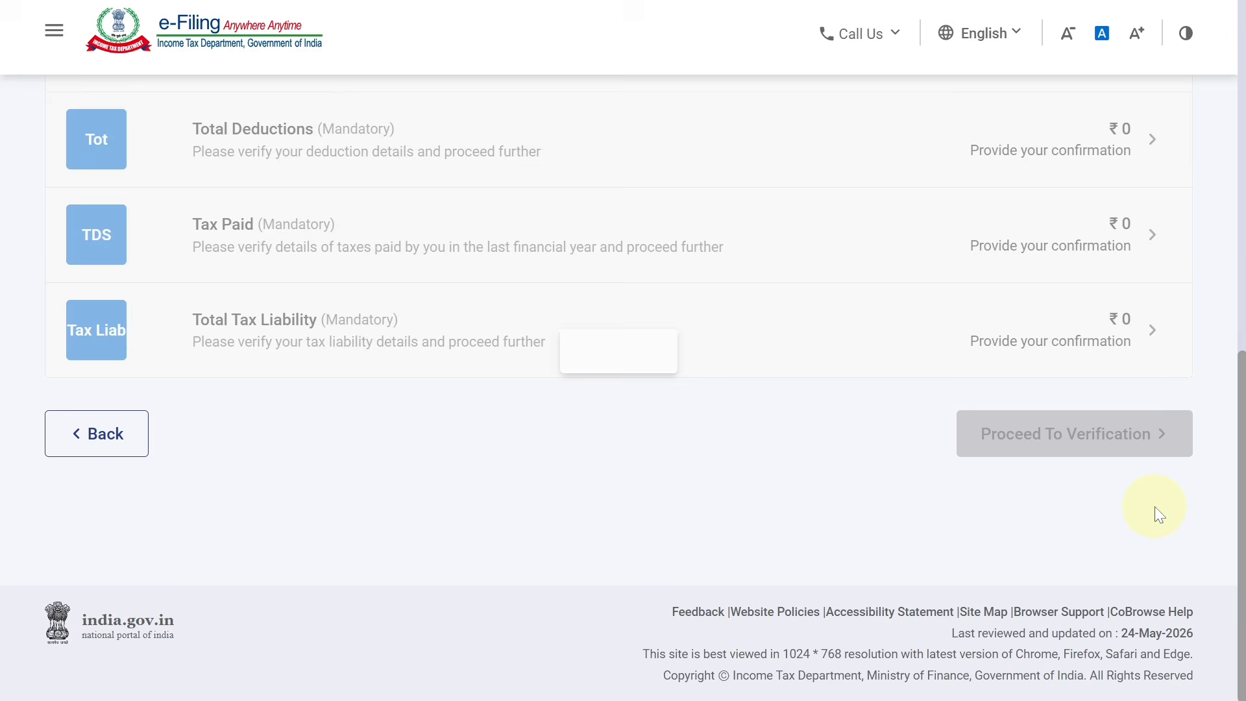
{"action": "scroll", "coordinate": [1227, 402], "scroll_direction": "up", "scroll_amount": 2}
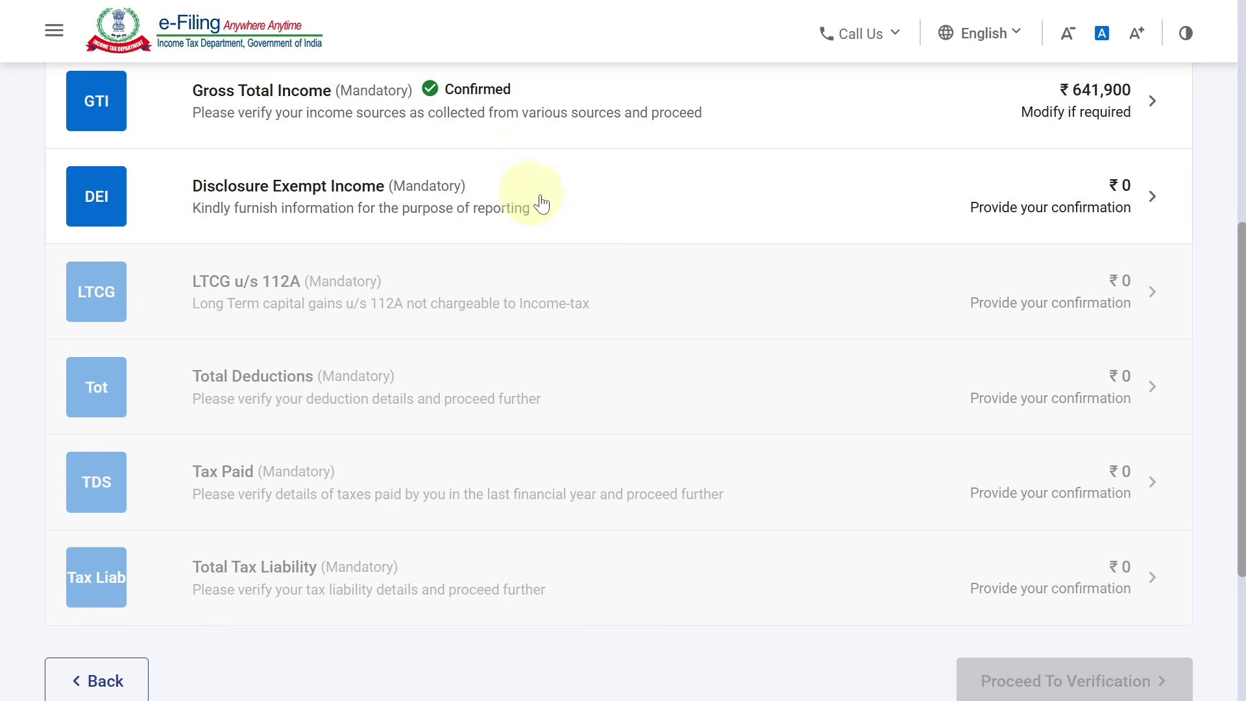
{"action": "left_click", "coordinate": [598, 218]}
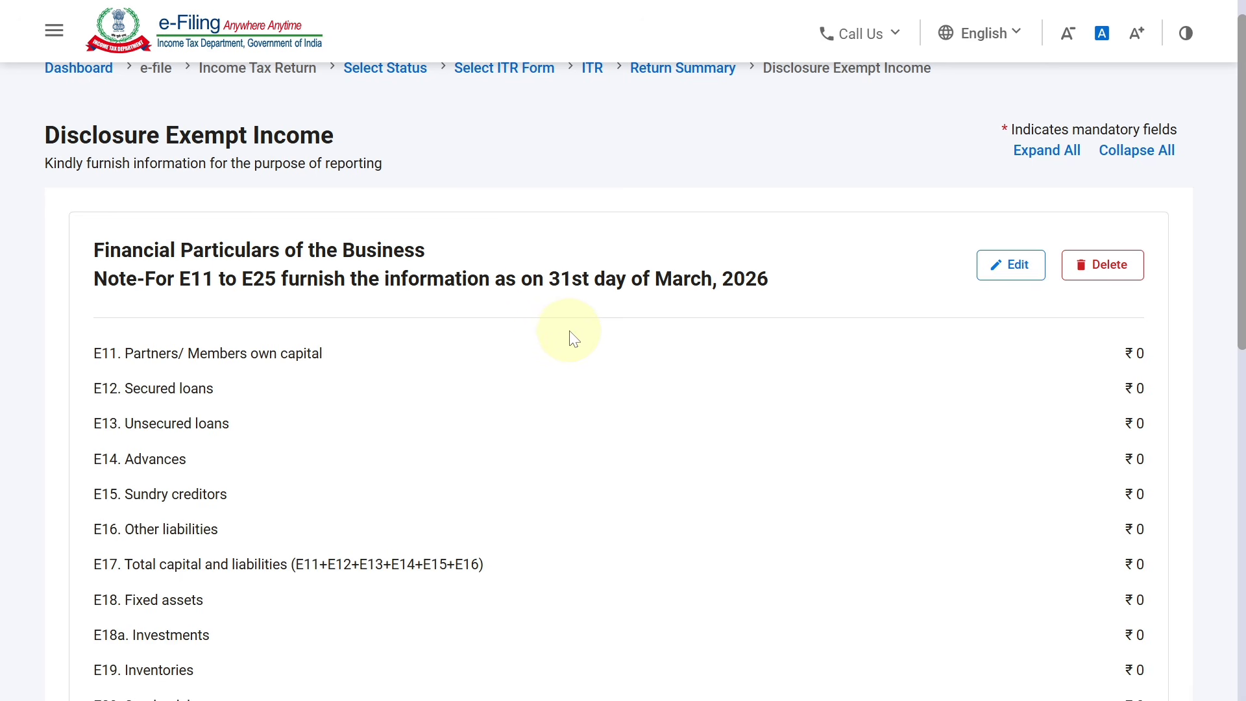
Review Disclosure Exempt Income, abandon a GST outward supplies entry, and confirm the schedule at ₹0
{"action": "scroll", "coordinate": [1224, 339], "scroll_direction": "down", "scroll_amount": 3}
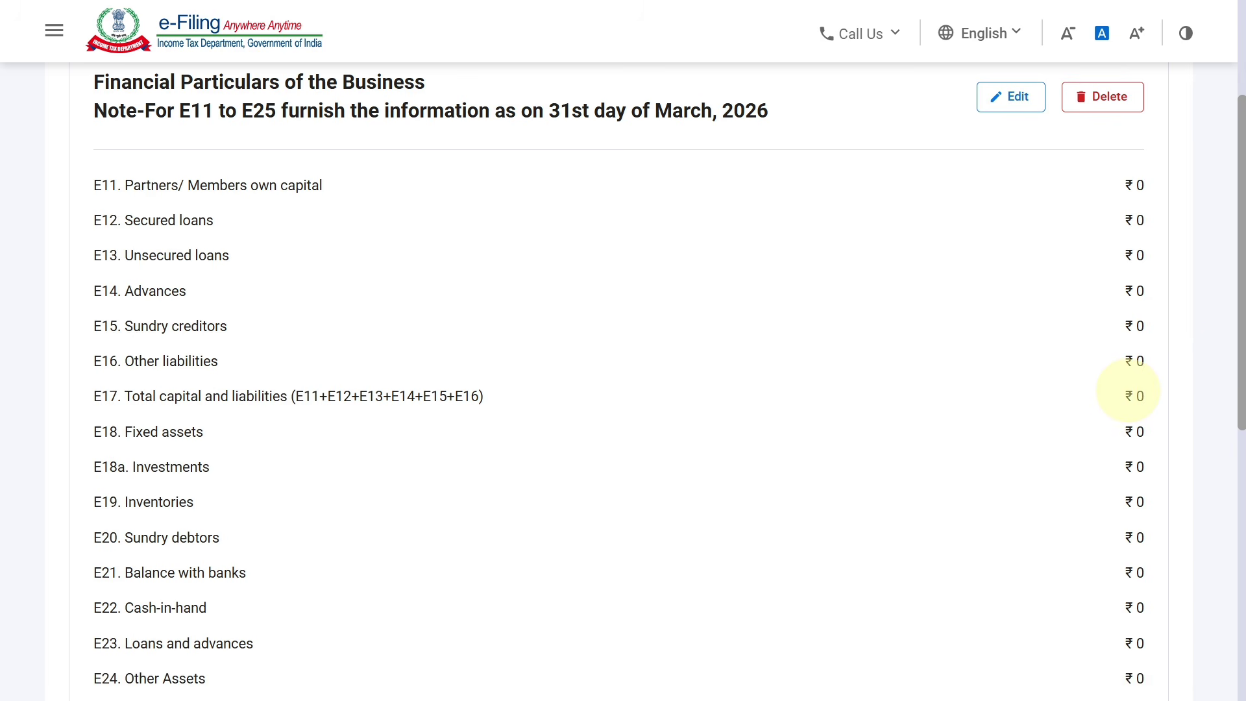
{"action": "left_click_drag", "start_coordinate": [1239, 301], "coordinate": [1240, 369]}
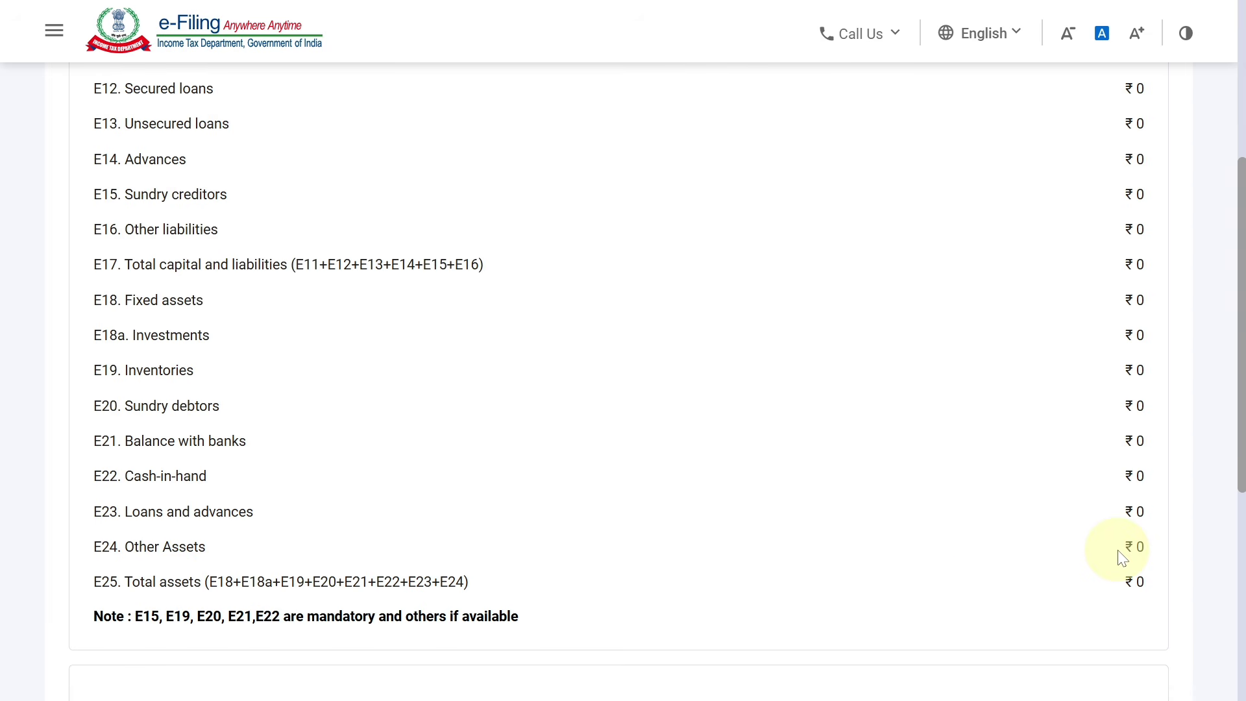
{"action": "left_click_drag", "start_coordinate": [1239, 437], "coordinate": [1237, 633]}
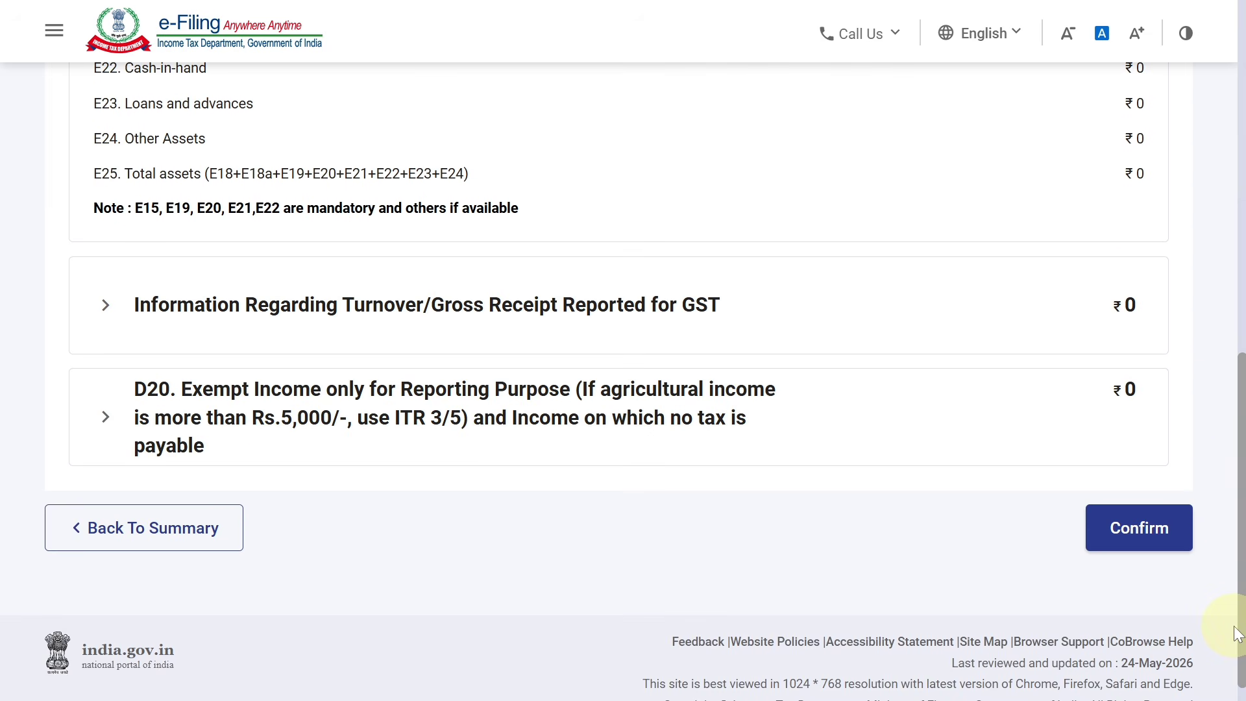
{"action": "left_click", "coordinate": [363, 318]}
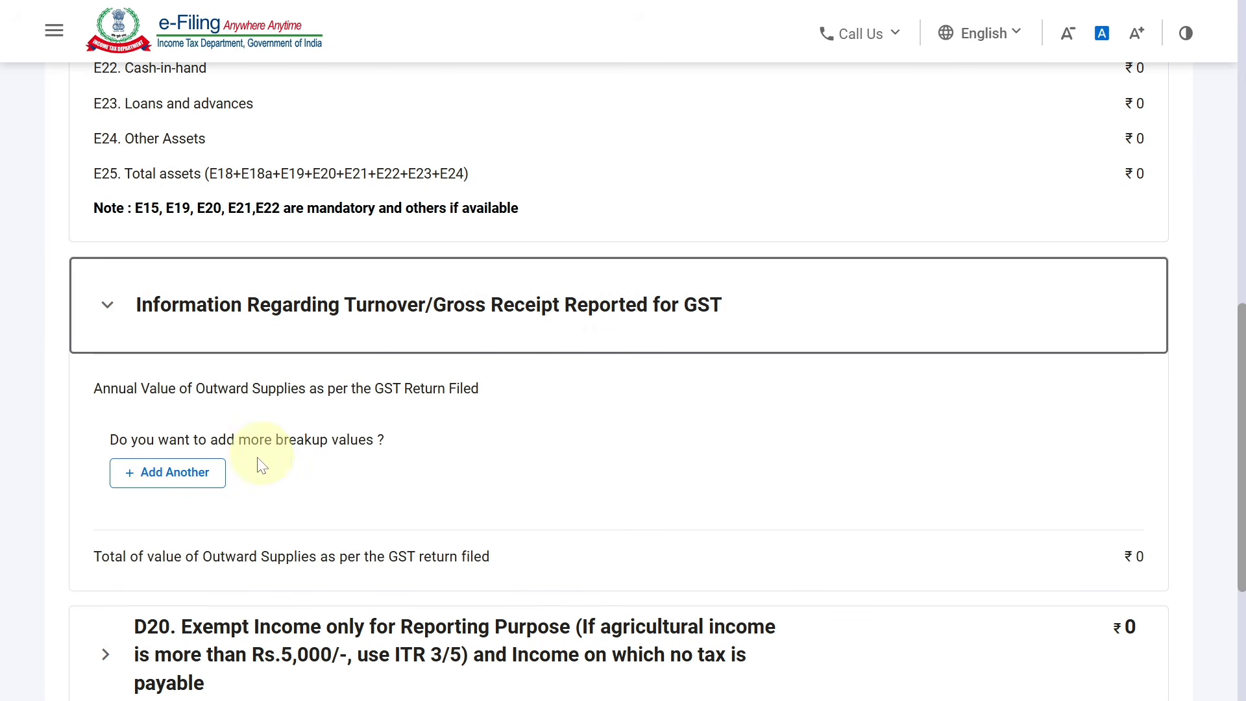
{"action": "left_click", "coordinate": [196, 477]}
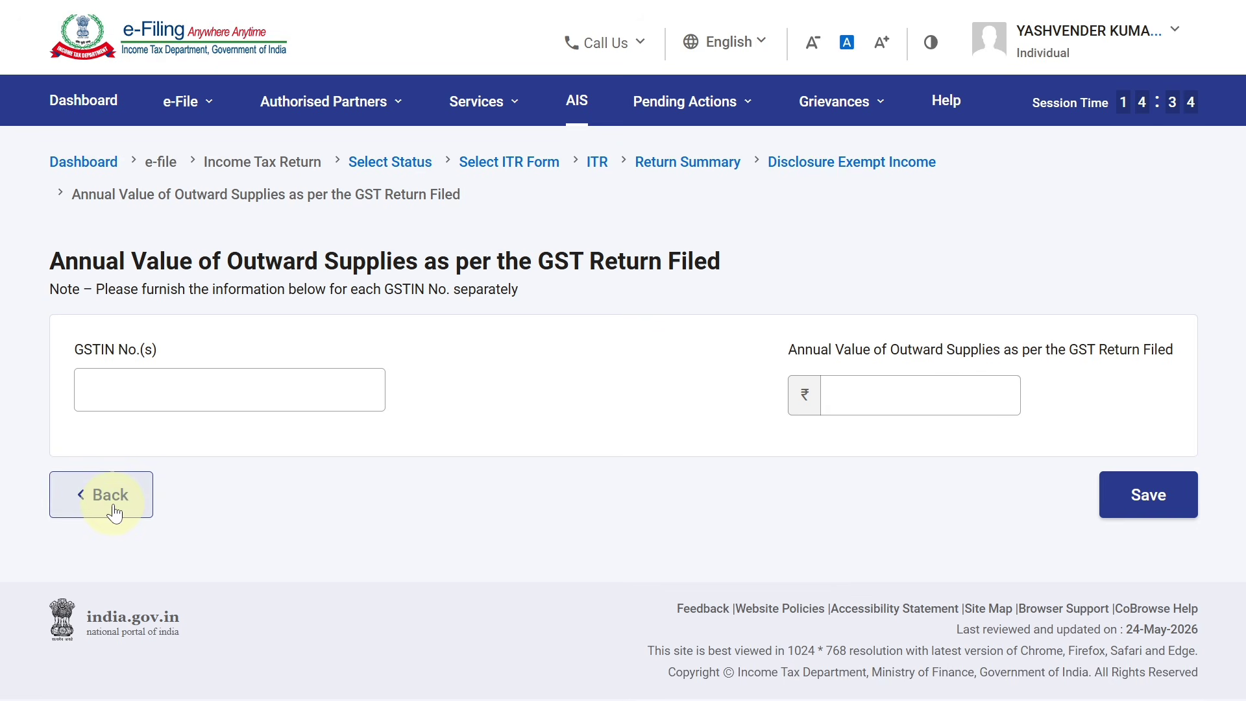
{"action": "left_click", "coordinate": [110, 503]}
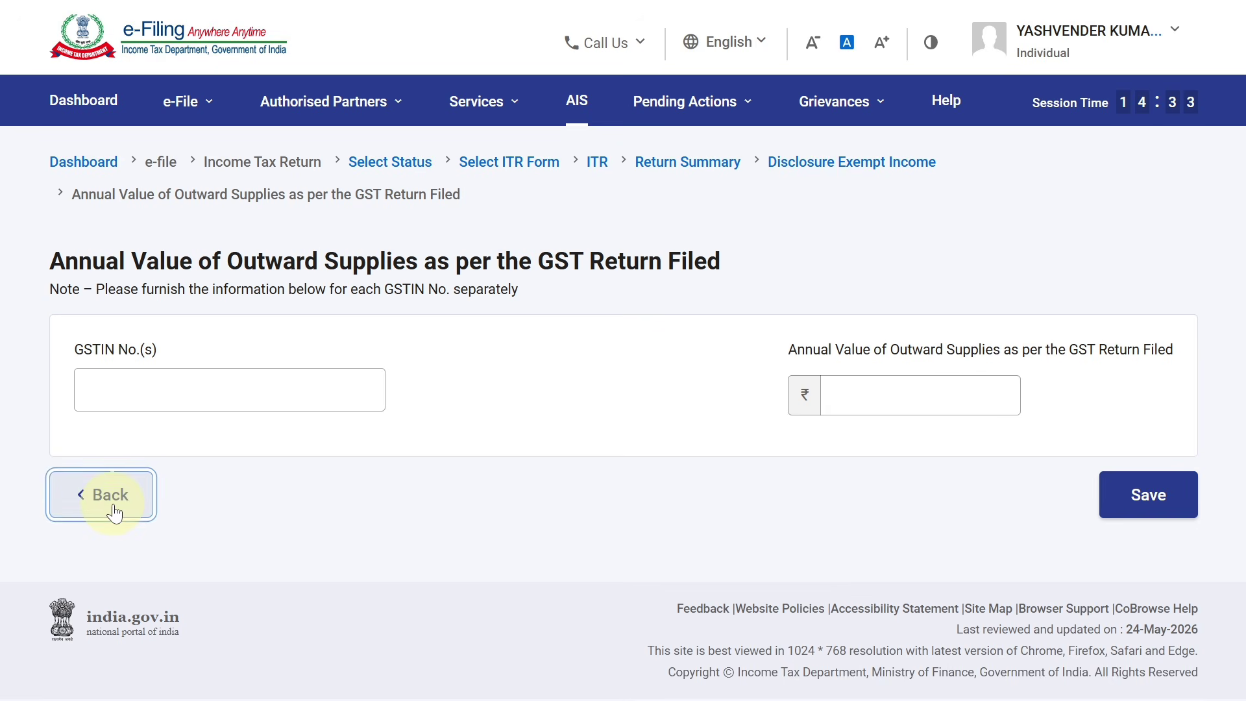
{"action": "scroll", "coordinate": [1218, 555], "scroll_direction": "down", "scroll_amount": 10}
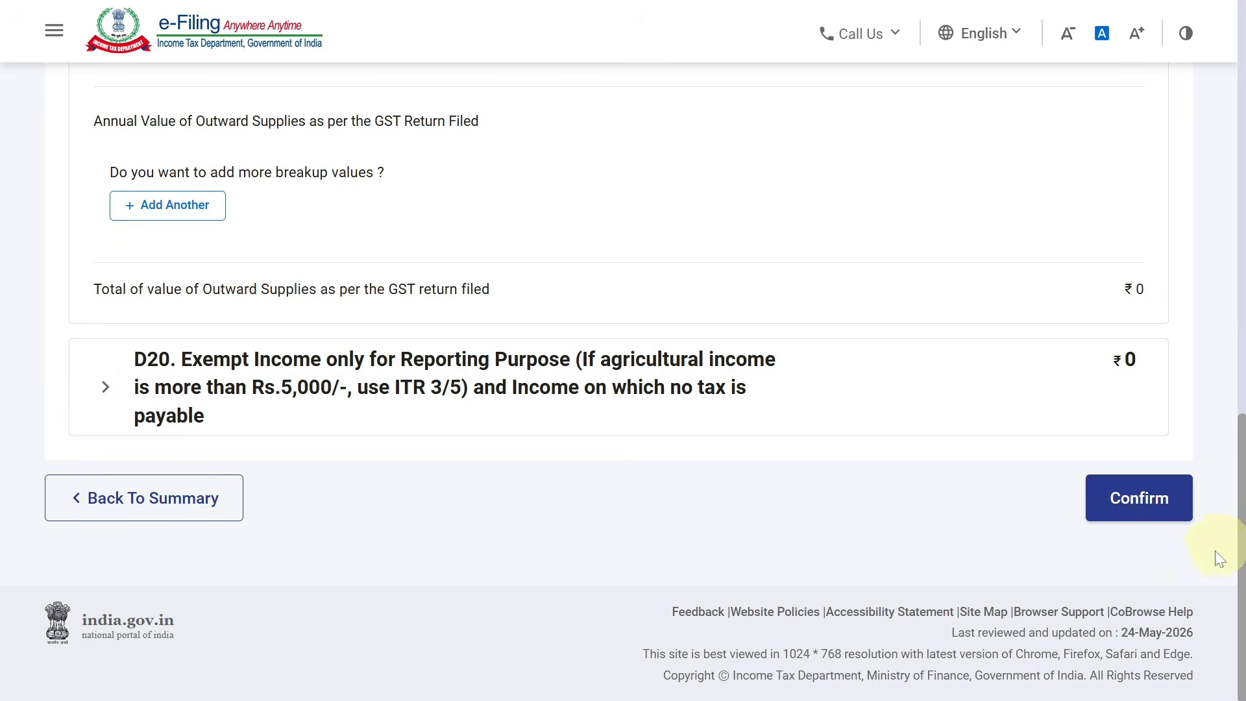
{"action": "left_click", "coordinate": [1135, 505]}
{"action": "left_click_drag", "start_coordinate": [1241, 477], "coordinate": [1241, 405]}
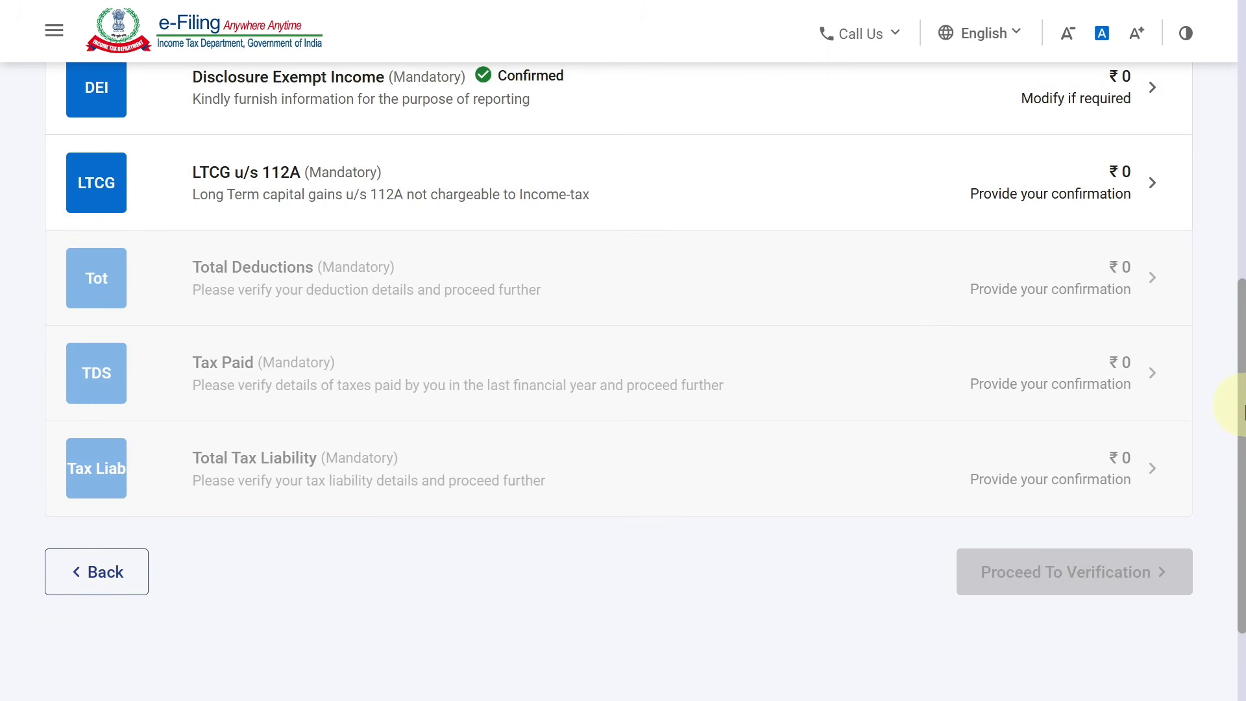
Confirm the LTCG u/s 112A schedule with sale consideration and acquisition cost left empty
{"action": "left_click", "coordinate": [312, 195]}
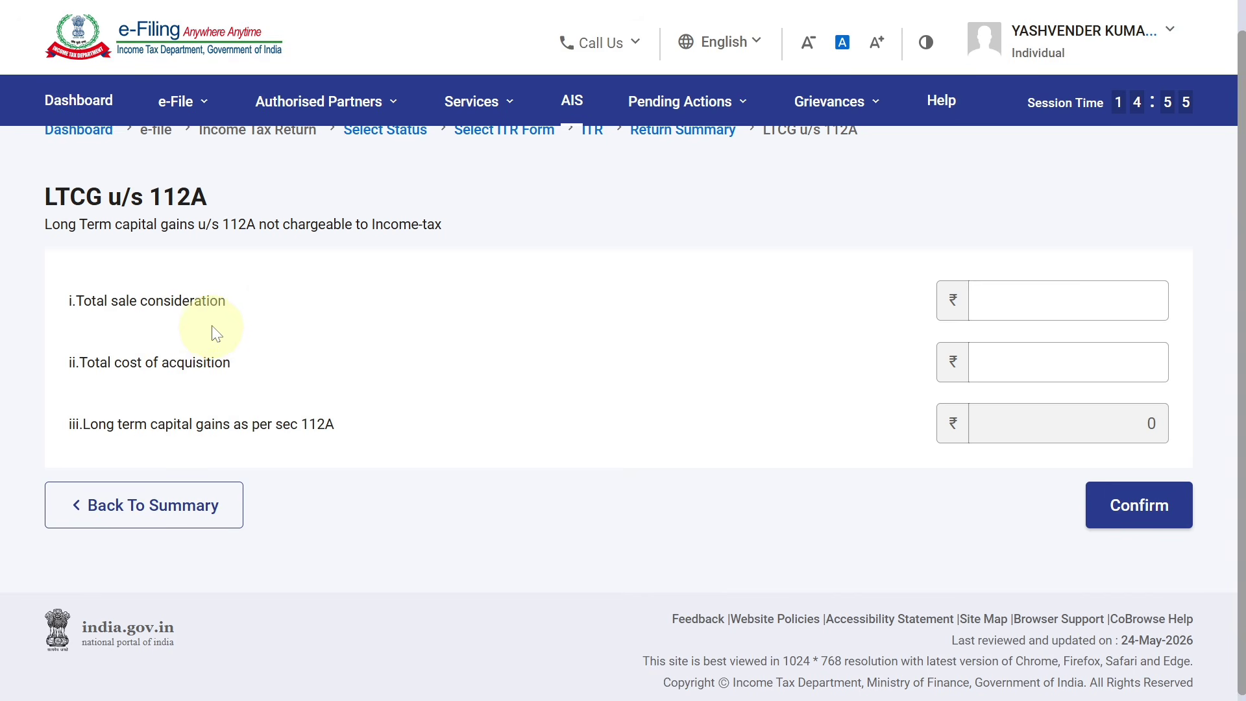
{"action": "left_click", "coordinate": [1112, 296]}
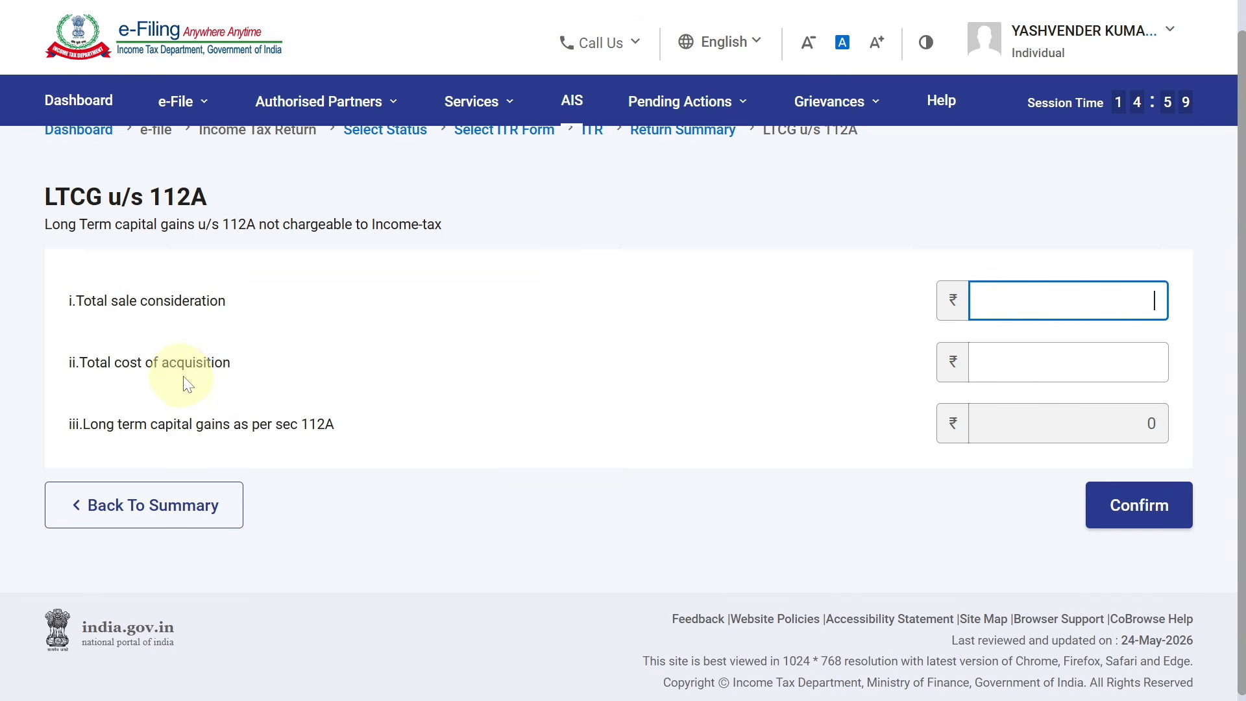
{"action": "left_click", "coordinate": [1010, 361]}
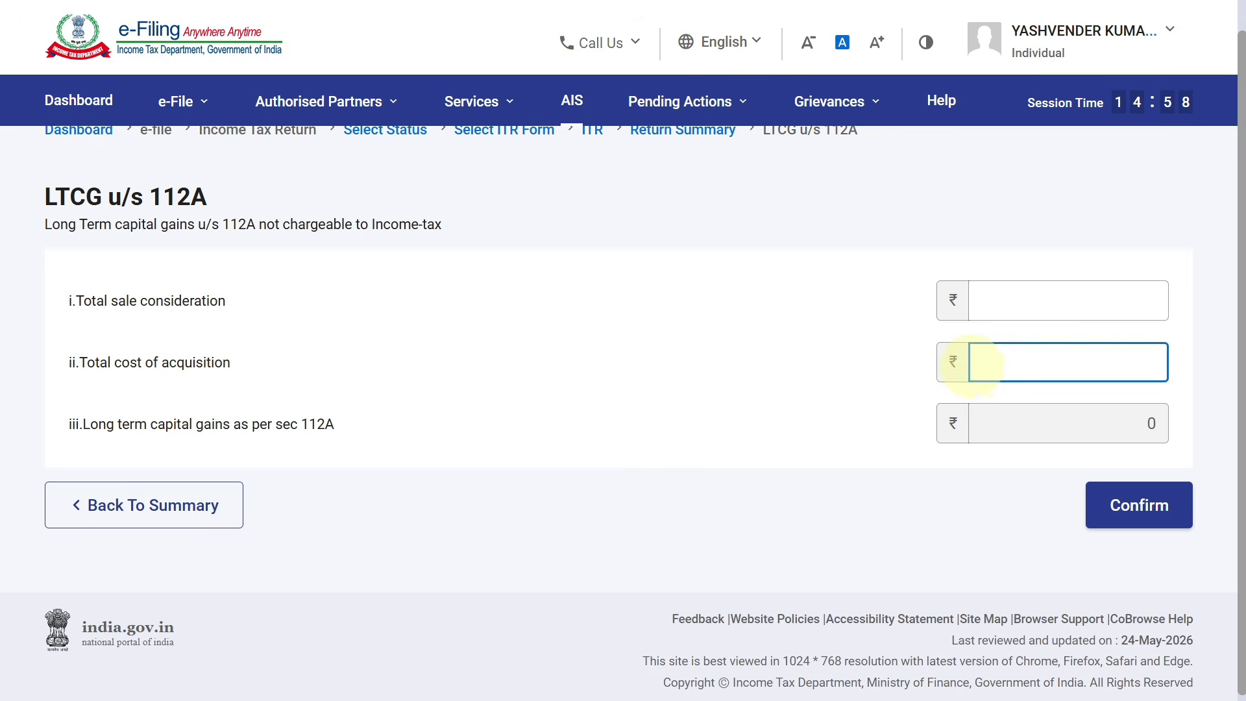
{"action": "left_click", "coordinate": [874, 364]}
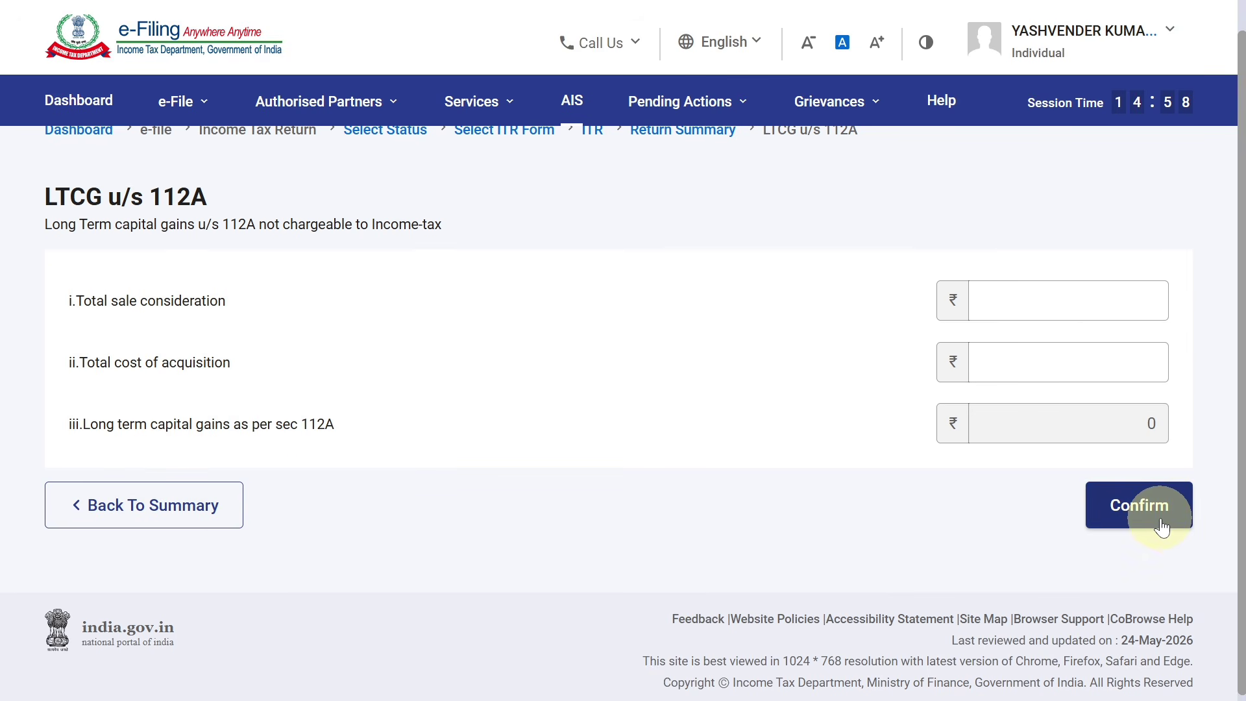
{"action": "left_click", "coordinate": [1162, 527]}
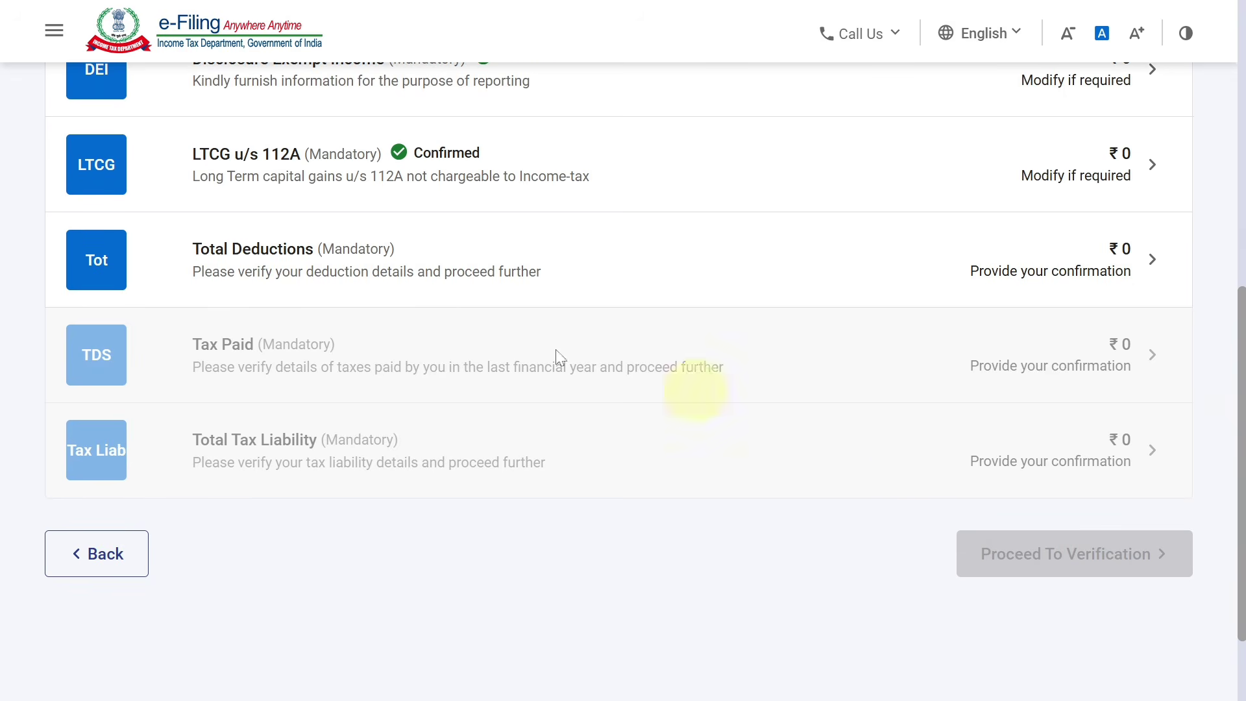
Confirm Total Deductions at ₹0 and return to the return summary
{"action": "left_click", "coordinate": [567, 280]}
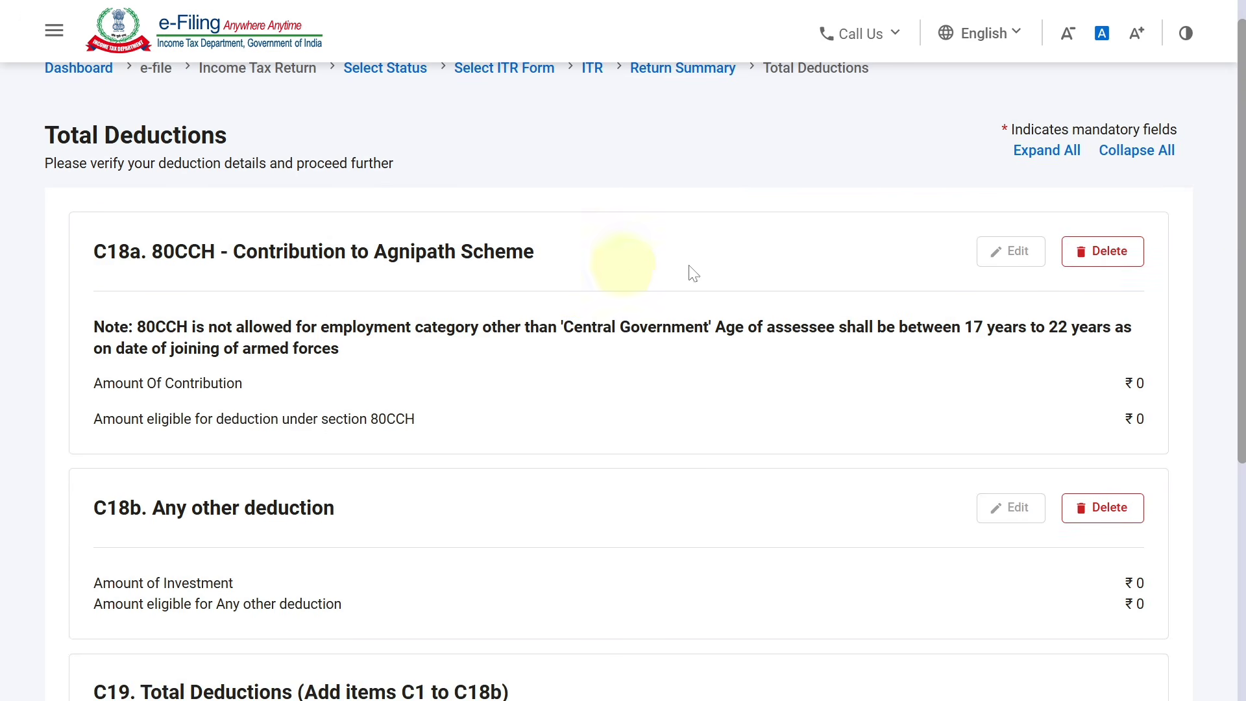
{"action": "left_click_drag", "start_coordinate": [1241, 293], "coordinate": [1224, 501]}
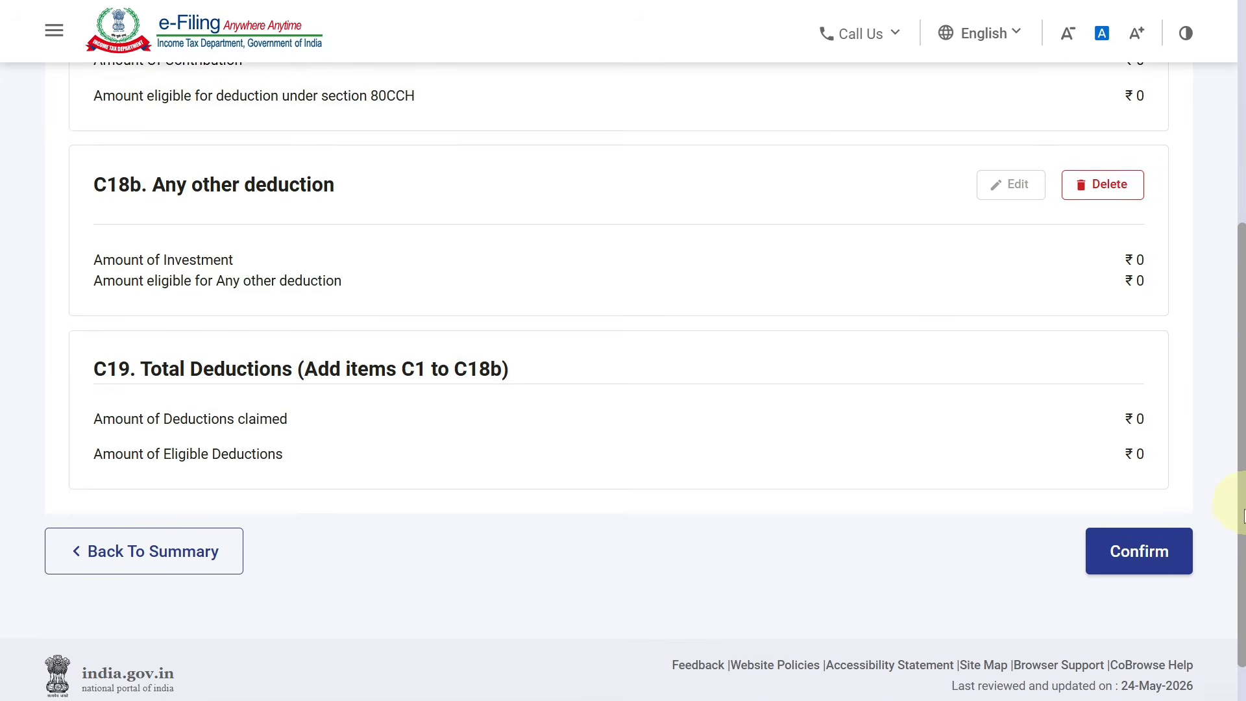
{"action": "left_click", "coordinate": [1162, 542]}
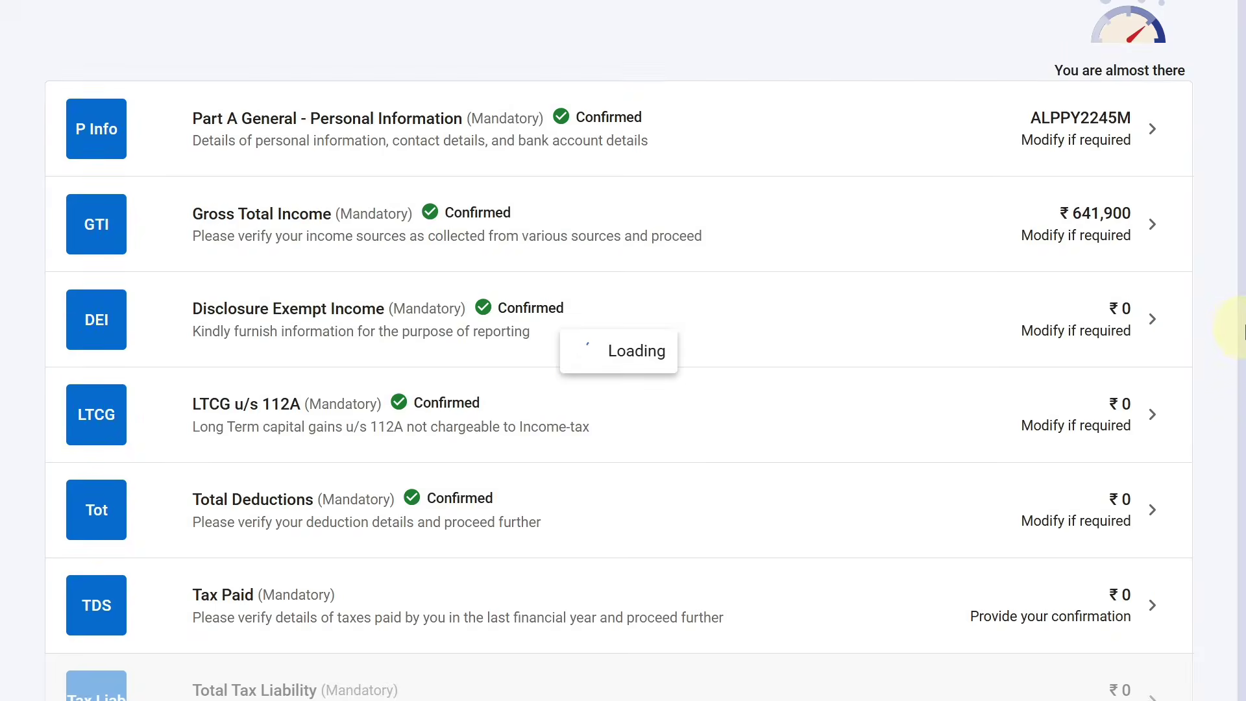
{"action": "scroll", "coordinate": [1227, 356], "scroll_direction": "down", "scroll_amount": 5}
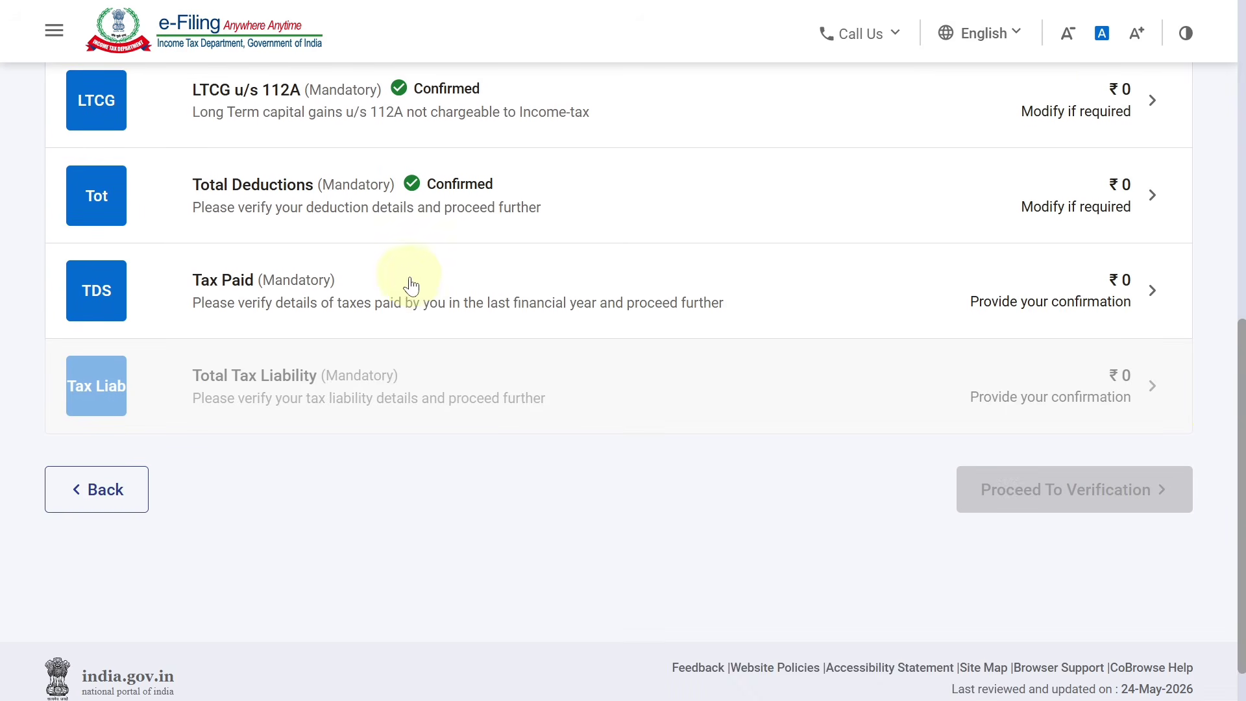
Review Tax Paid, including Advance Tax and Self Assessment Tax Payments, and confirm it at ₹0
{"action": "left_click", "coordinate": [611, 295]}
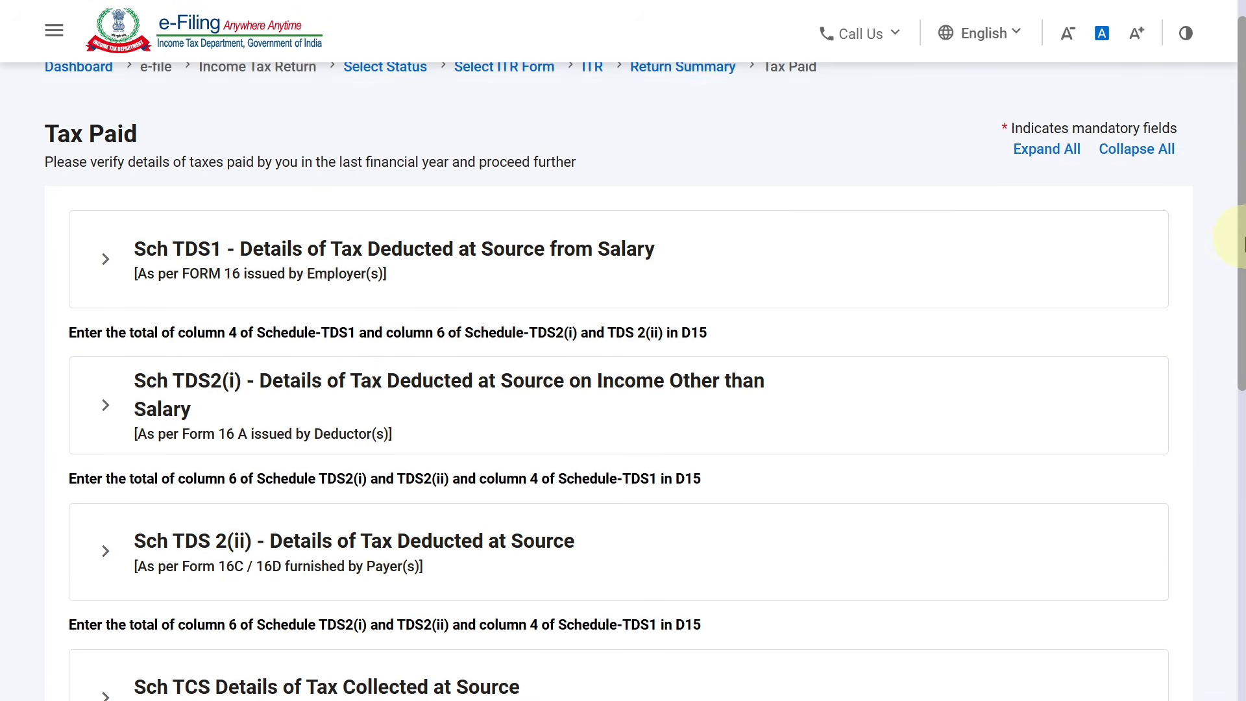
{"action": "left_click_drag", "start_coordinate": [1237, 238], "coordinate": [1238, 282]}
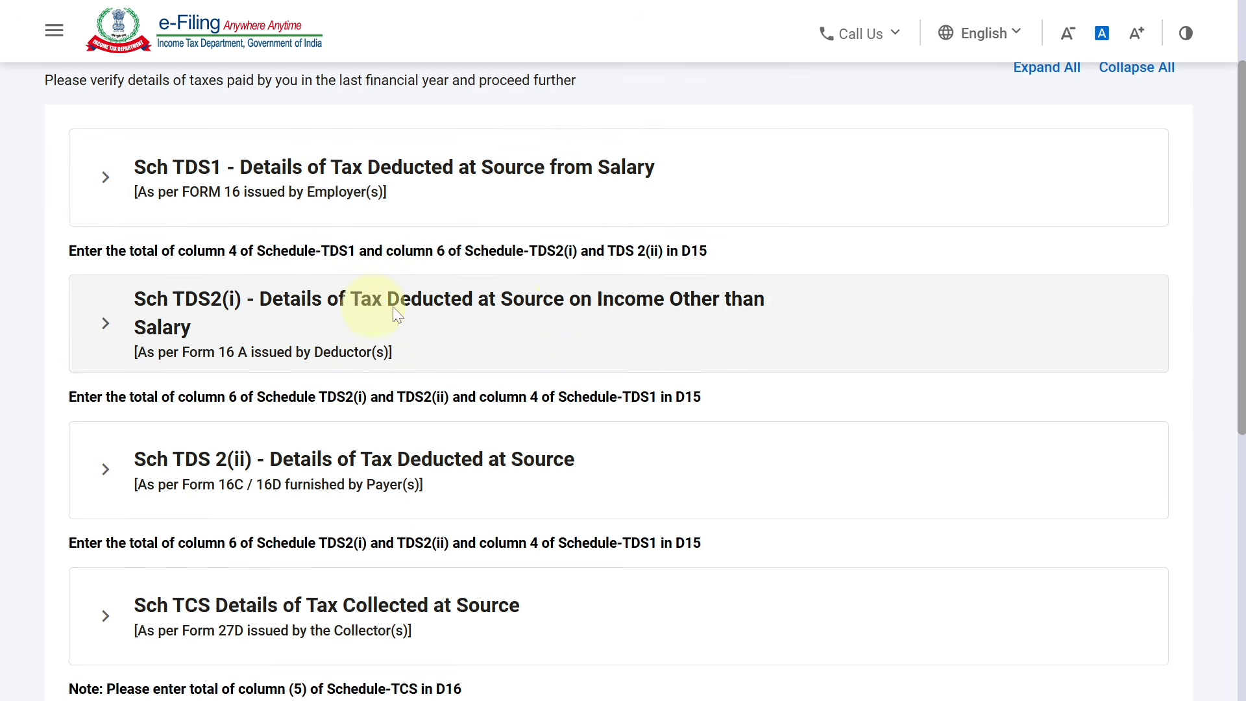
{"action": "scroll", "coordinate": [1238, 332], "scroll_direction": "down", "scroll_amount": 2}
{"action": "scroll", "coordinate": [1238, 331], "scroll_direction": "down", "scroll_amount": 1}
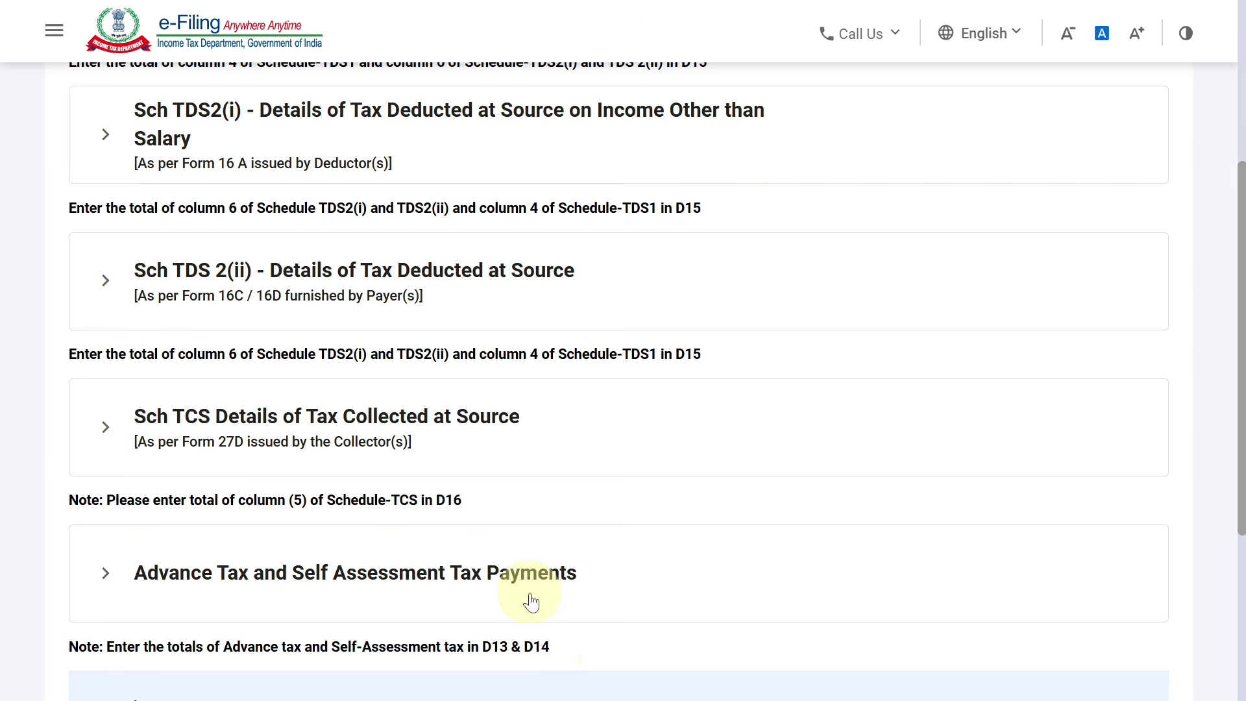
{"action": "left_click", "coordinate": [529, 598]}
{"action": "scroll", "coordinate": [1227, 445], "scroll_direction": "down", "scroll_amount": 7}
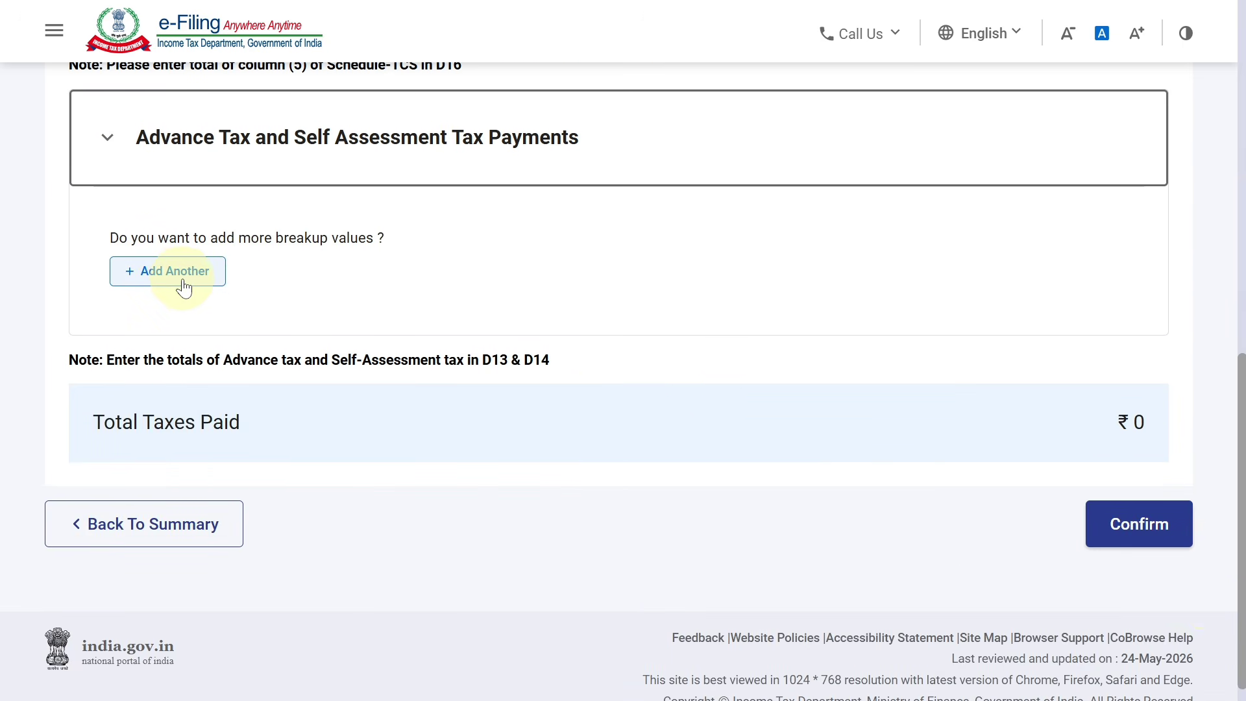
{"action": "left_click", "coordinate": [1143, 524]}
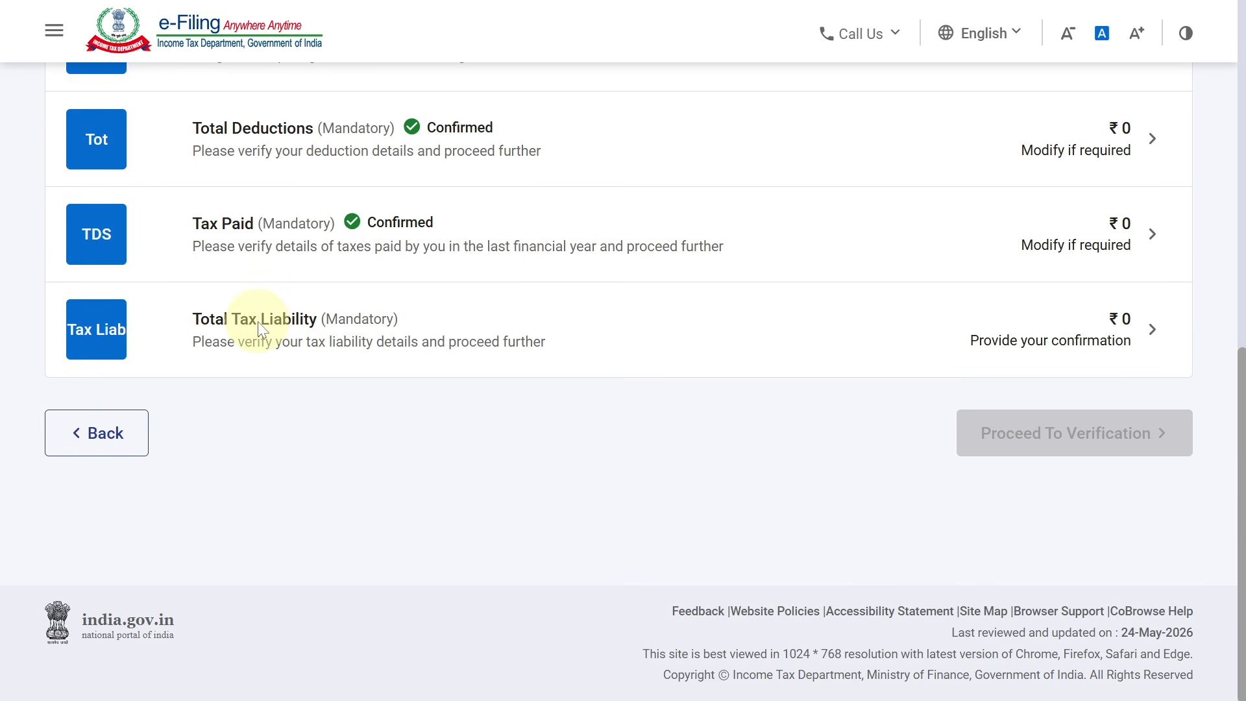
Review the Computation of Tax and confirm Total Tax Liability at ₹0 after the ₹12,095 rebate
{"action": "left_click", "coordinate": [943, 328]}
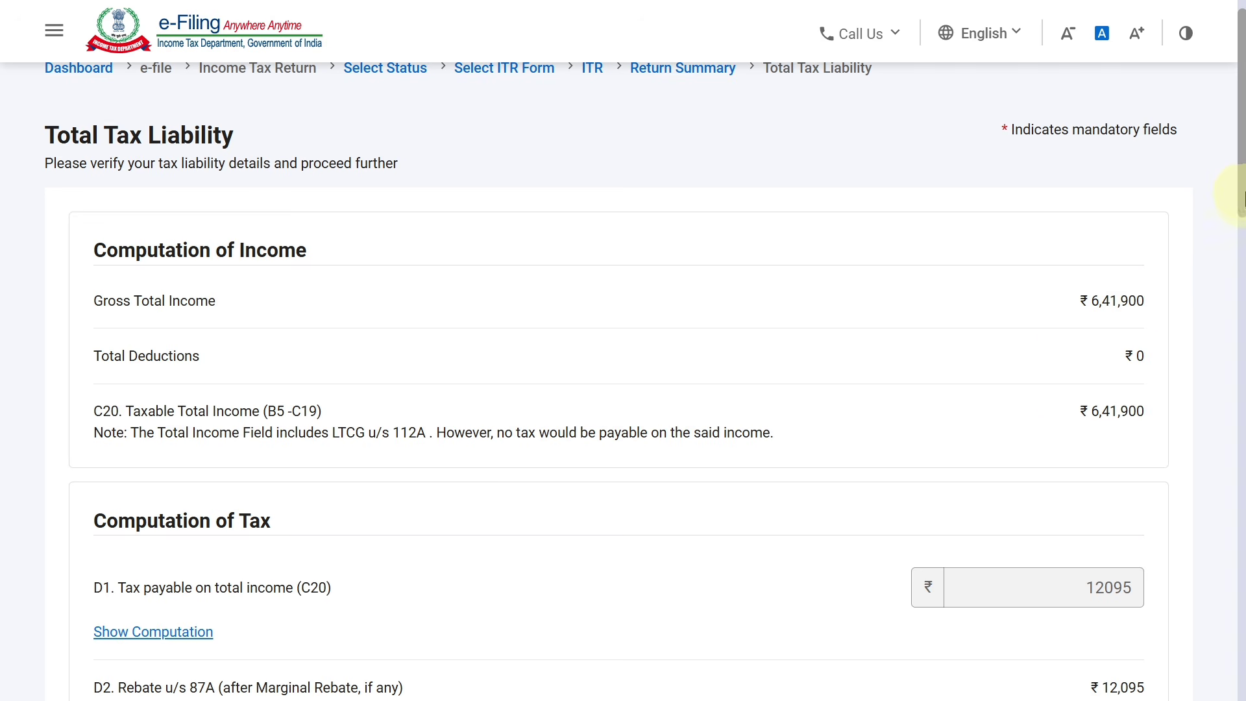
{"action": "left_click_drag", "start_coordinate": [1243, 195], "coordinate": [1236, 305]}
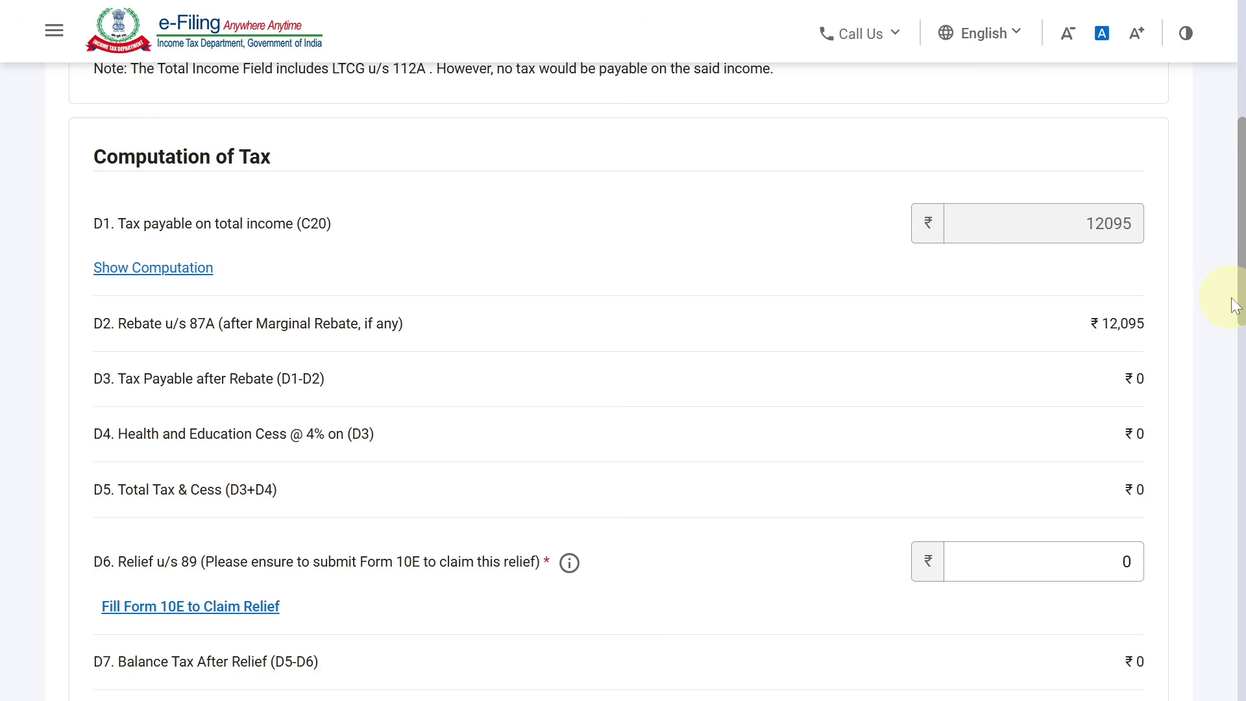
{"action": "left_click_drag", "start_coordinate": [1235, 305], "coordinate": [1237, 223]}
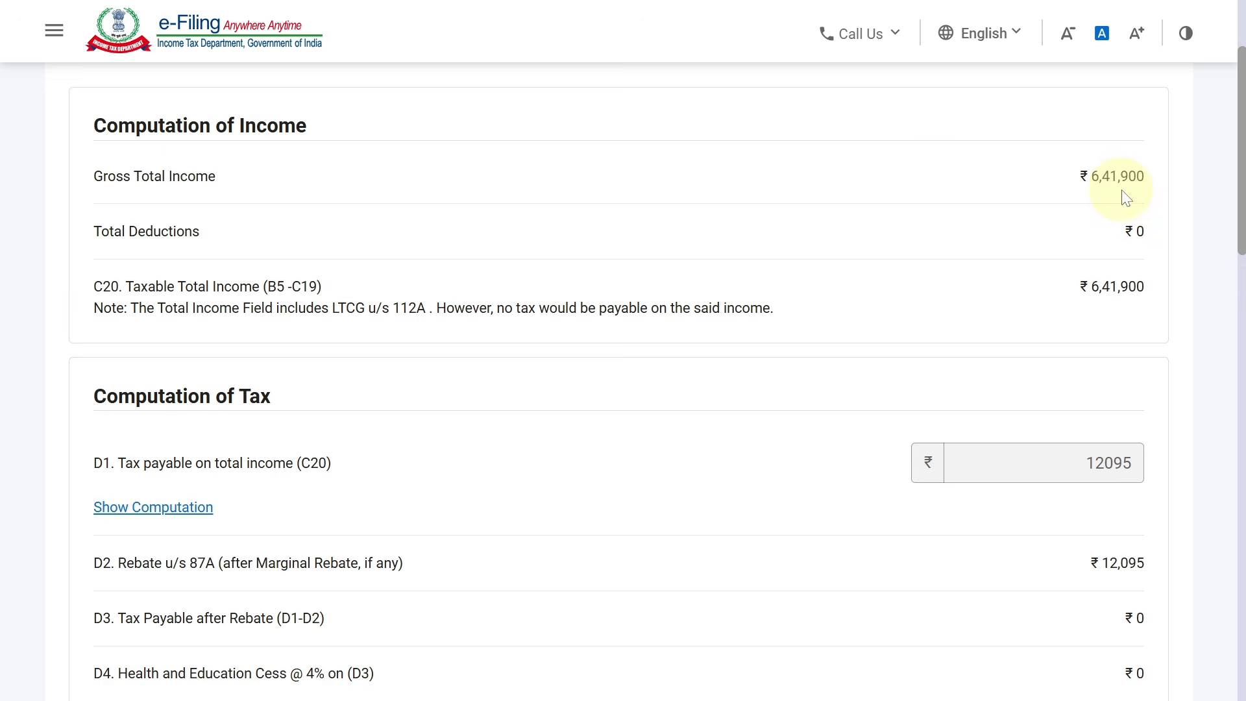
{"action": "left_click_drag", "start_coordinate": [1238, 222], "coordinate": [1241, 285]}
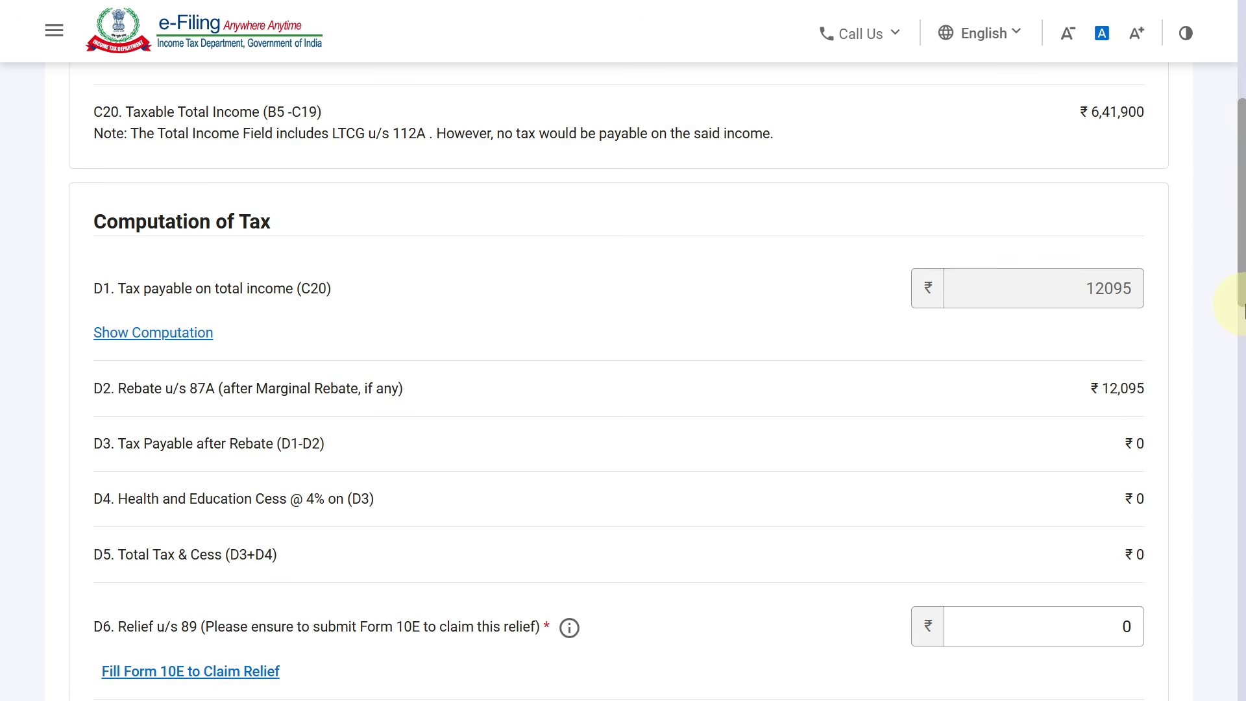
{"action": "left_click_drag", "start_coordinate": [1243, 305], "coordinate": [1241, 677]}
{"action": "left_click", "coordinate": [1177, 591]}
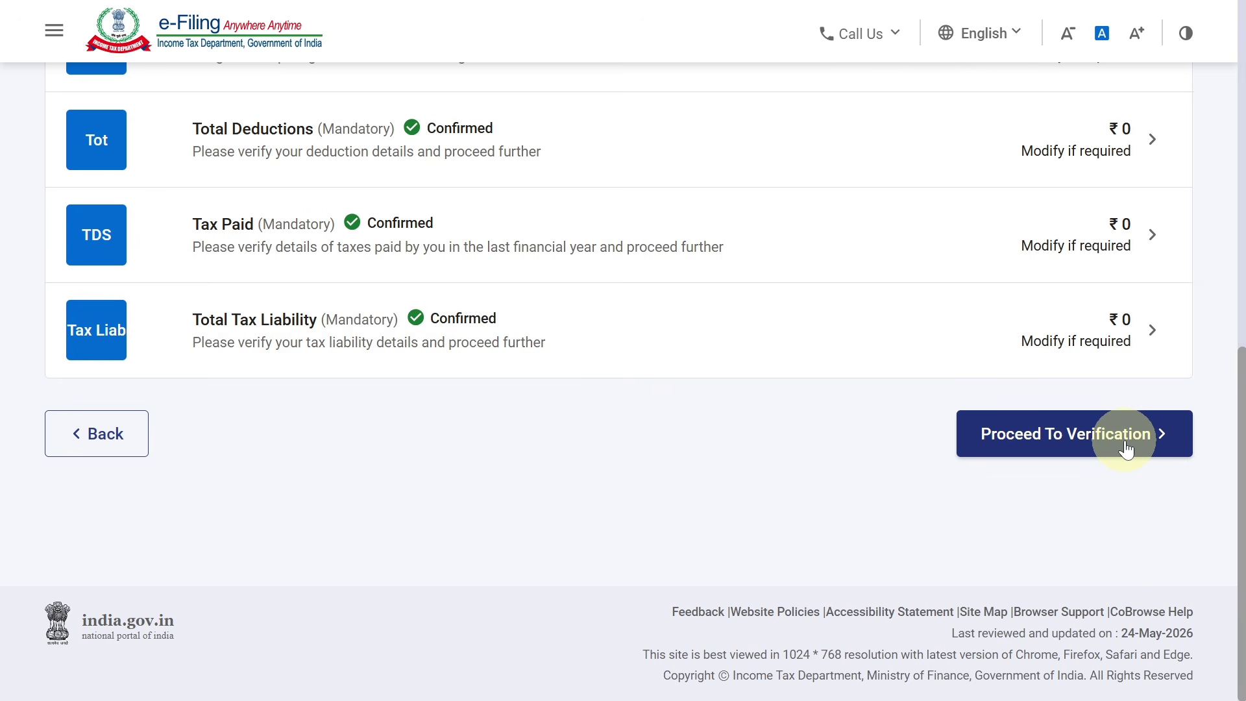
Review the tax summary and proceed to preview and submit the ITR4 return
{"action": "left_click", "coordinate": [1127, 448]}
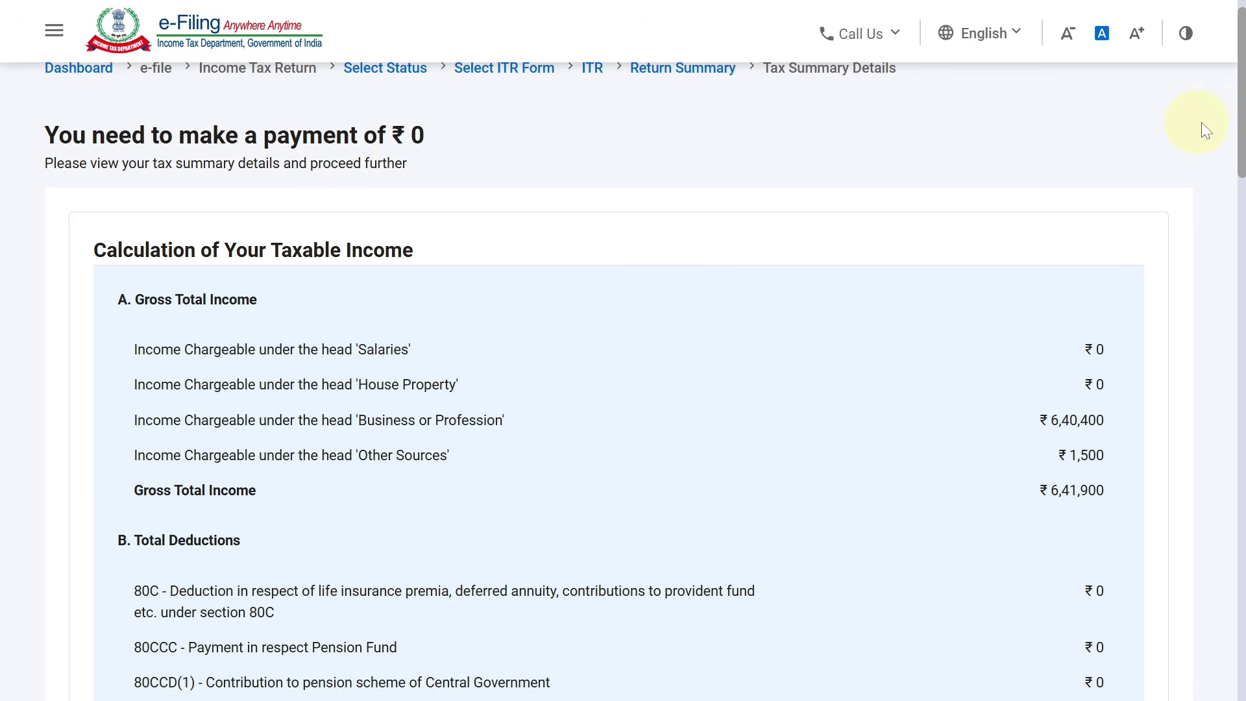
{"action": "left_click_drag", "start_coordinate": [1243, 139], "coordinate": [1227, 167]}
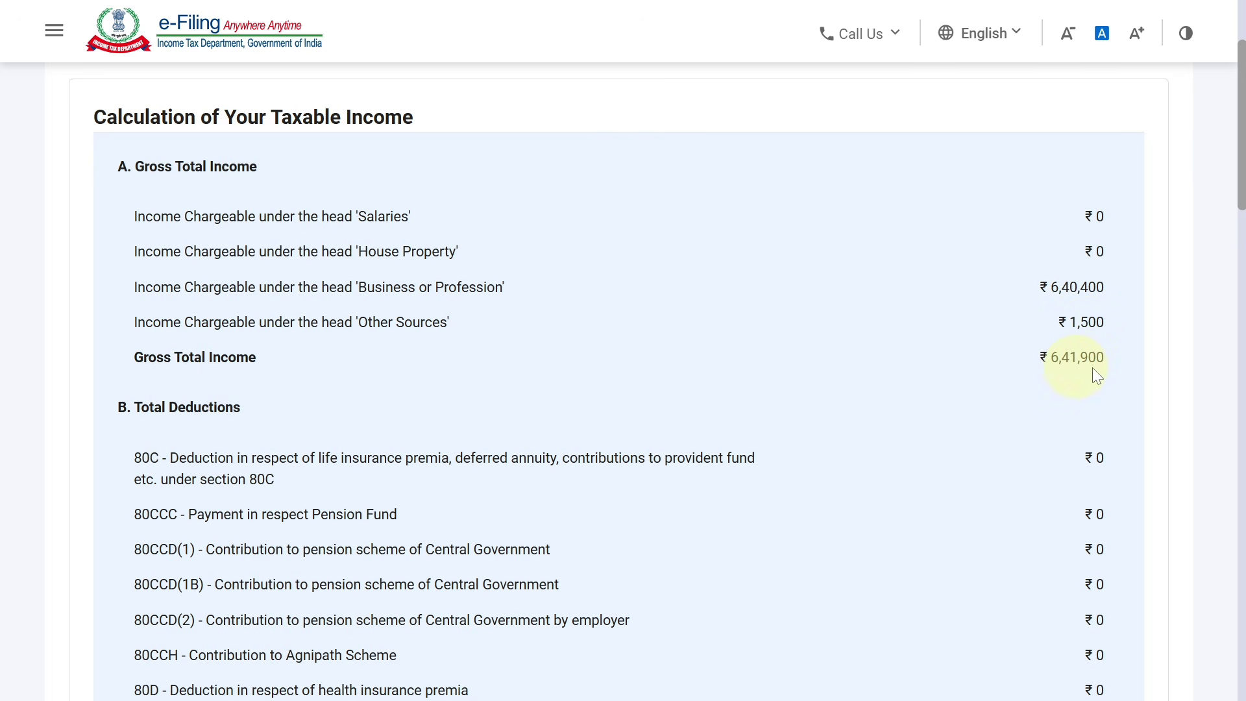
{"action": "left_click_drag", "start_coordinate": [1239, 209], "coordinate": [1193, 627]}
{"action": "scroll", "coordinate": [1195, 642], "scroll_direction": "down", "scroll_amount": 4}
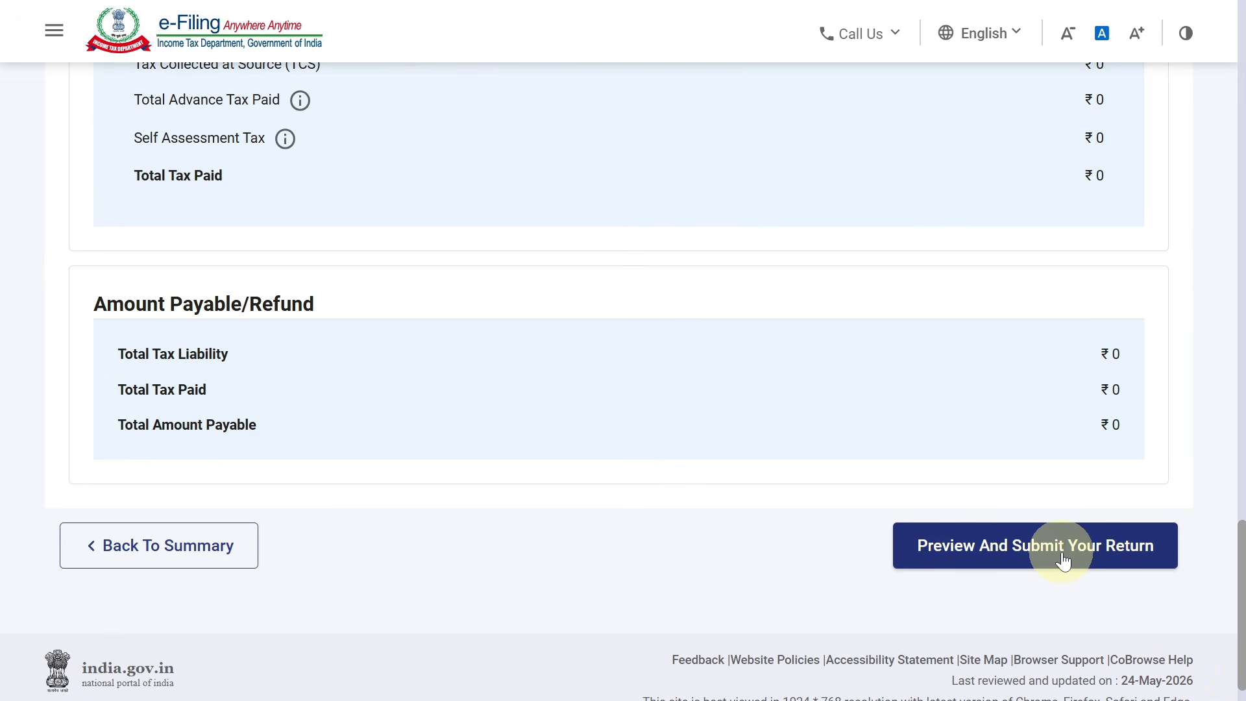
{"action": "left_click", "coordinate": [1064, 559]}
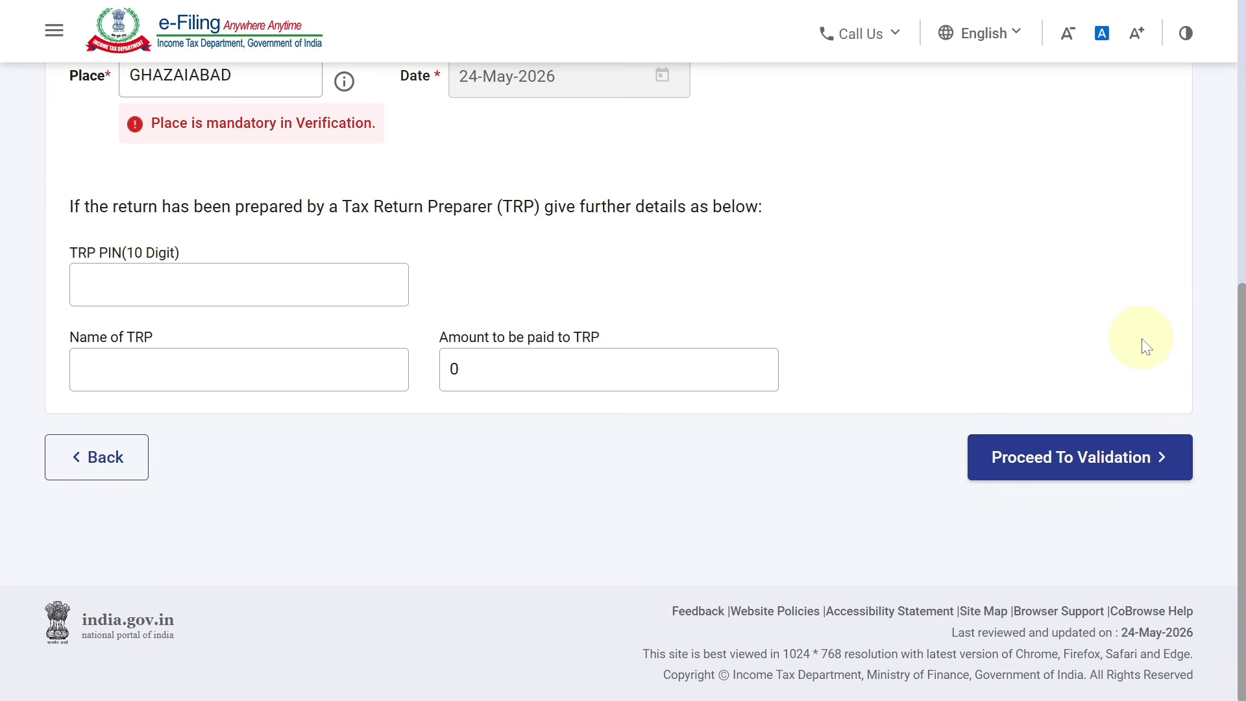
Run internal validation, preview the return, and pass upload-level validation with no errors
{"action": "left_click", "coordinate": [1109, 474]}
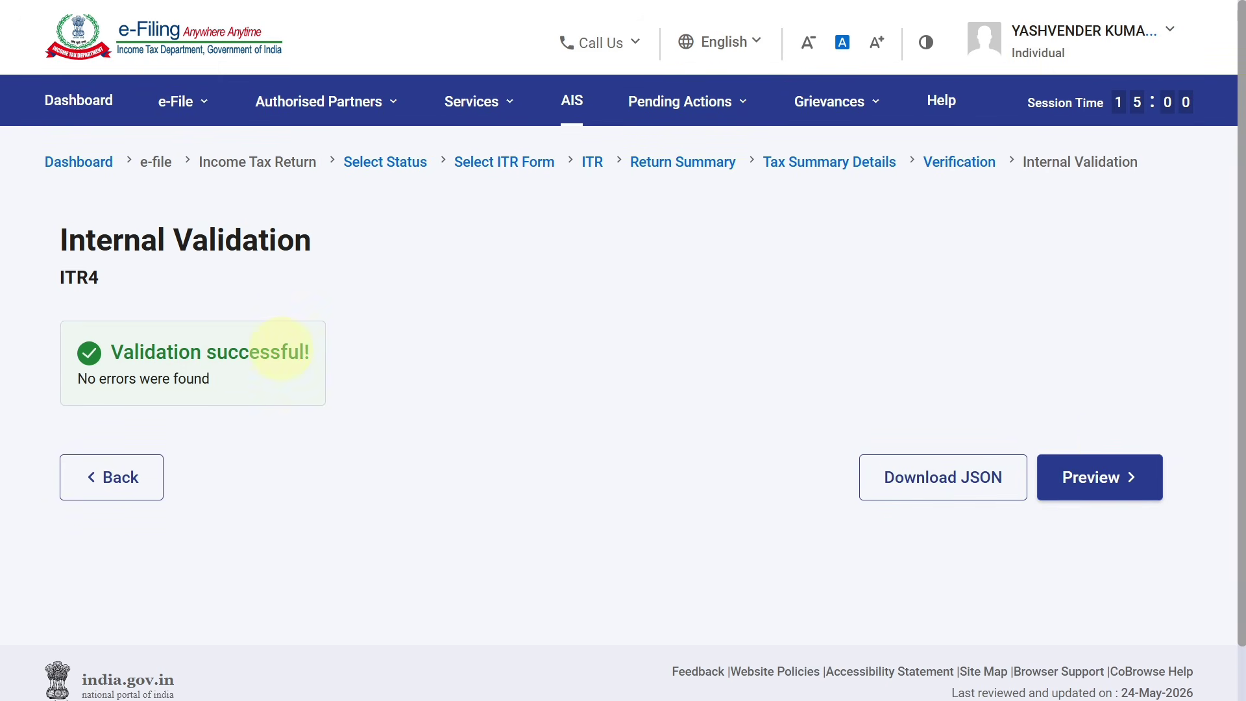
{"action": "left_click", "coordinate": [1113, 477]}
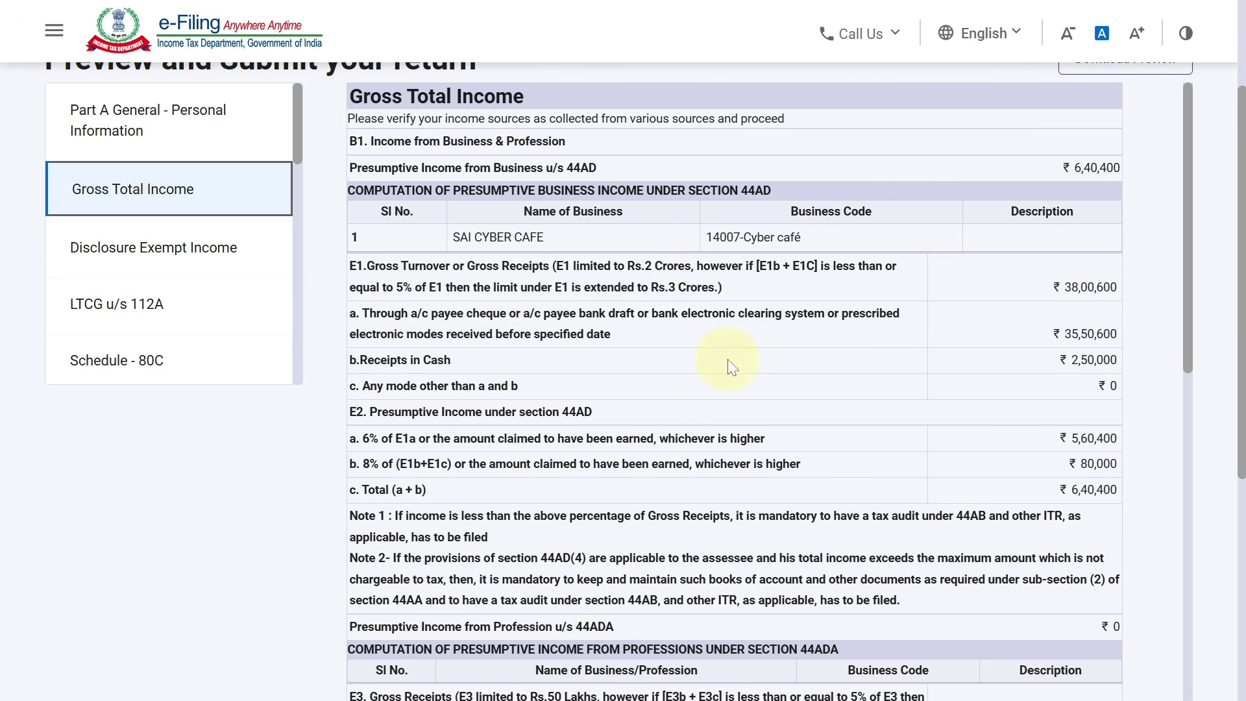
{"action": "left_click_drag", "start_coordinate": [1244, 313], "coordinate": [1243, 528]}
{"action": "left_click", "coordinate": [1096, 490]}
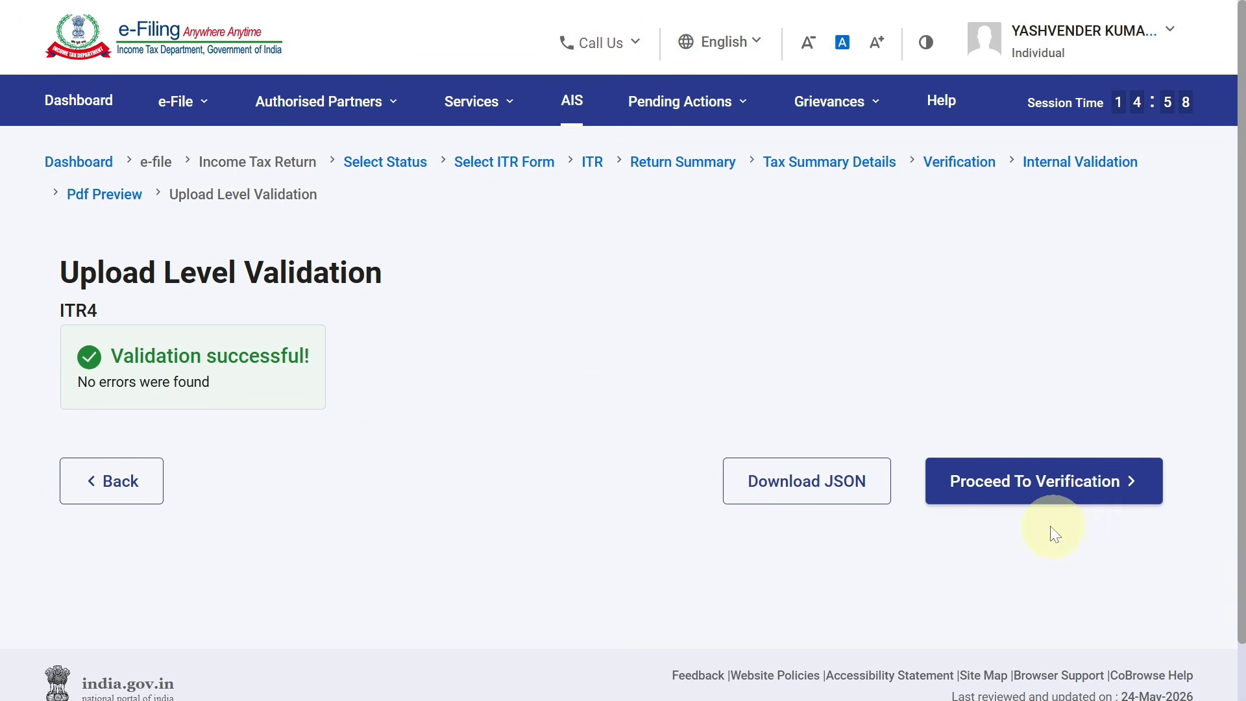
Choose to e-verify the return now using an Aadhaar-registered mobile OTP
{"action": "left_click", "coordinate": [1067, 499]}
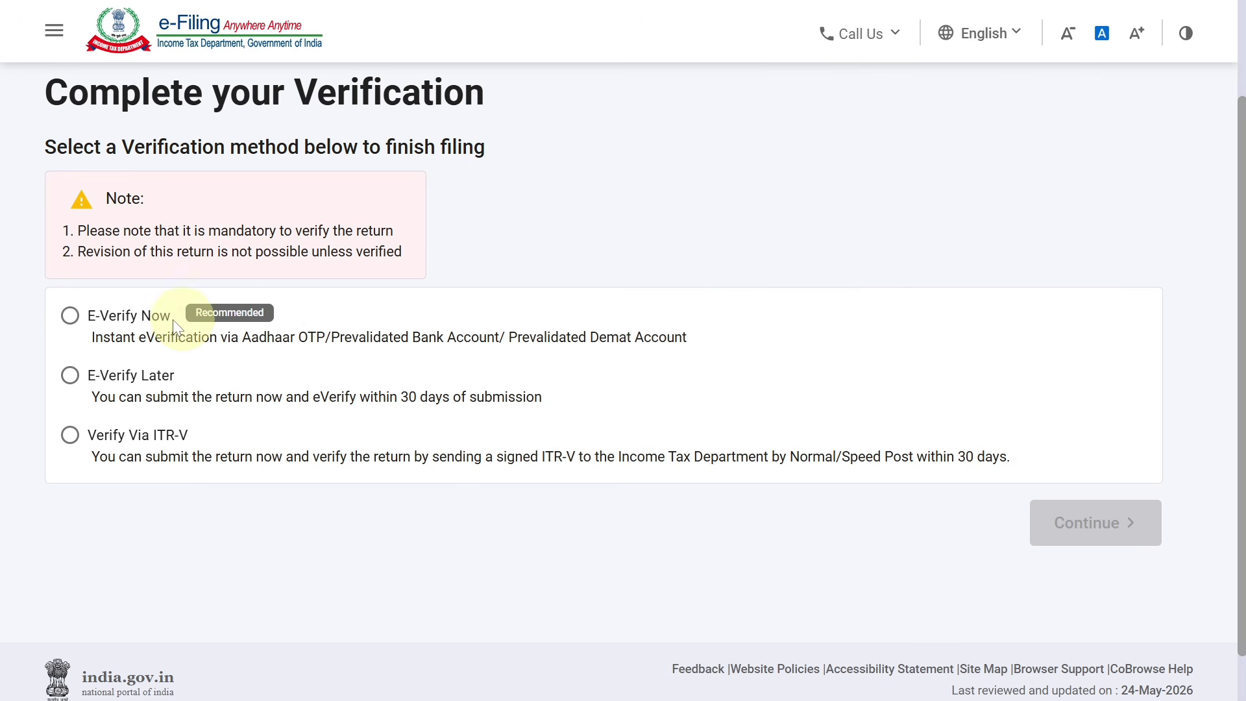
{"action": "left_click", "coordinate": [71, 317]}
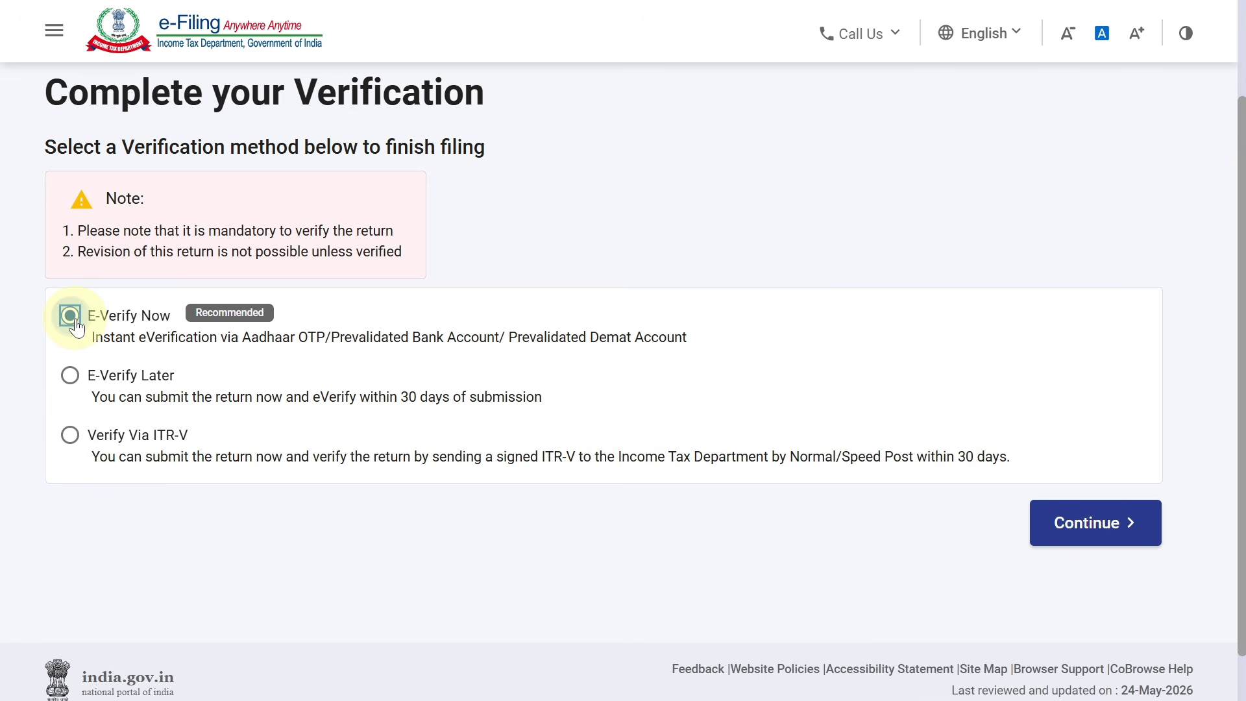
{"action": "scroll", "coordinate": [1238, 389], "scroll_direction": "down", "scroll_amount": 1}
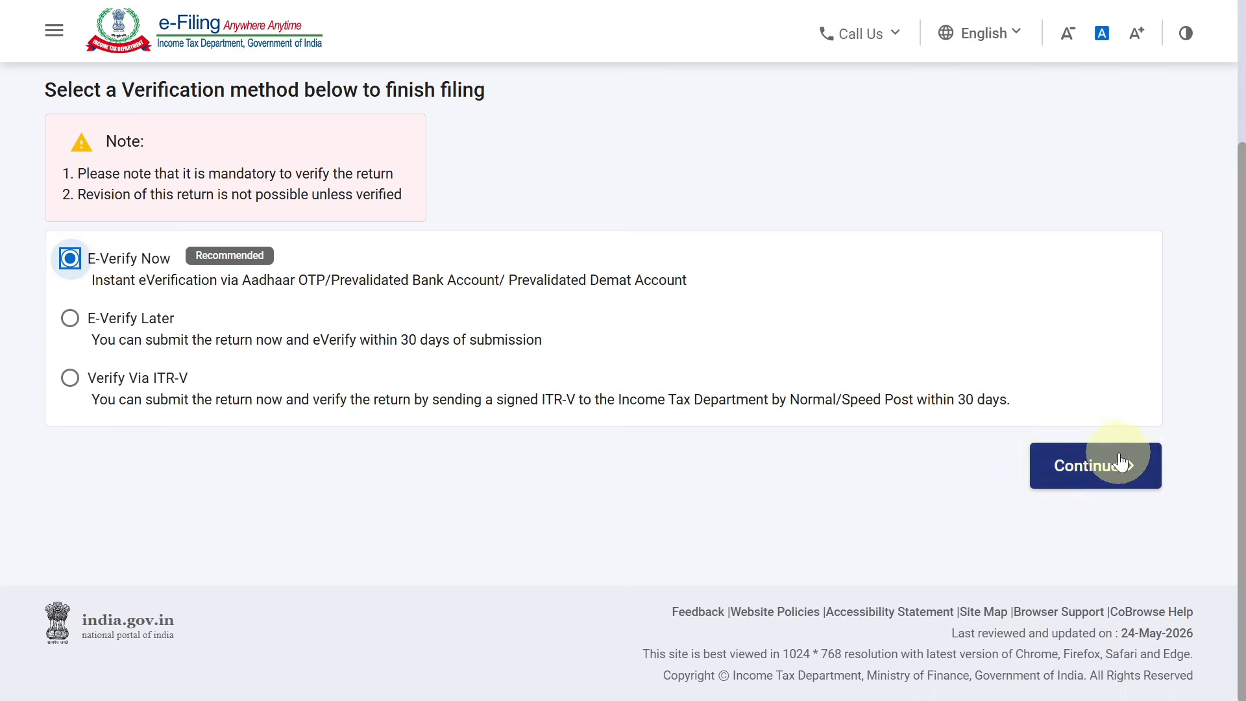
{"action": "left_click", "coordinate": [1113, 464]}
{"action": "left_click", "coordinate": [78, 123]}
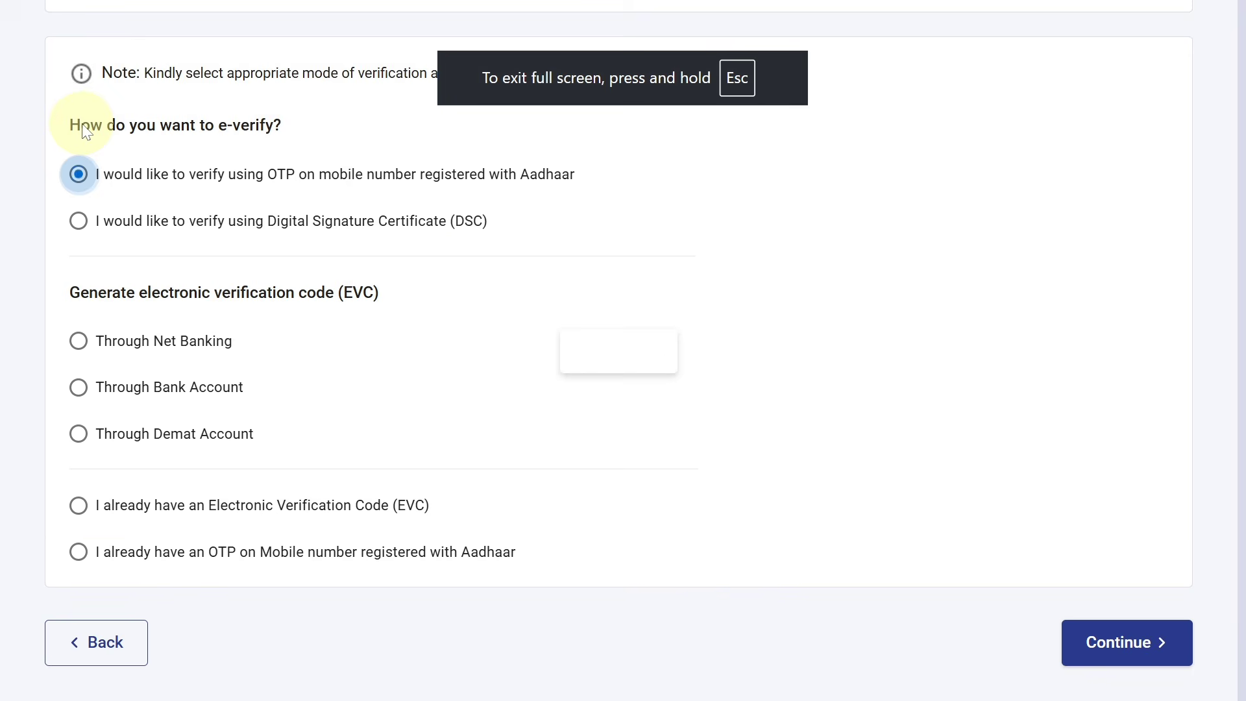
{"action": "scroll", "coordinate": [1227, 422], "scroll_direction": "down", "scroll_amount": 1}
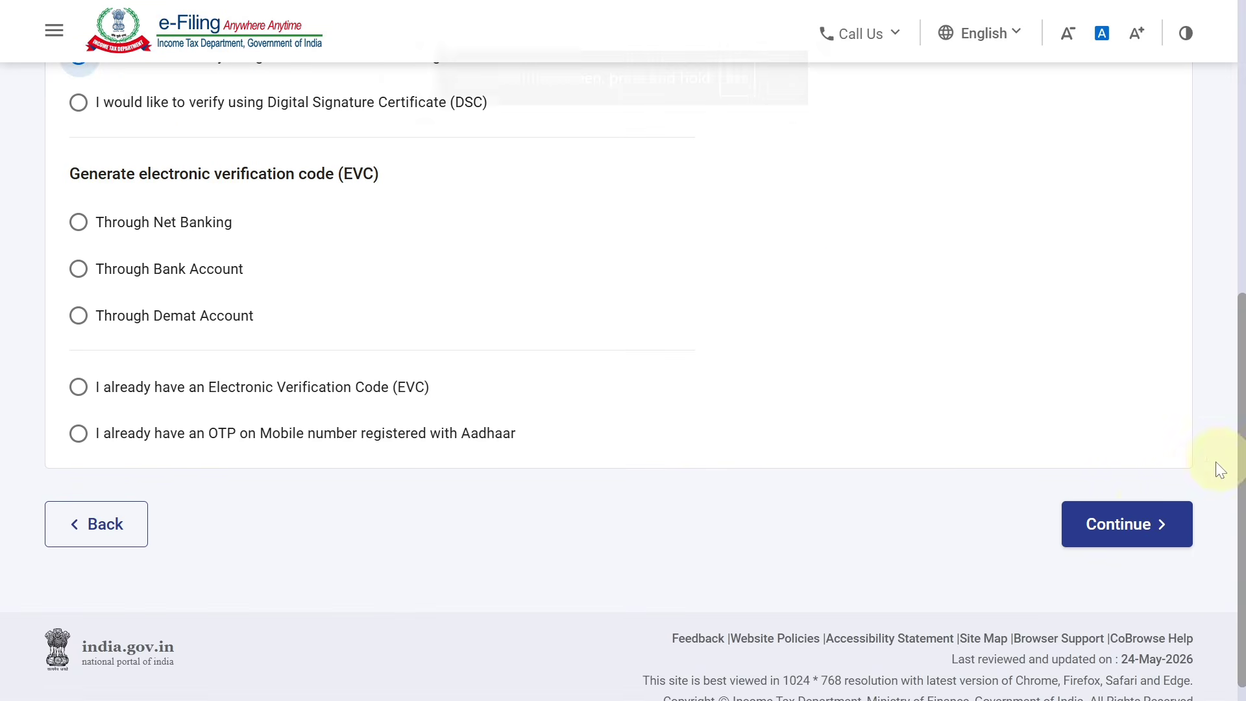
{"action": "left_click", "coordinate": [1143, 516]}
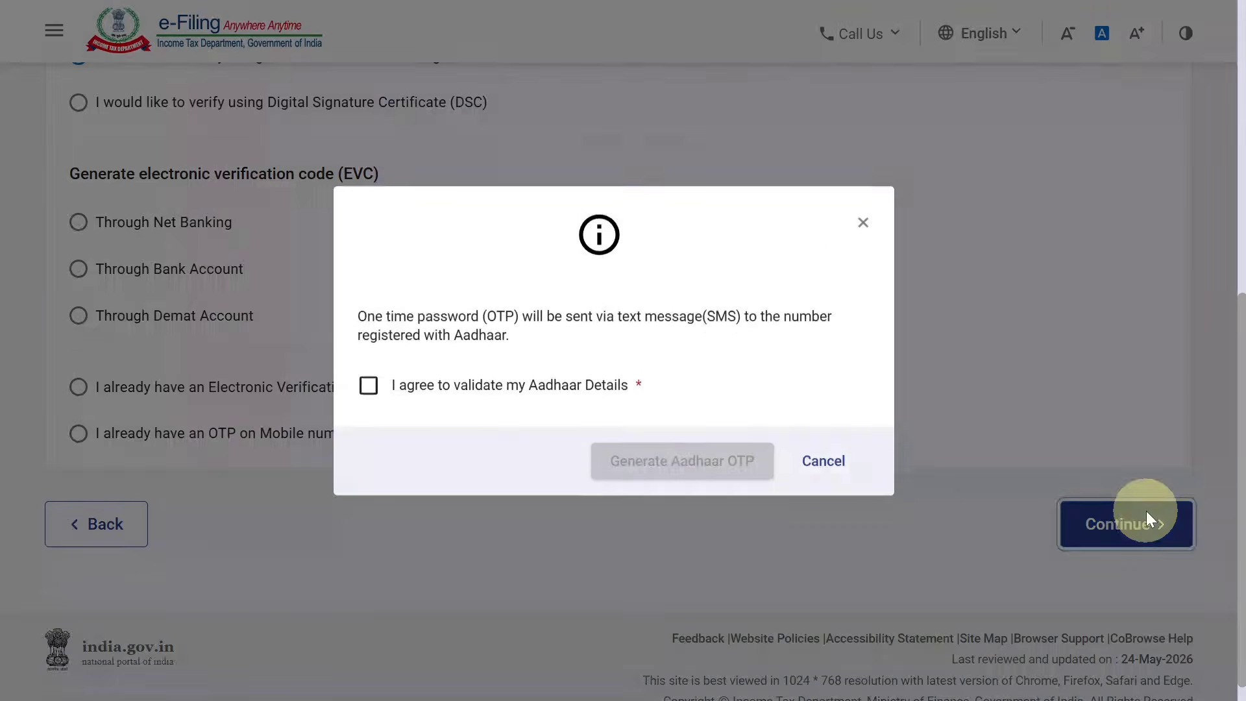
Agree to Aadhaar validation, generate the OTP, and enter the six-digit code received
{"action": "left_click", "coordinate": [369, 396]}
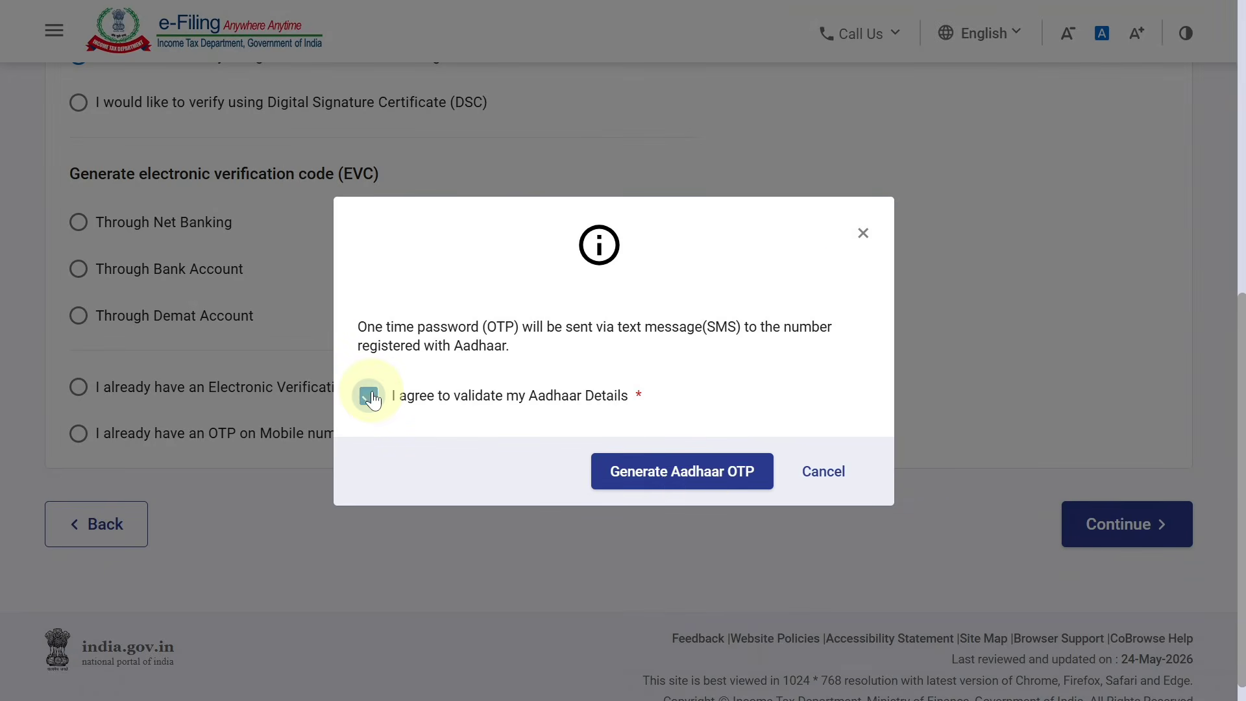
{"action": "left_click", "coordinate": [693, 479]}
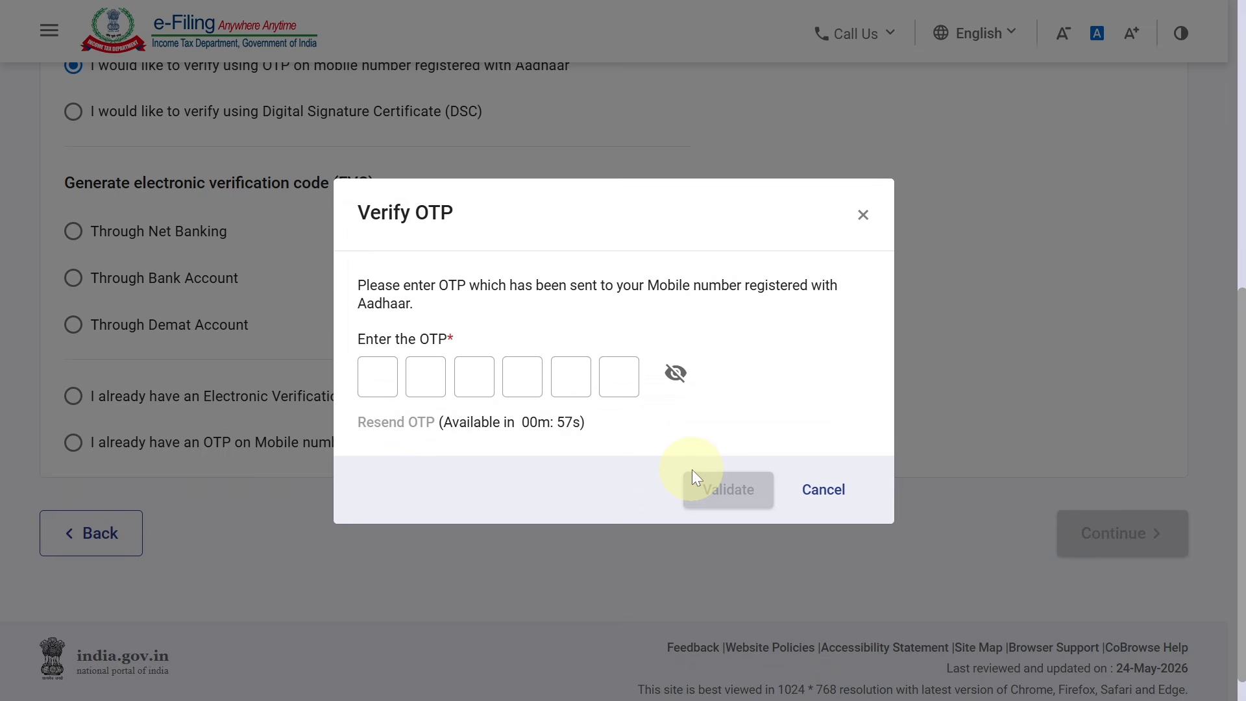
{"action": "left_click", "coordinate": [383, 380]}
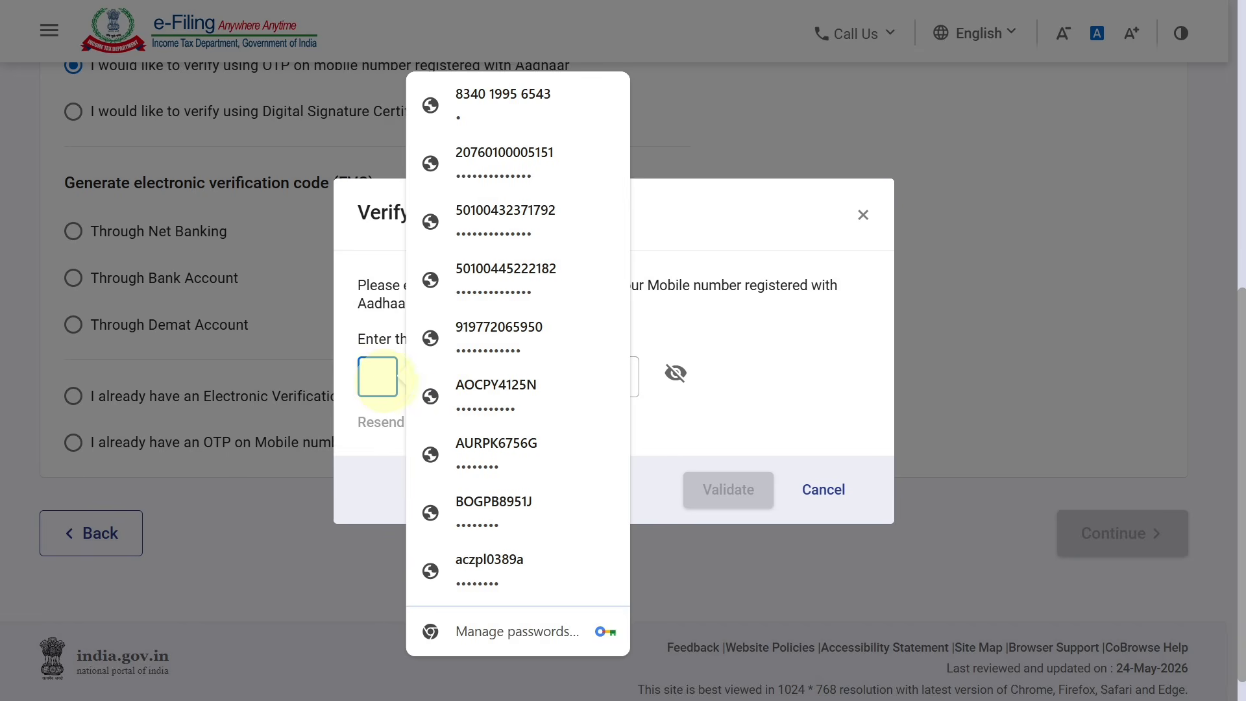
{"action": "type", "text": "••••••"}
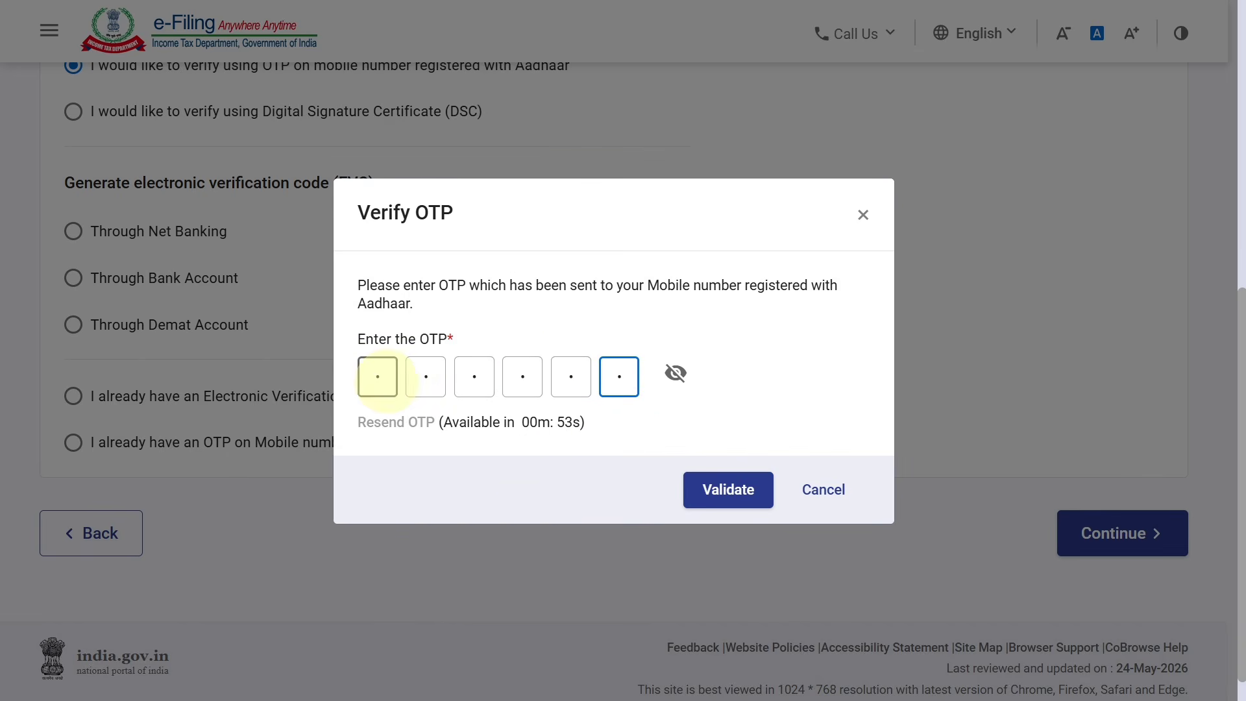